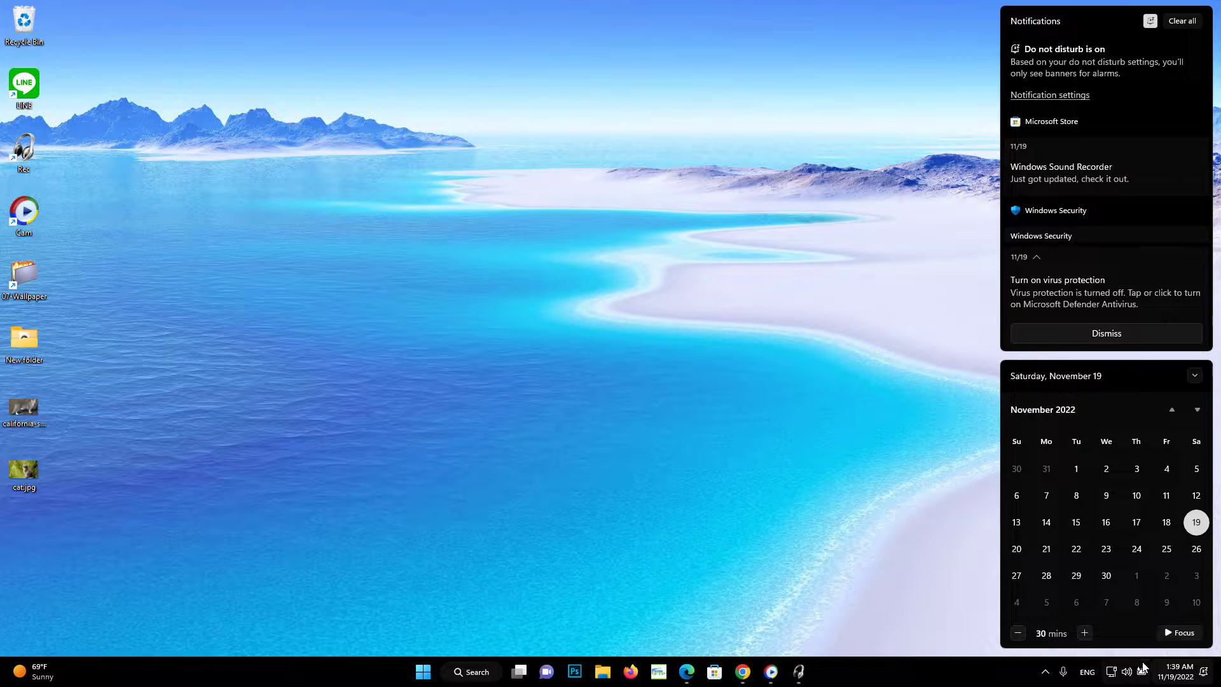
- Close the notification center and view the quick settings flyout in the dark theme
left_click(962, 502)
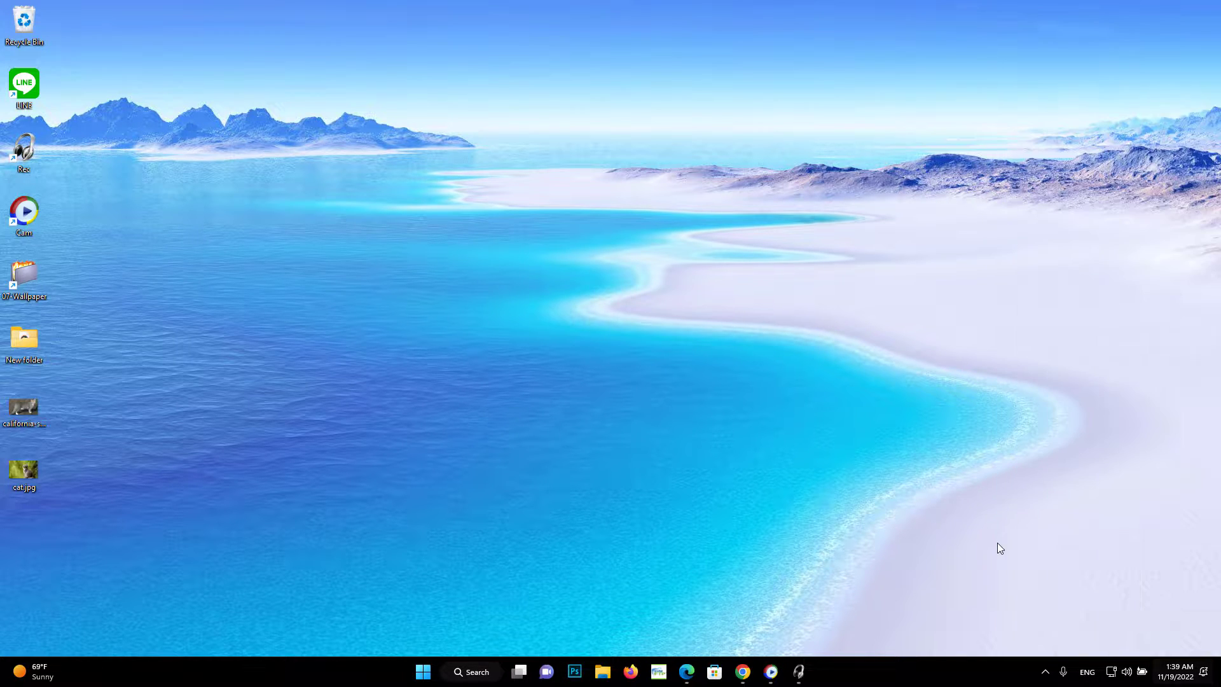
left_click(1132, 672)
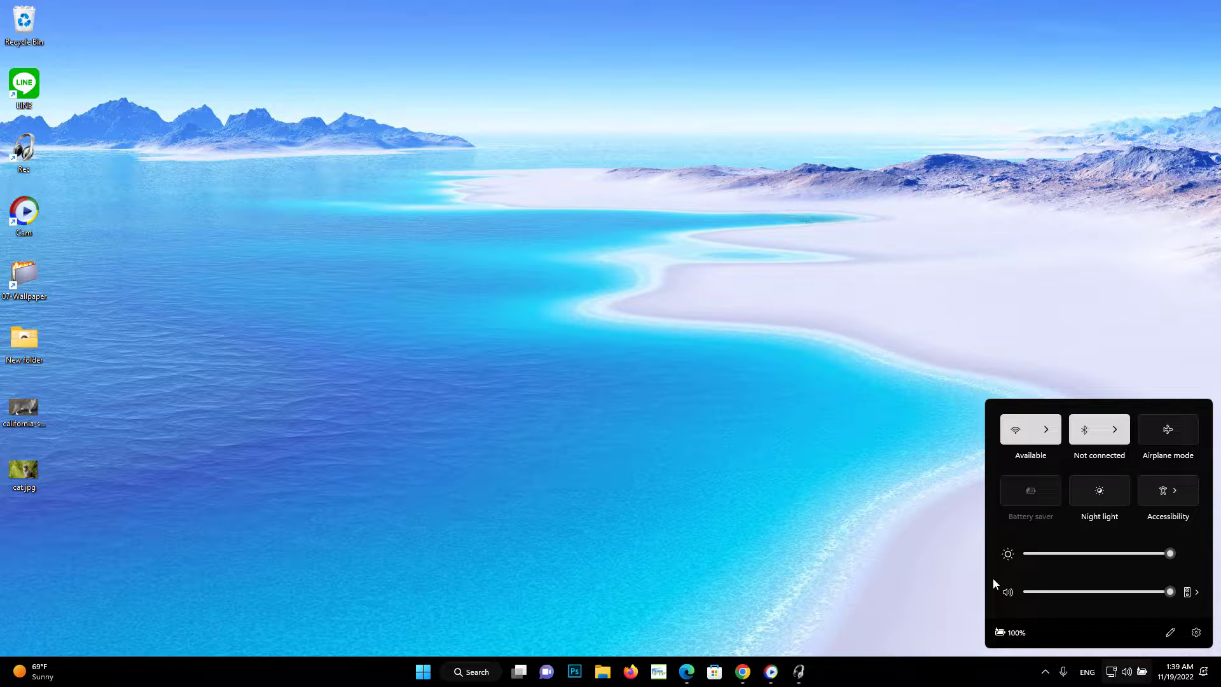
- Open cat.jpg and the california-spangled image side by side, compare their active and inactive title bars, and close both
double_click(28, 471)
left_click_drag(294, 315, 724, 305)
double_click(43, 413)
left_click(449, 316)
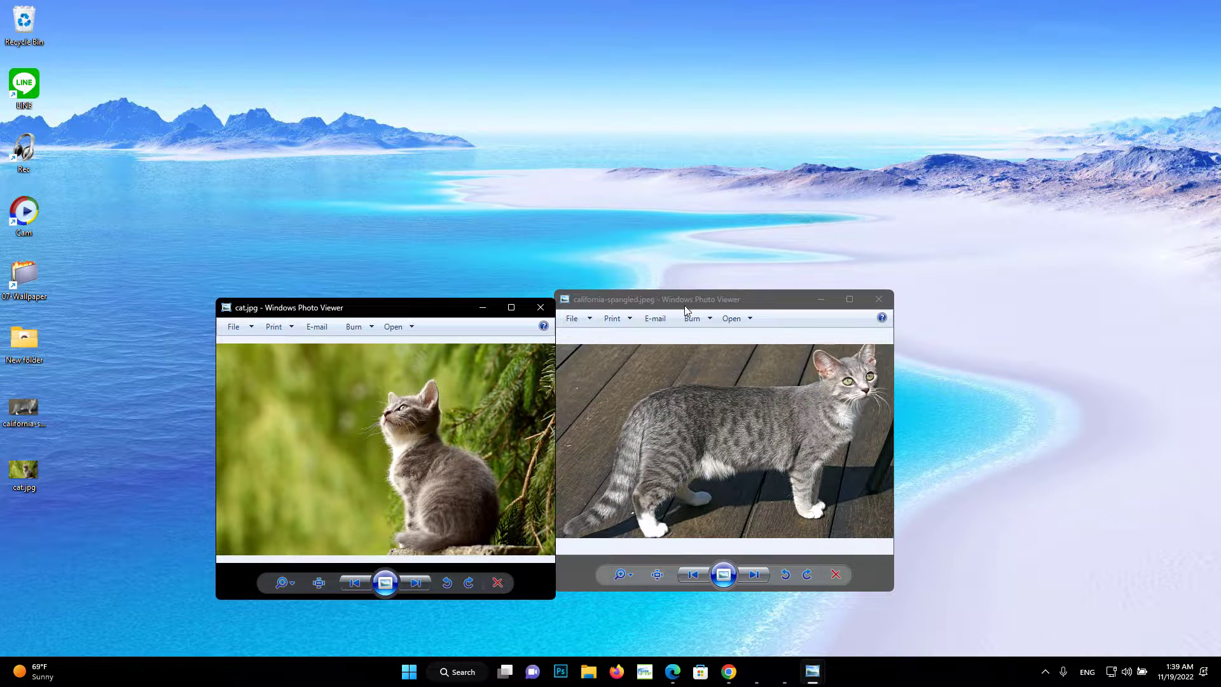
left_click(795, 304)
left_click(878, 301)
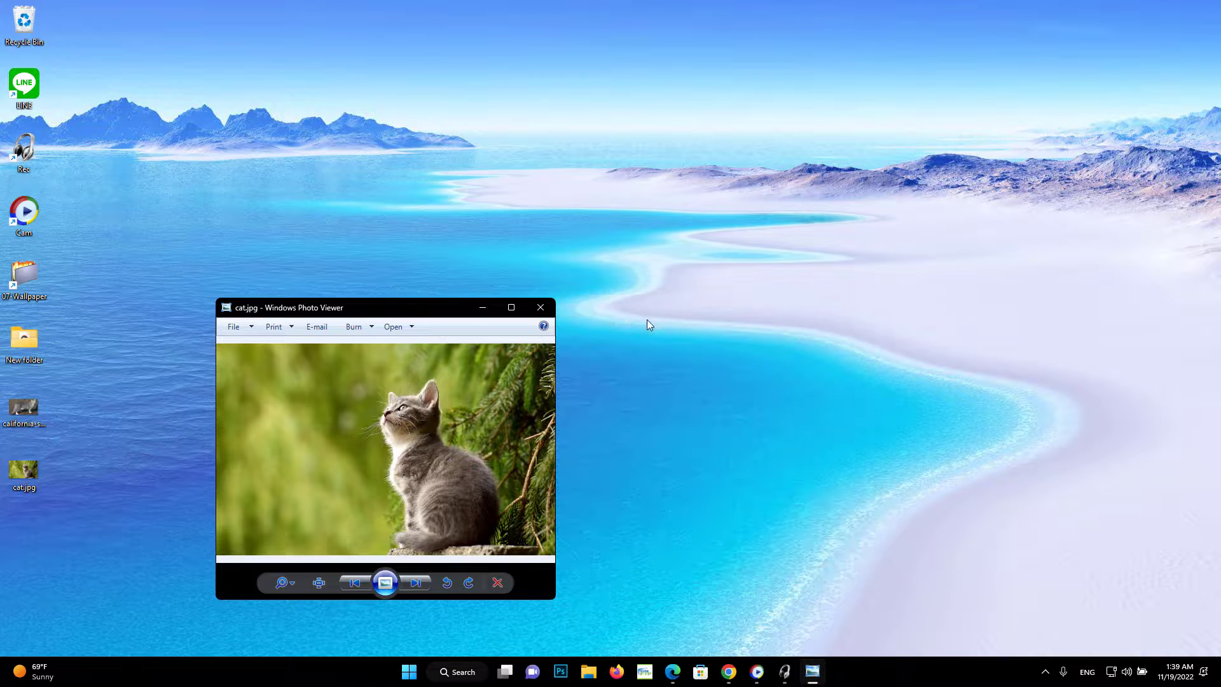
left_click(539, 309)
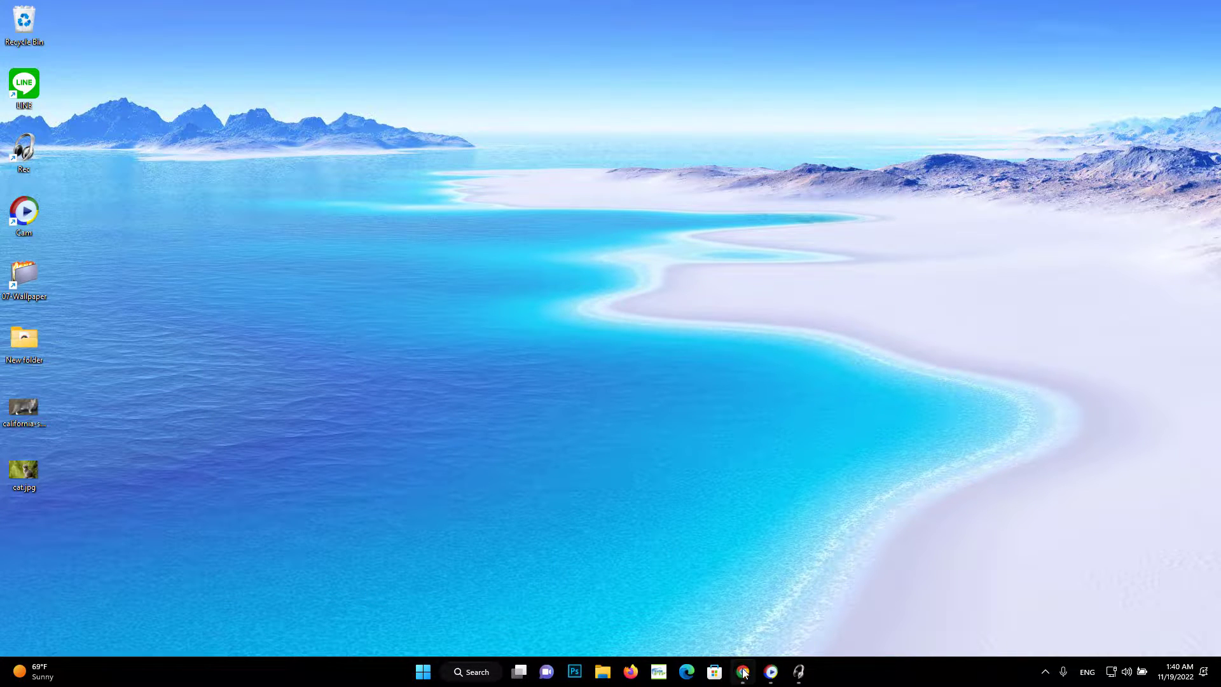
- Switch to Chrome and open the Pure Dark Theme Tool V2 download links at the end of the article
left_click(743, 673)
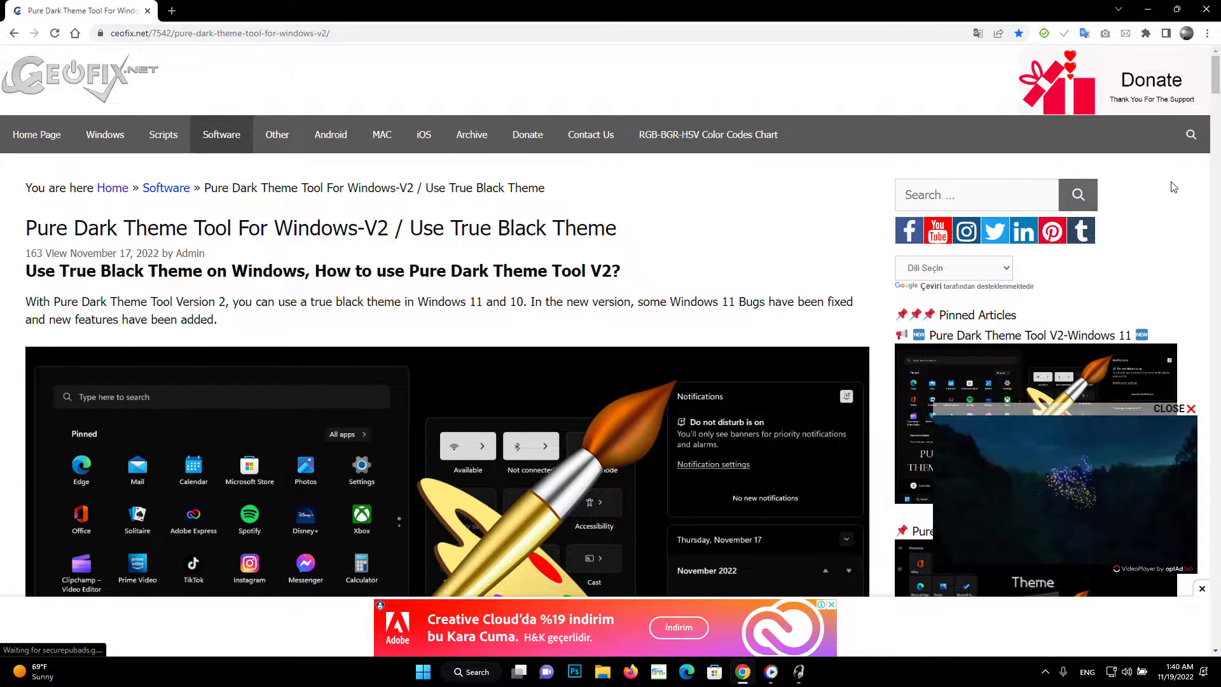
left_click_drag(1217, 81, 1168, 585)
scroll(267, 312, "down", 2)
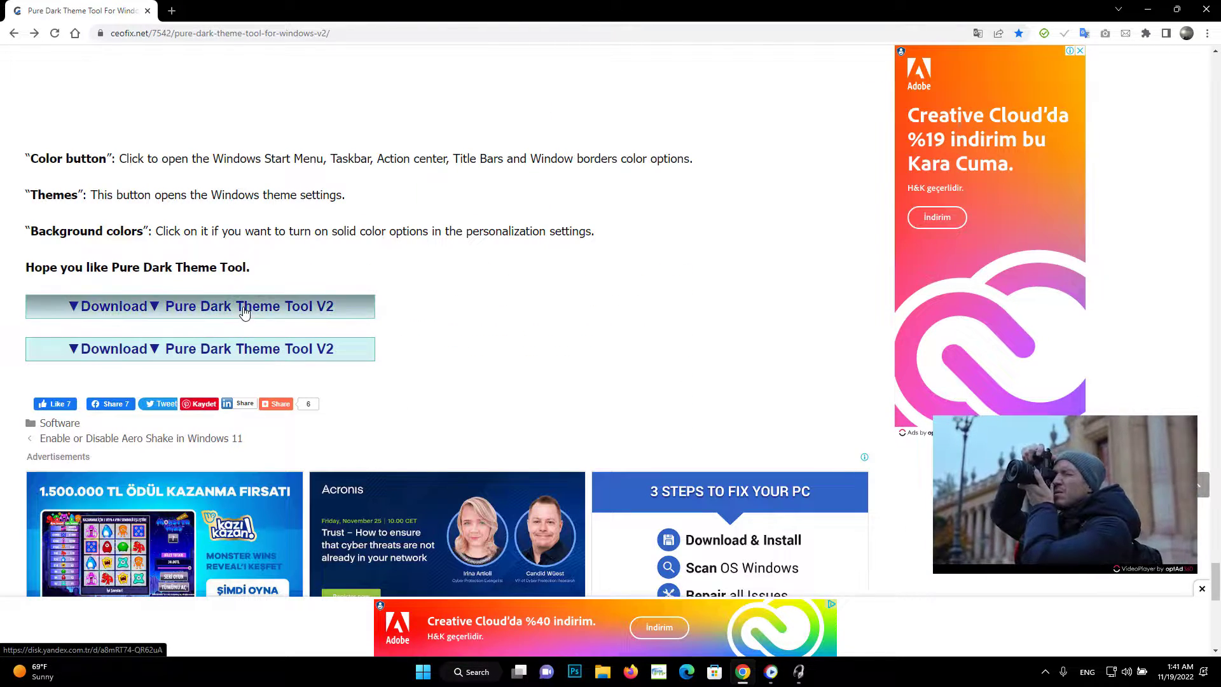
right_click(245, 311)
left_click(272, 319)
left_click(231, 348)
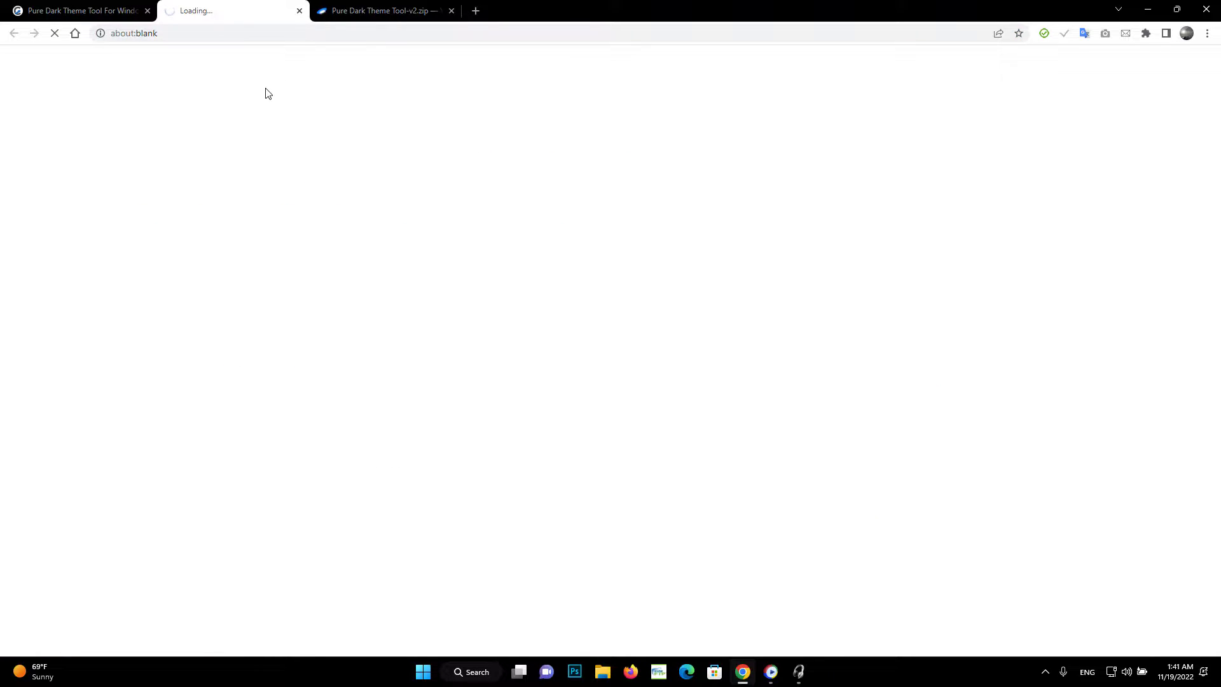
- Download Pure Dark Theme Tool-v2.zip from its Yandex Disk page to the Desktop and minimize the browser
left_click(374, 9)
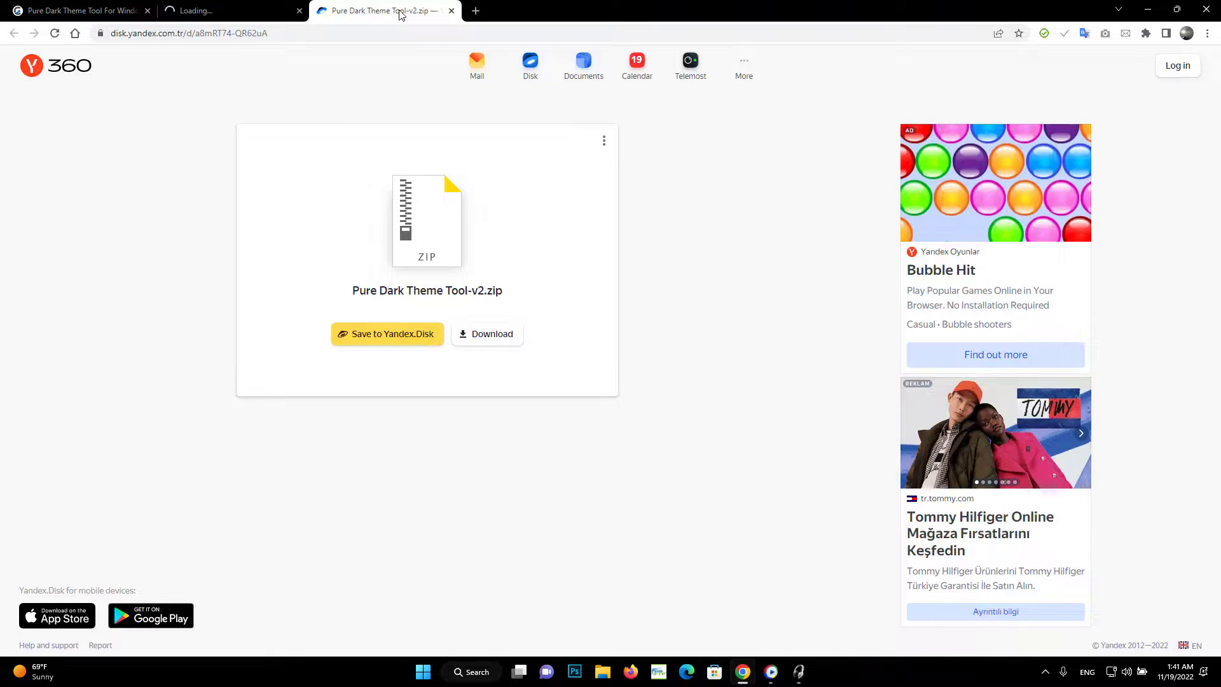
left_click(492, 347)
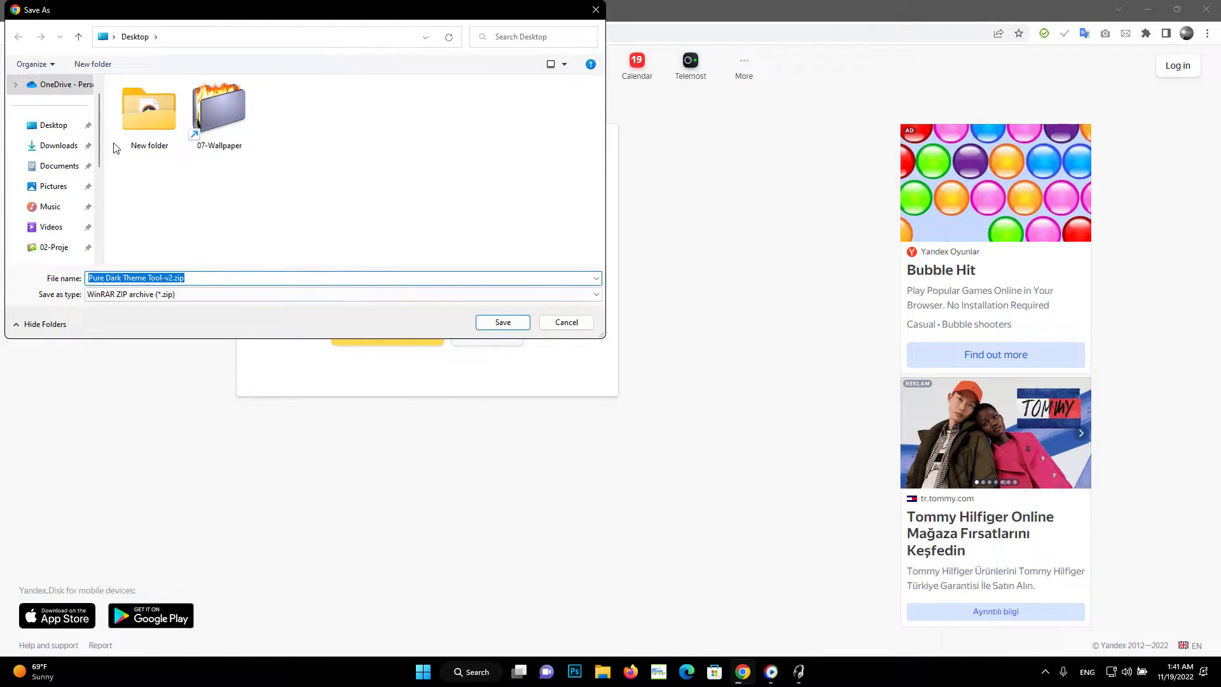
left_click(501, 323)
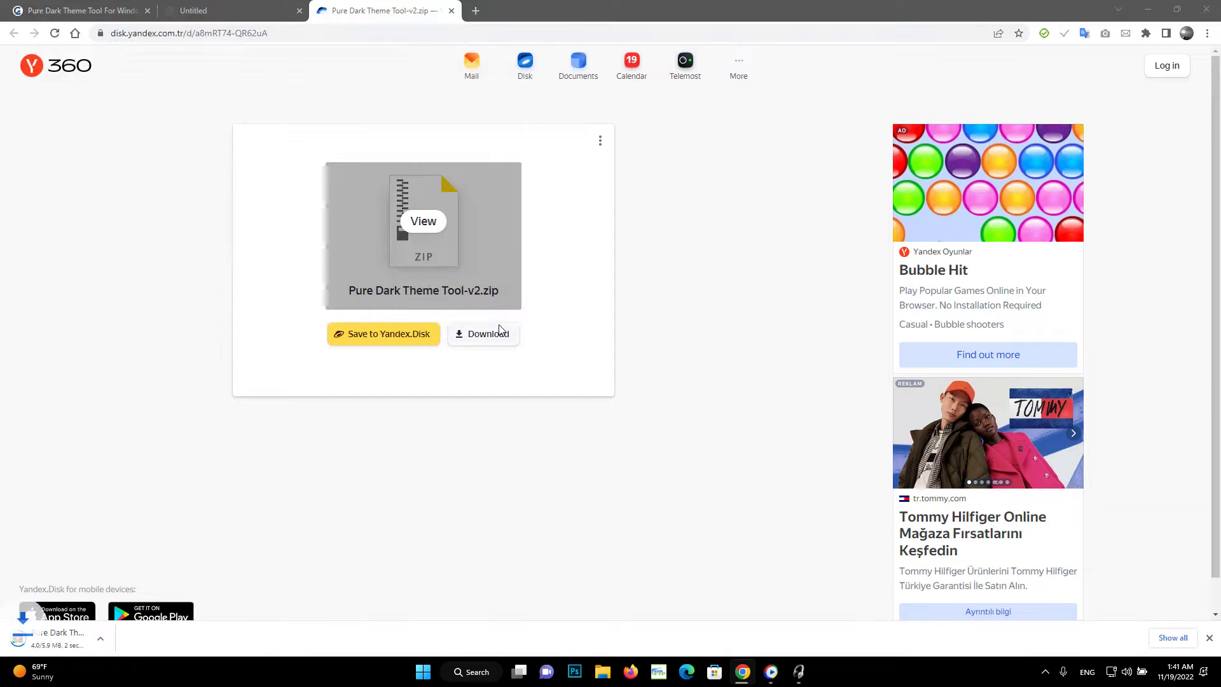
left_click(500, 331)
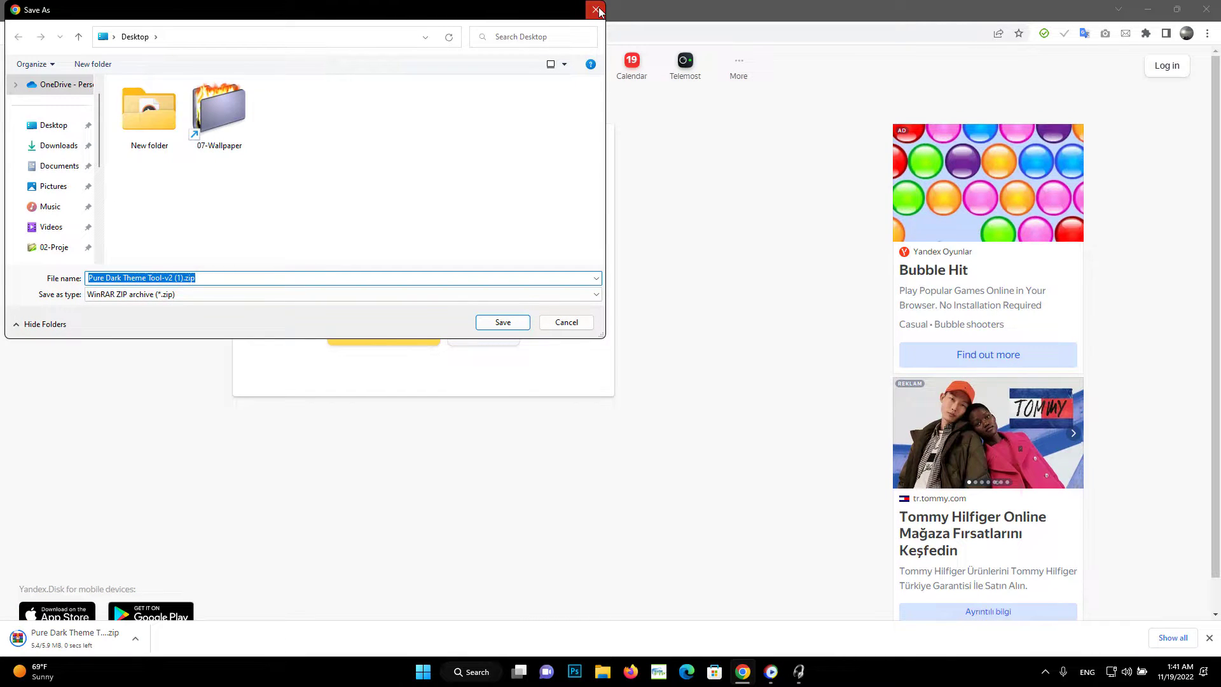
left_click(595, 9)
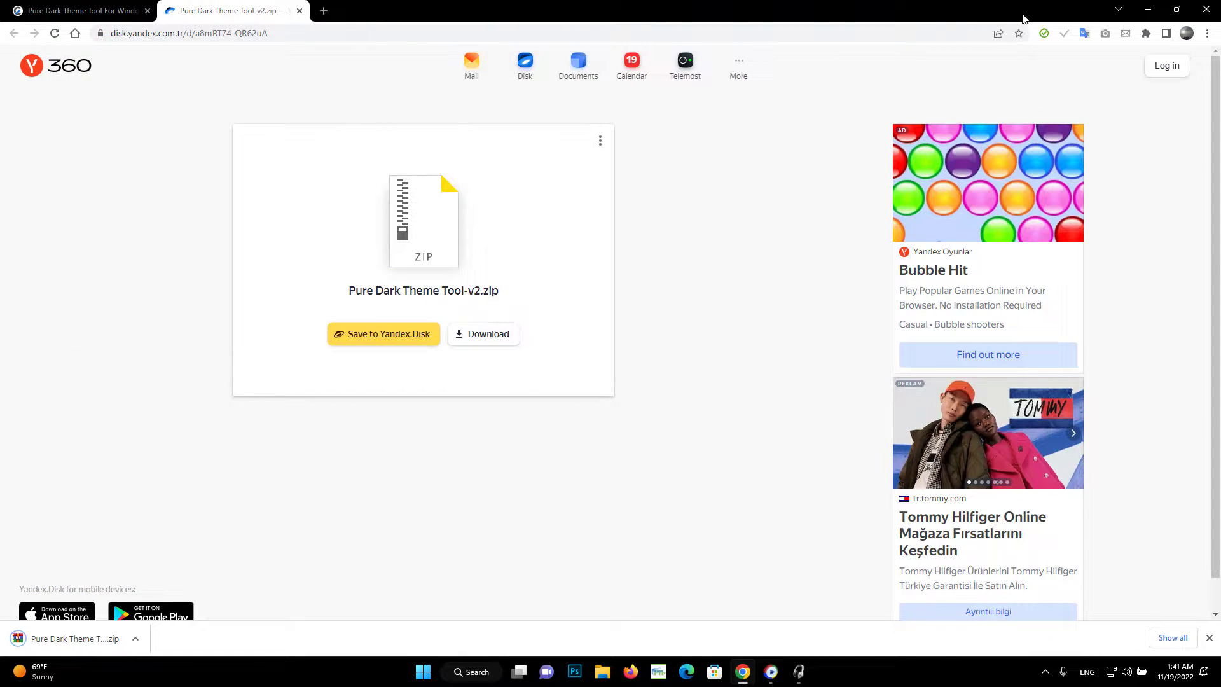
left_click(1147, 10)
- Move the downloaded Pure Dark Theme Tool-v2.zip clear of the other desktop icons and extract it in place
left_click_drag(48, 516, 170, 127)
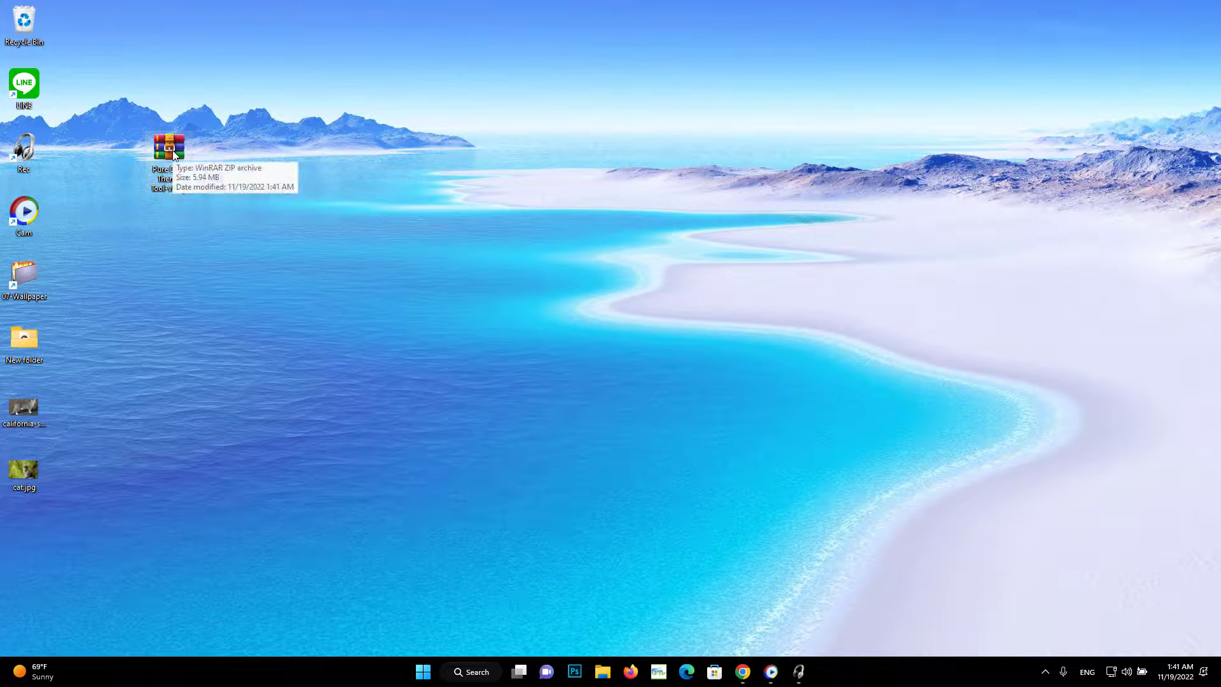
right_click(173, 150)
mouse_move(280, 174)
left_click(382, 176)
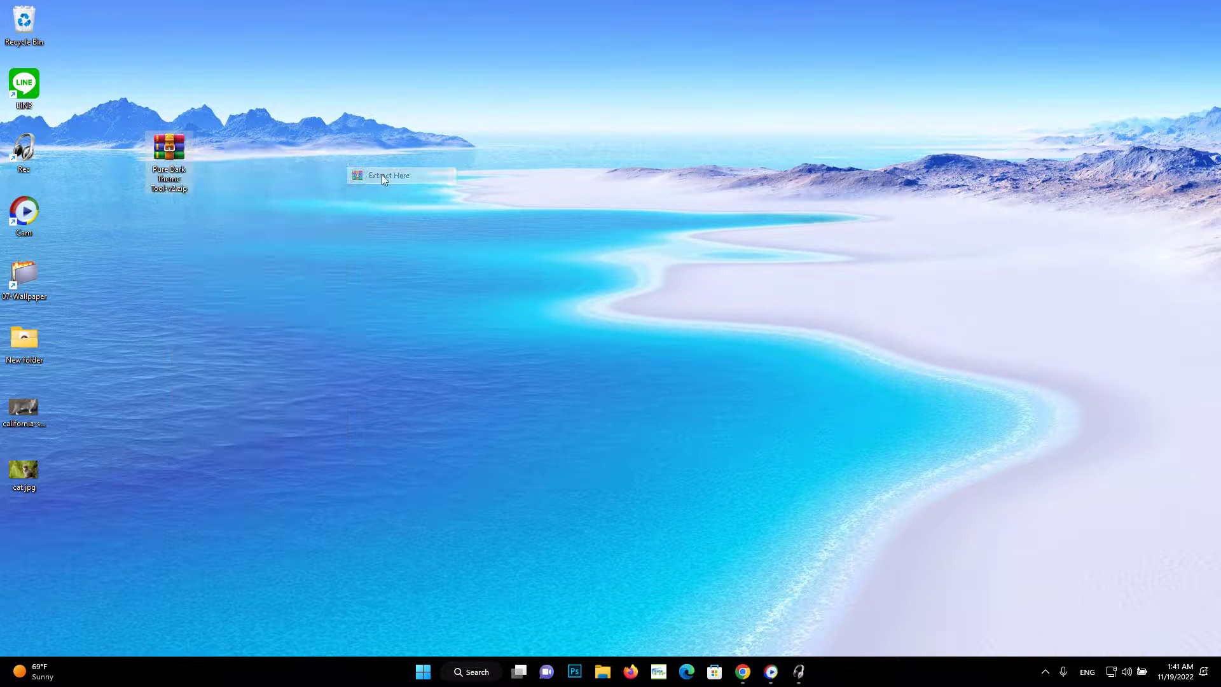
- Rearrange the extracted folder on the desktop and place the zip archive beside the Recycle Bin
left_click_drag(31, 552, 182, 202)
left_click_drag(187, 82, 184, 86)
left_click_drag(168, 150, 77, 32)
- Create a desktop shortcut for Pure Dark Theme Tool For Windows.exe from the extracted folder and close the folder
left_click(165, 107)
double_click(165, 107)
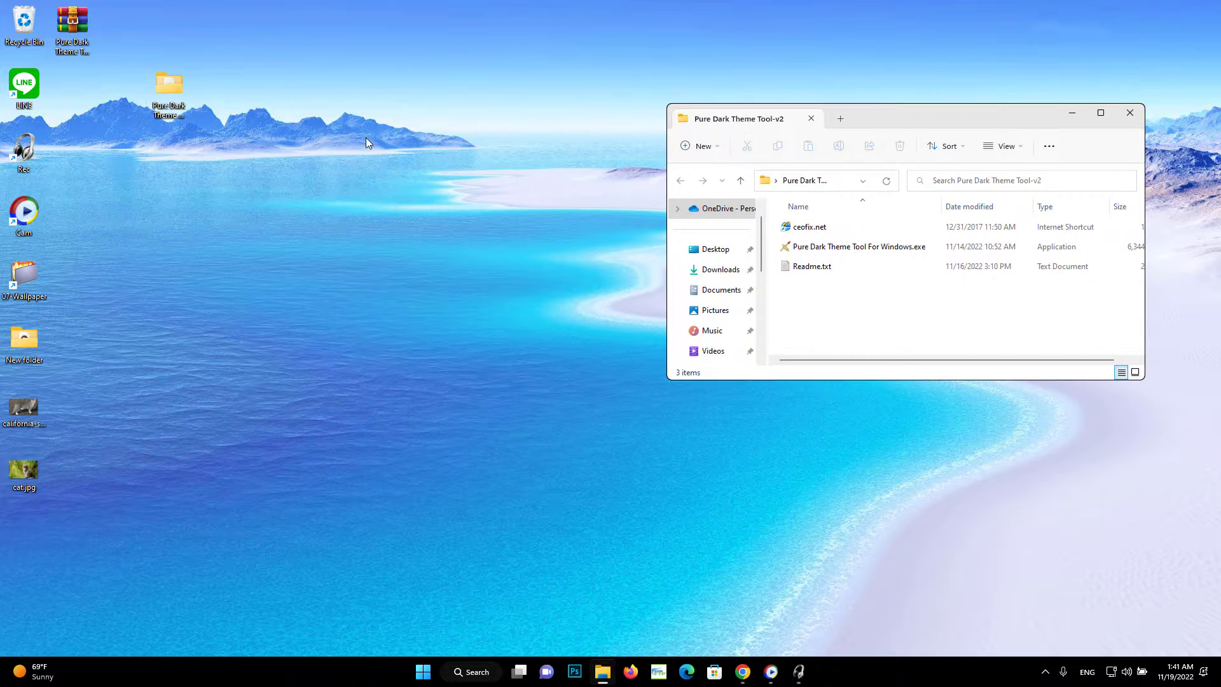
left_click(805, 251)
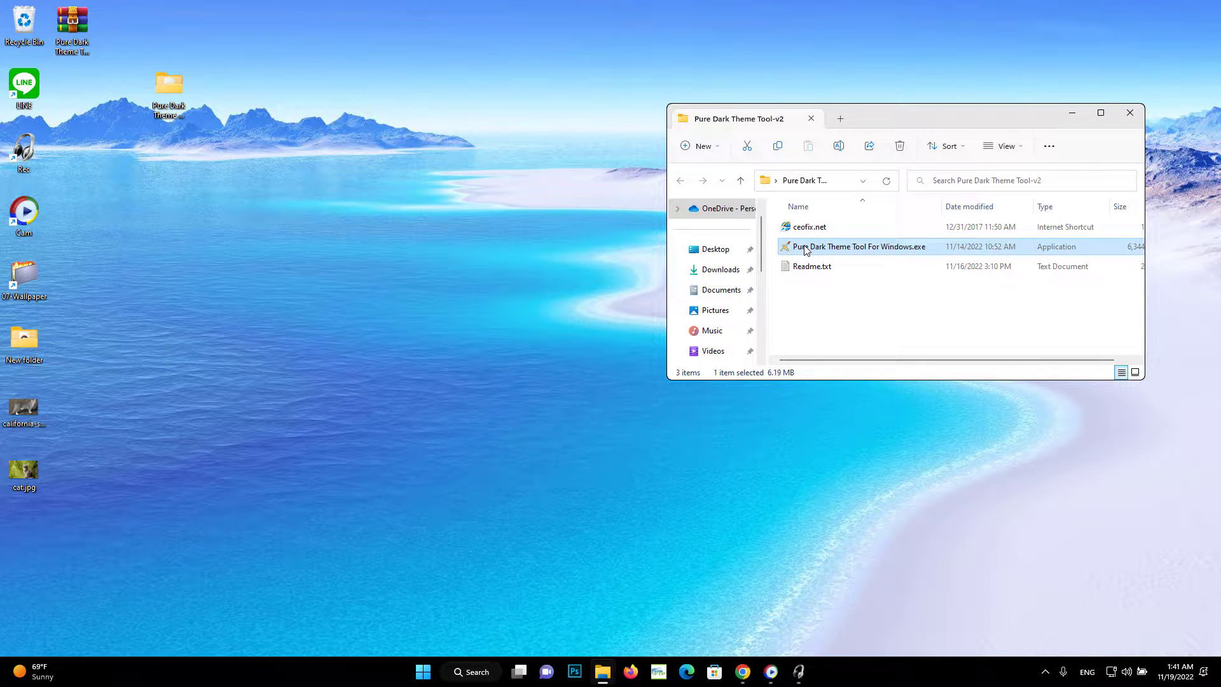
right_click(805, 250)
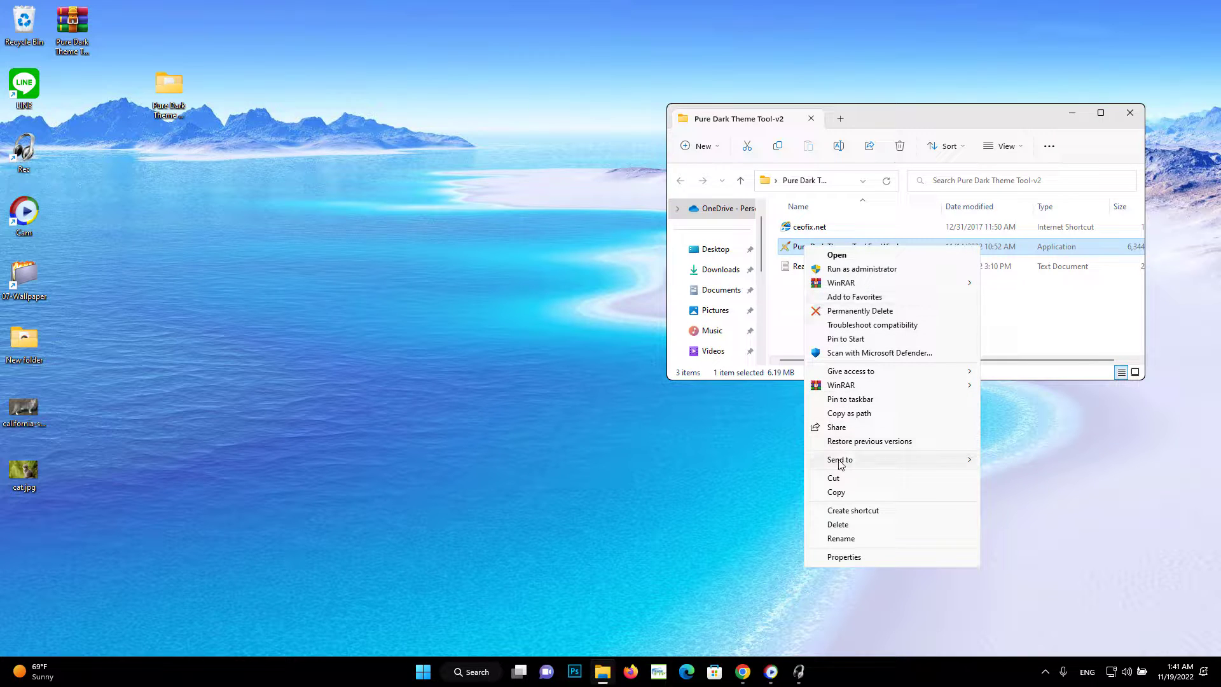
mouse_move(844, 466)
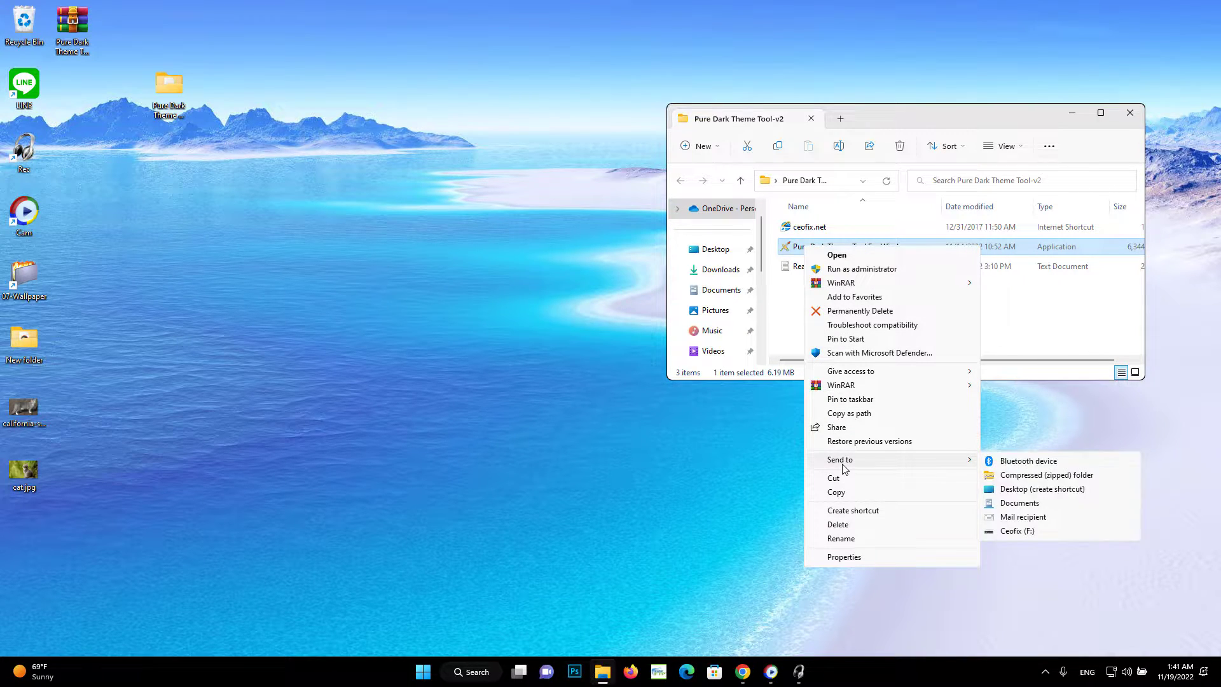
left_click(1009, 489)
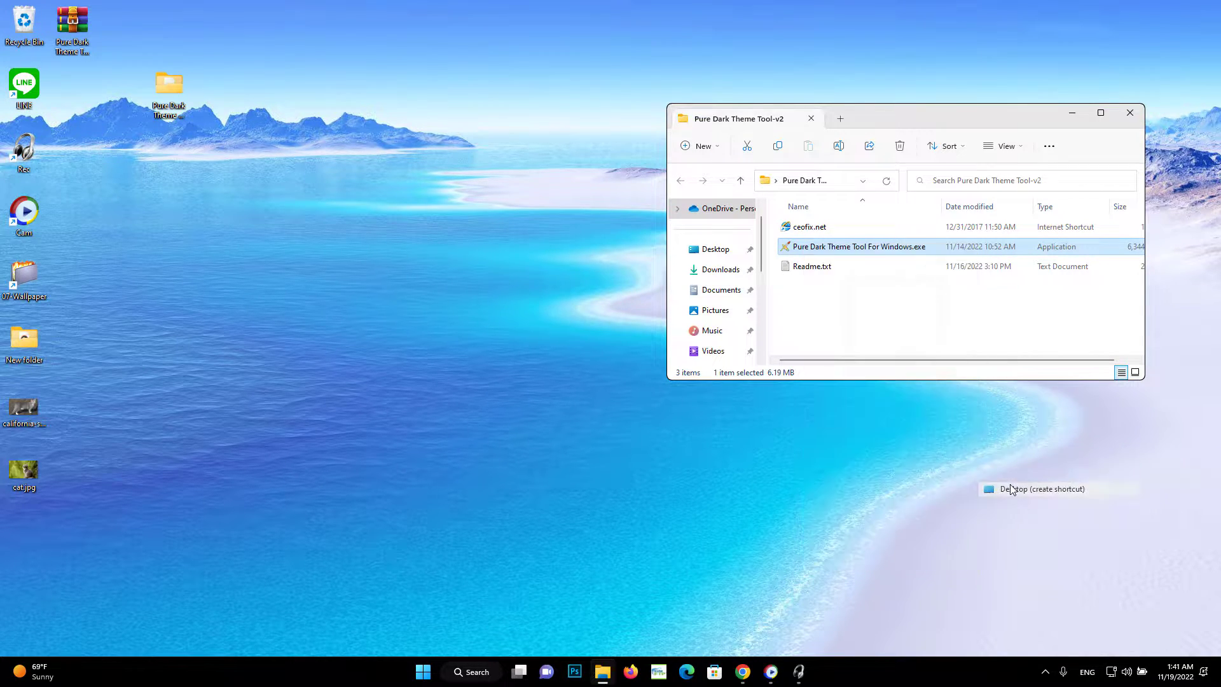
left_click(1122, 116)
- Tidy the extracted folder and the tool's shortcut among the desktop icons, and launch Pure Dark Theme Tool from the shortcut
left_click_drag(12, 550, 157, 229)
left_click_drag(168, 89, 101, 88)
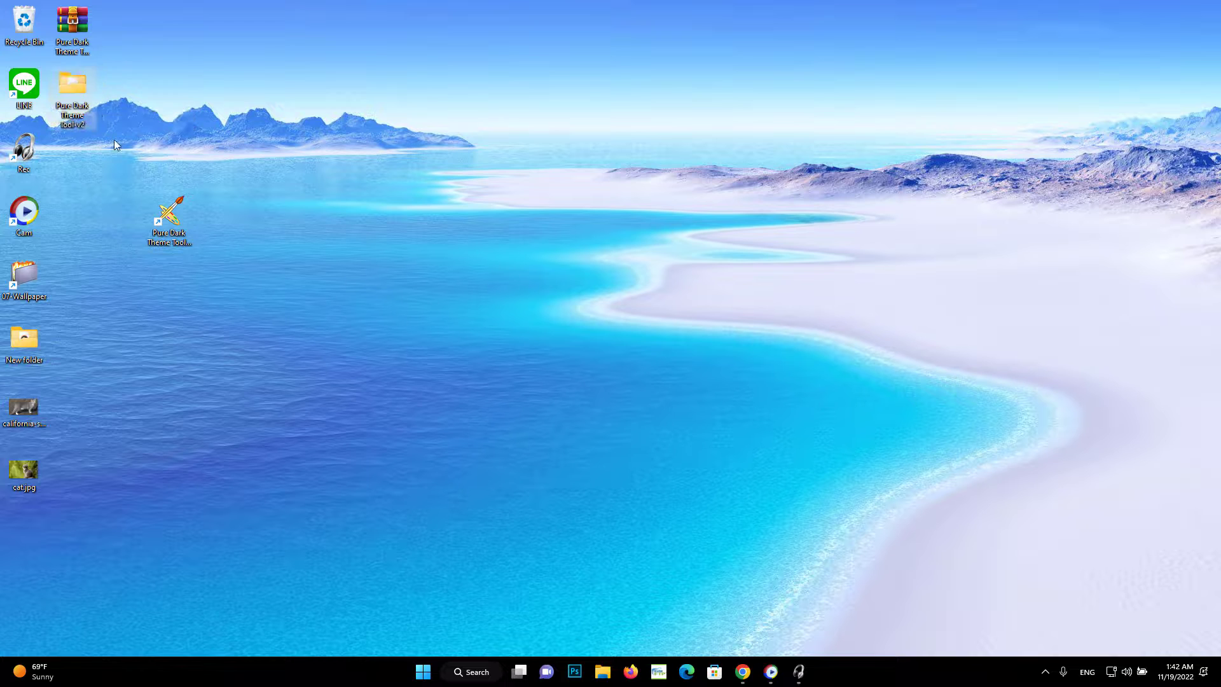
left_click_drag(170, 216, 184, 44)
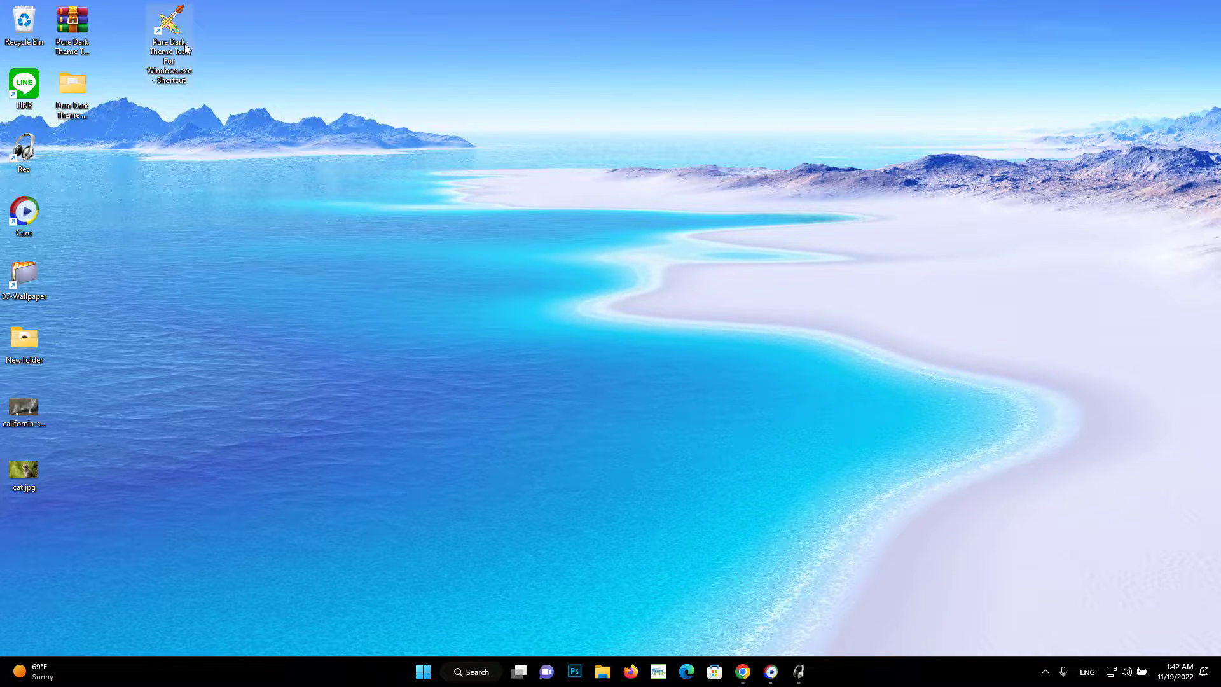
double_click(184, 43)
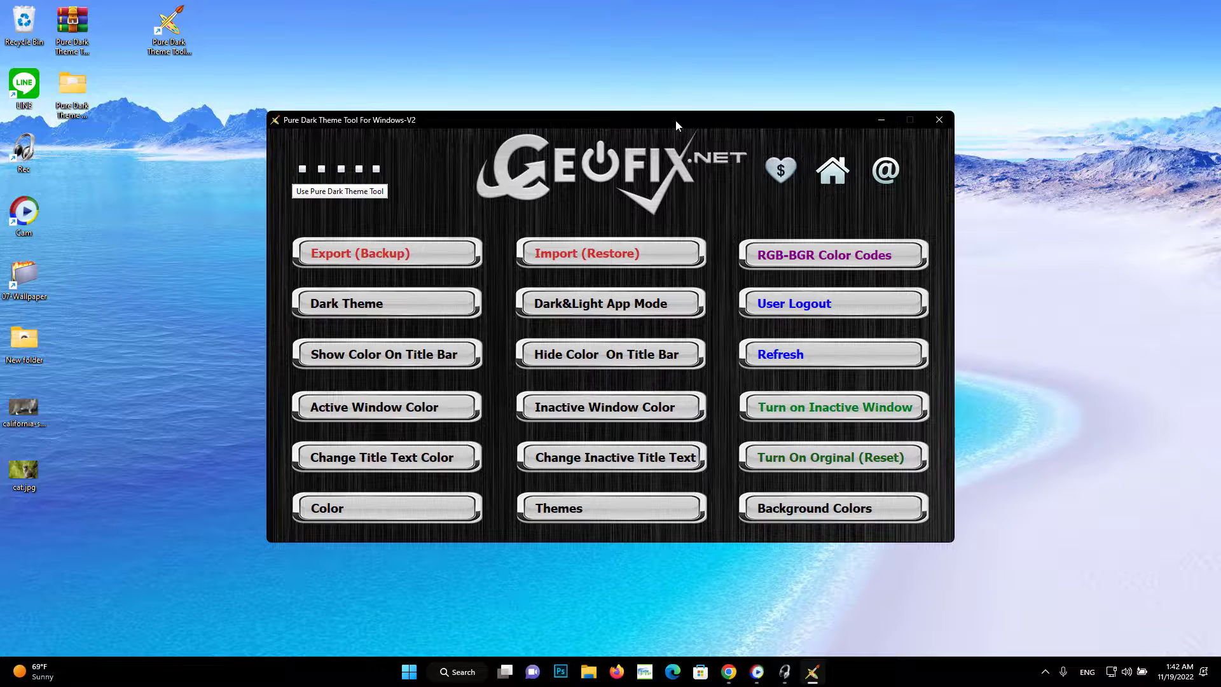
left_click_drag(675, 120, 768, 106)
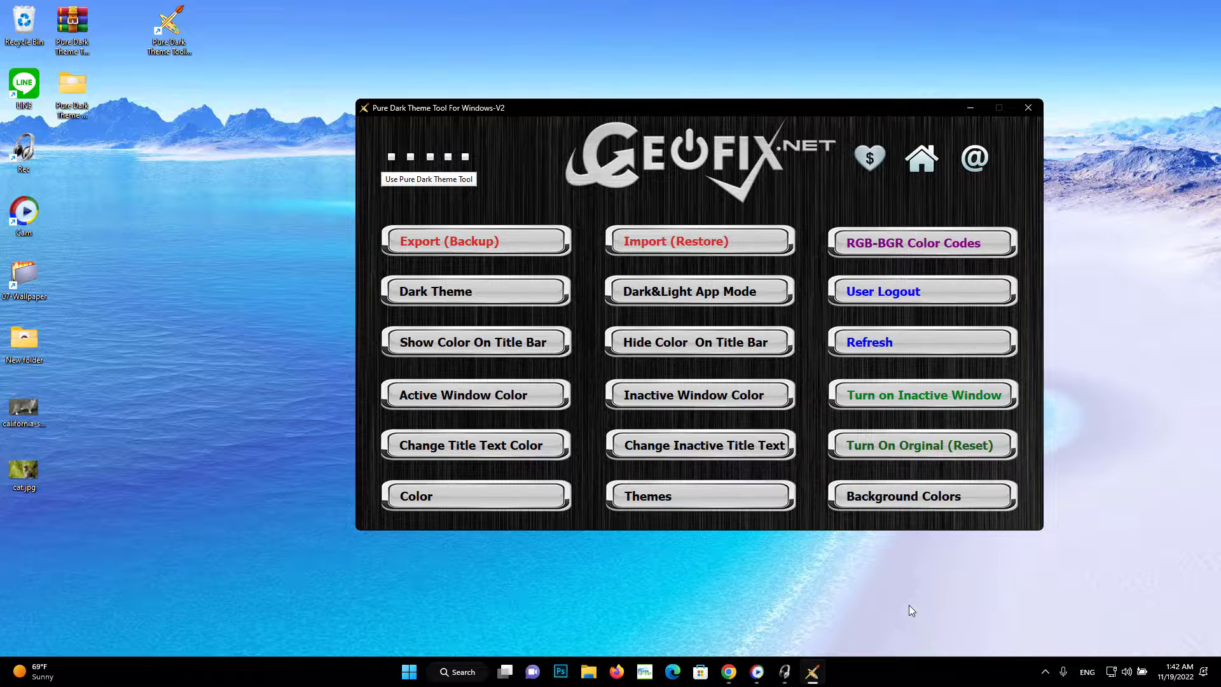
- Export a backup of the current theme to a new folder named Pure-dark-theme-tool-dark-backup on the Ceofix (F:) drive
left_click(432, 250)
left_click(826, 672)
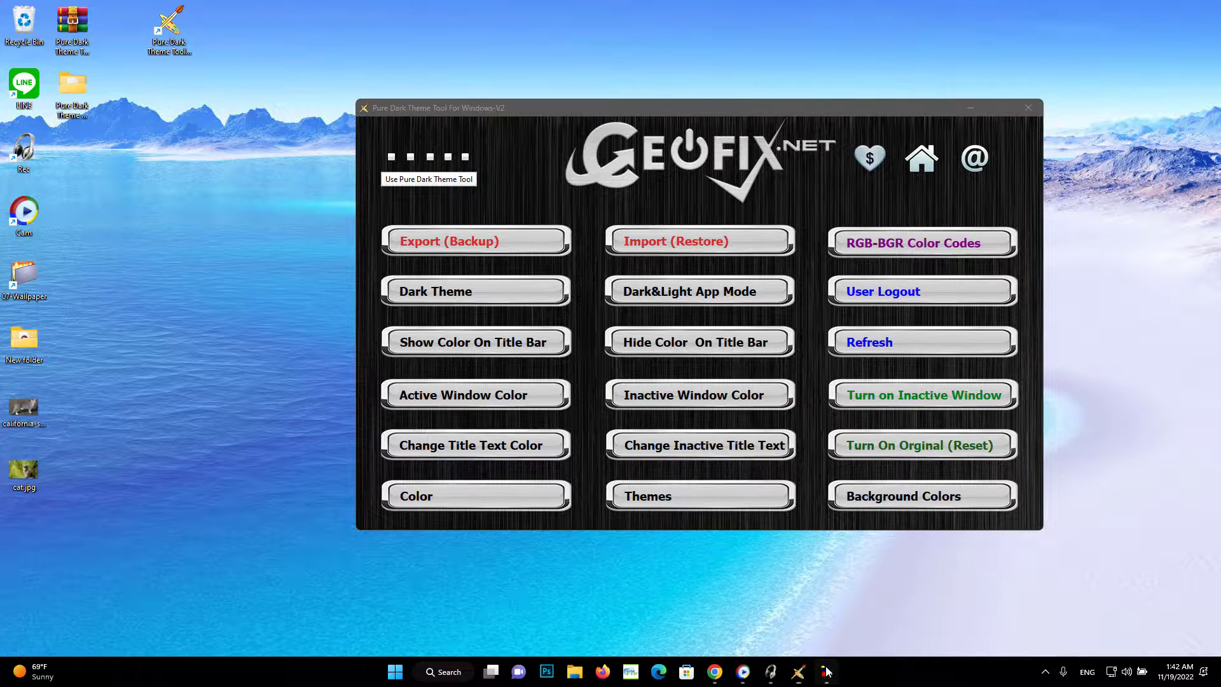
double_click(566, 337)
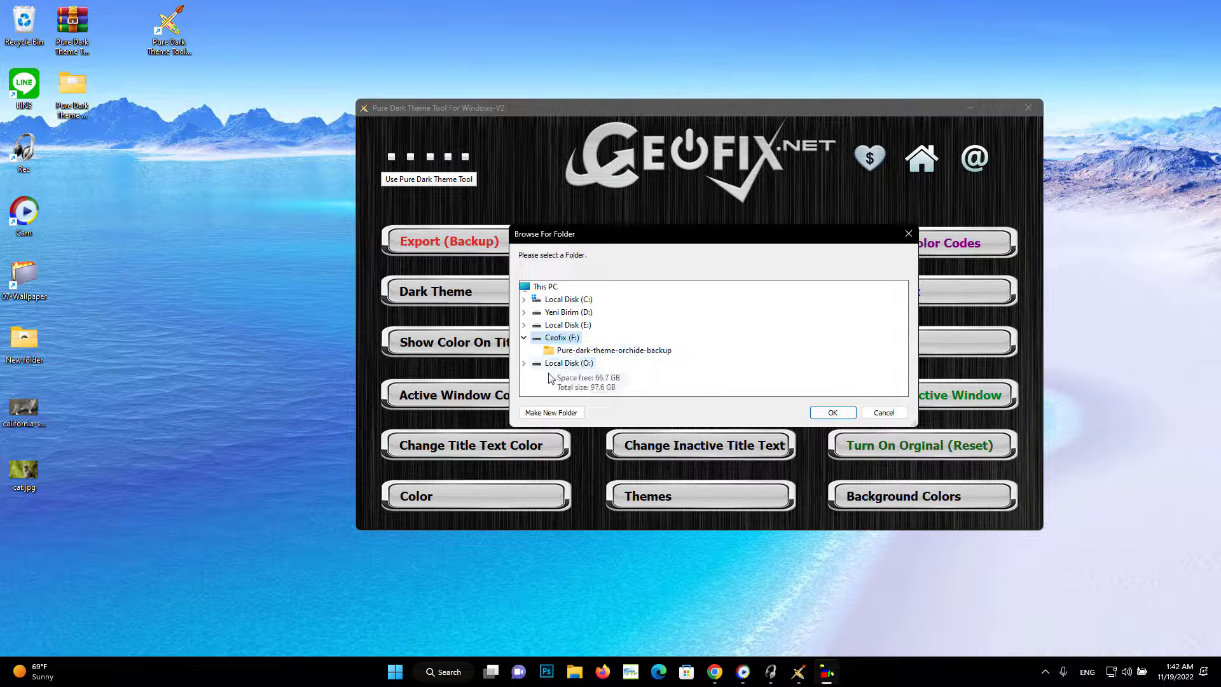
left_click(549, 414)
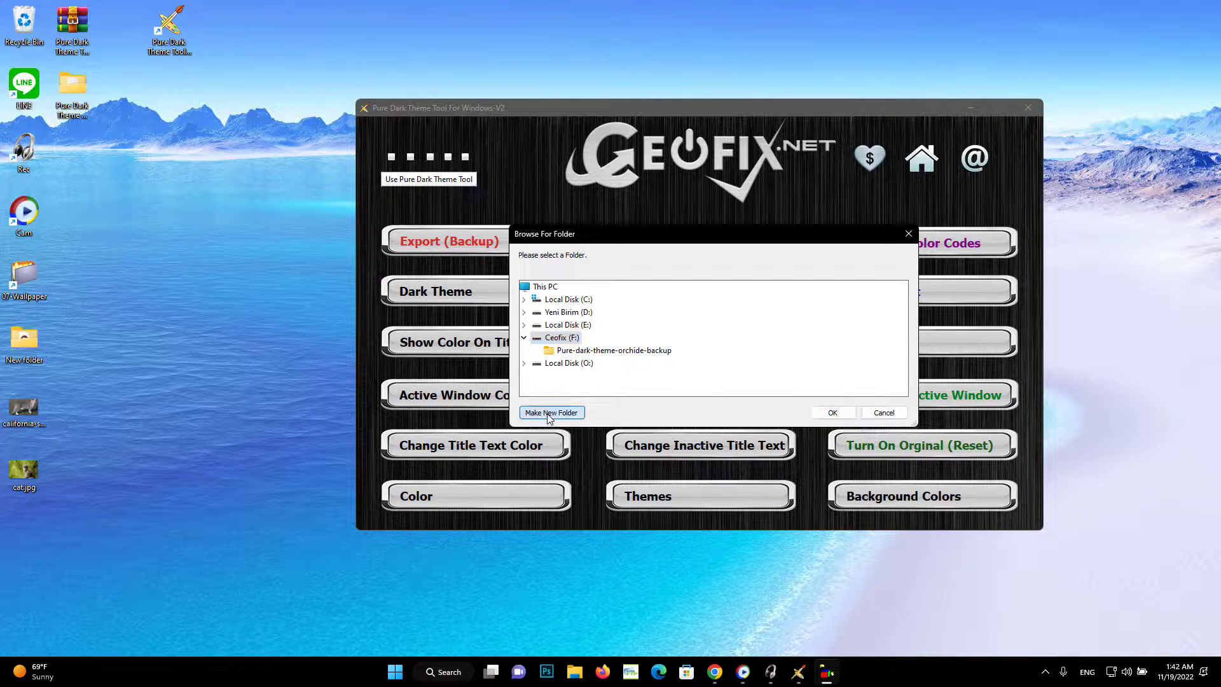
type("Pure-dark-theme-tool-dark-backup")
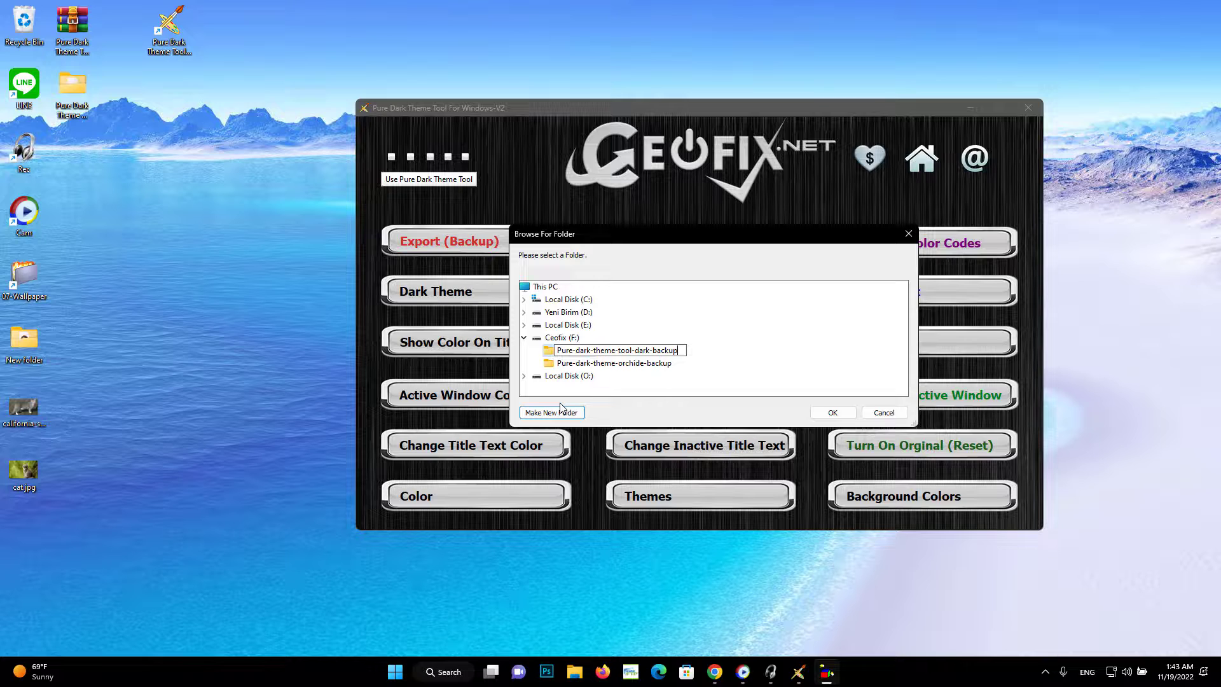
key("Return")
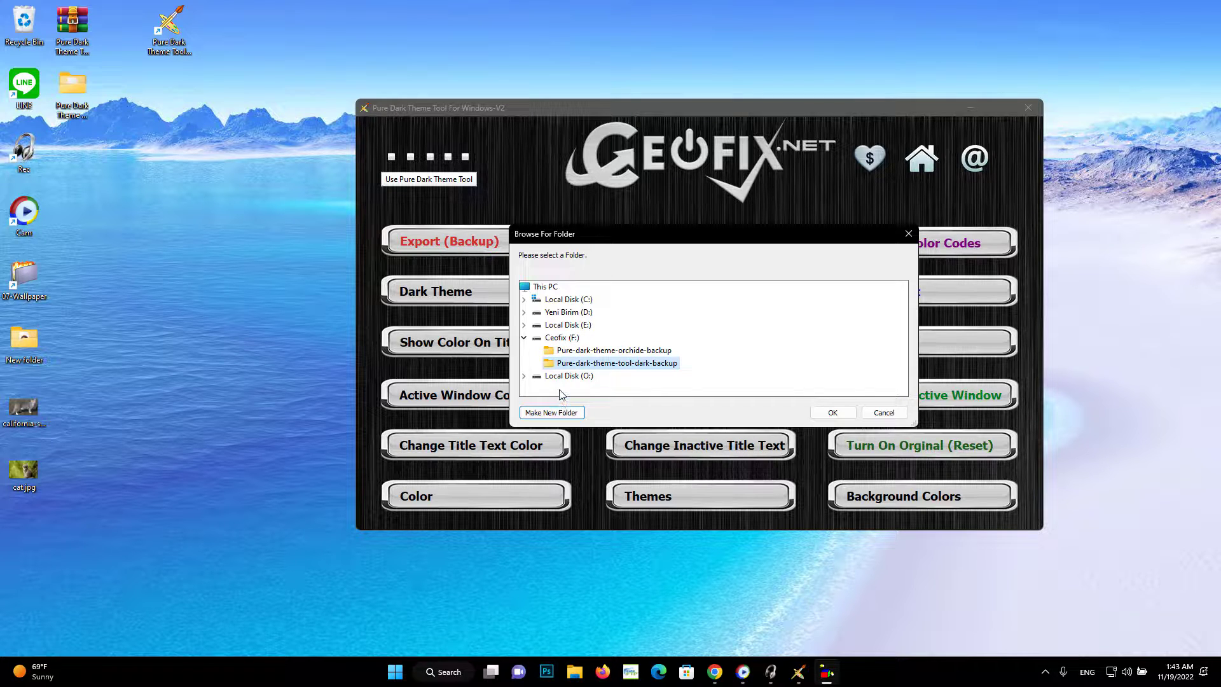
left_click(831, 412)
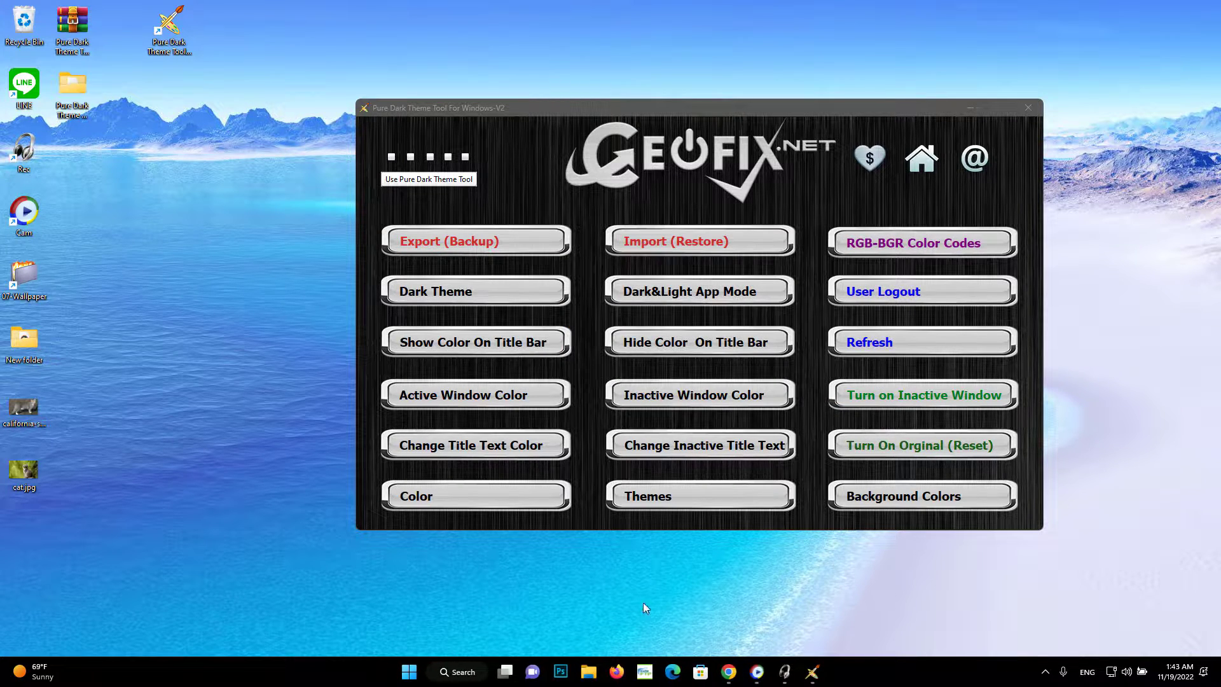
- Check the exported backup file in the Pure-dark-theme-tool-dark-backup folder on Ceofix (F:) using File Explorer
left_click(588, 671)
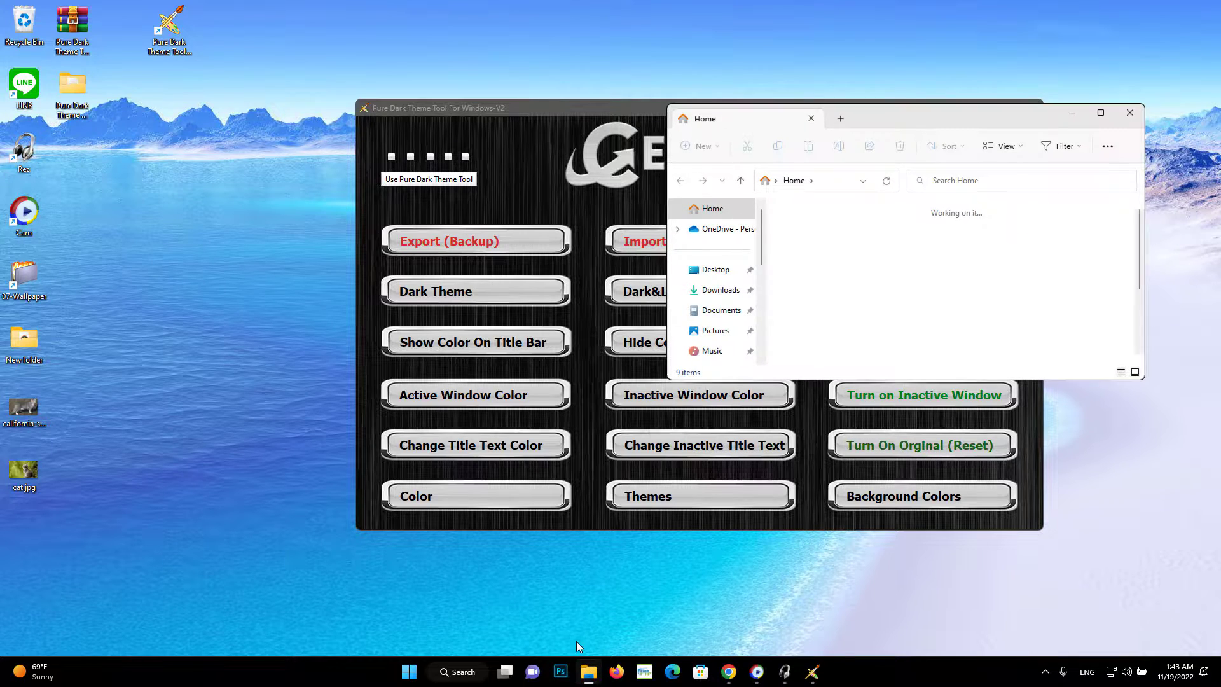
scroll(715, 324, "down", 3)
scroll(713, 337, "down", 3)
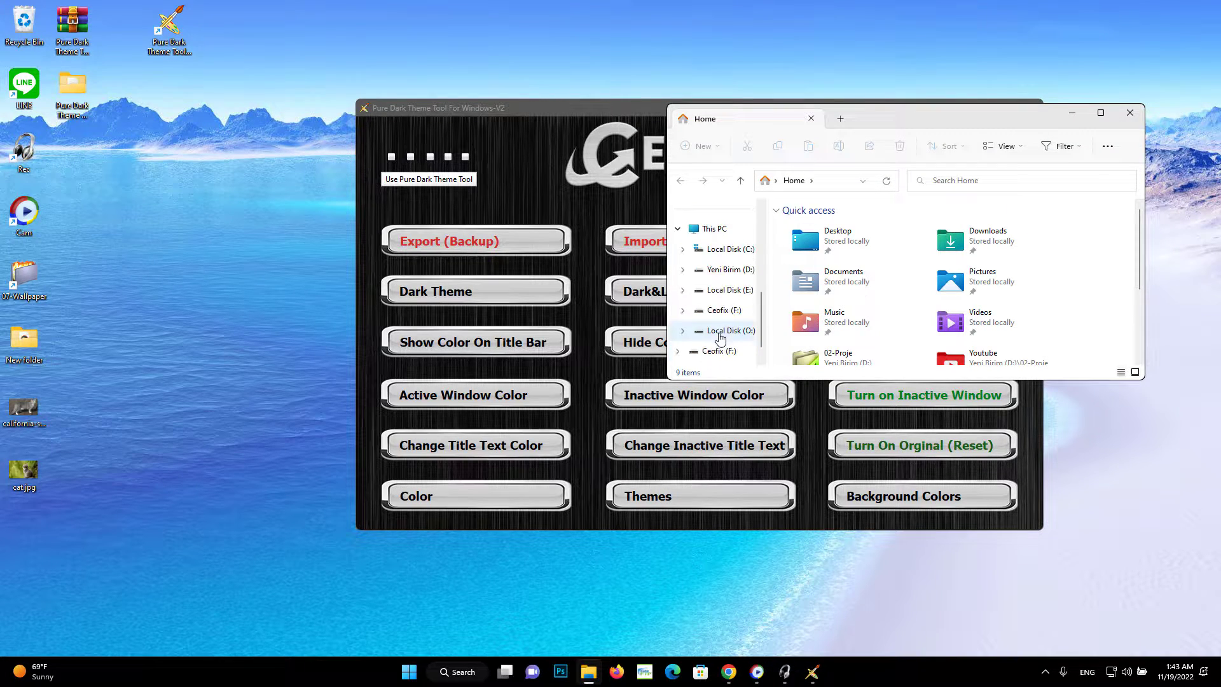
left_click(724, 310)
double_click(820, 229)
left_click(819, 230)
left_click(680, 181)
double_click(820, 246)
left_click(801, 227)
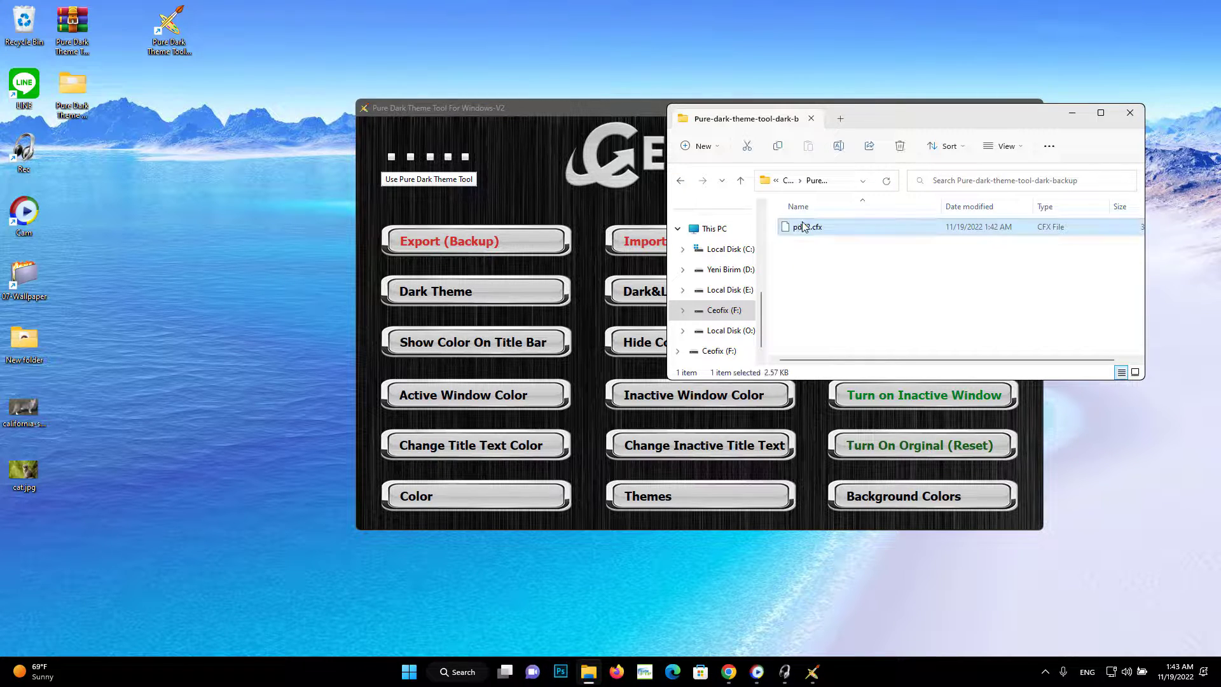
left_click(1130, 113)
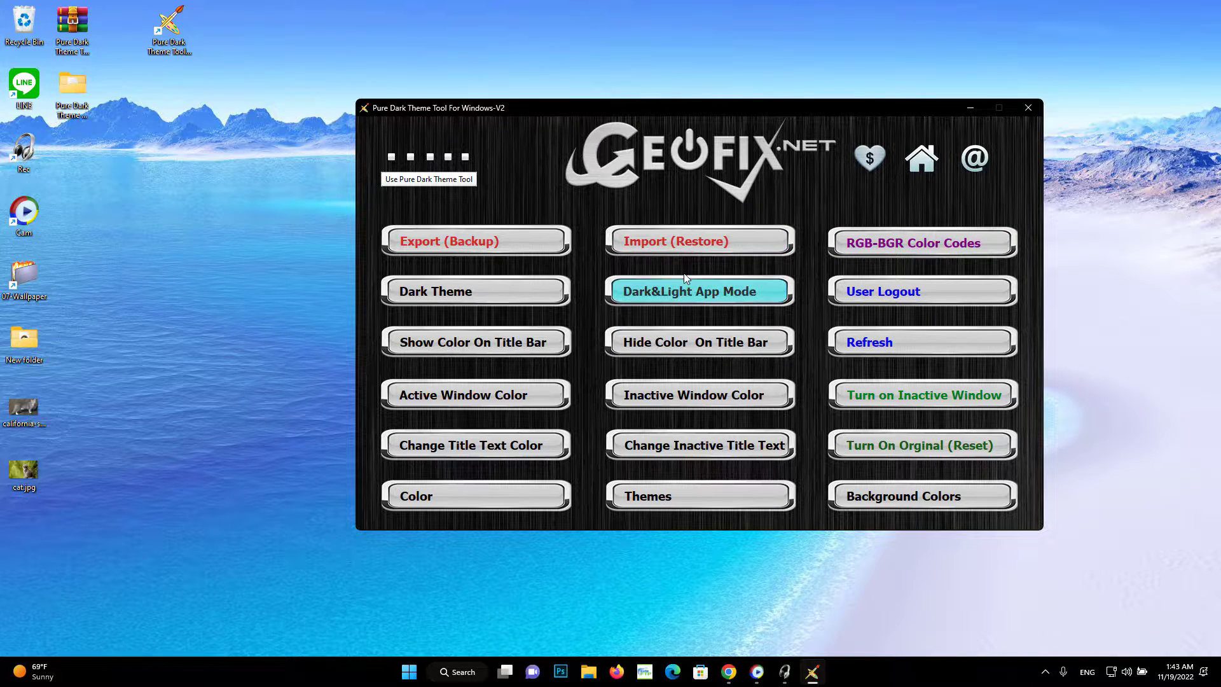
- Restore the theme backup pdV2.cfx from the Pure-dark-theme-orchide-backup folder on the Ceofix (F:) drive
left_click(686, 243)
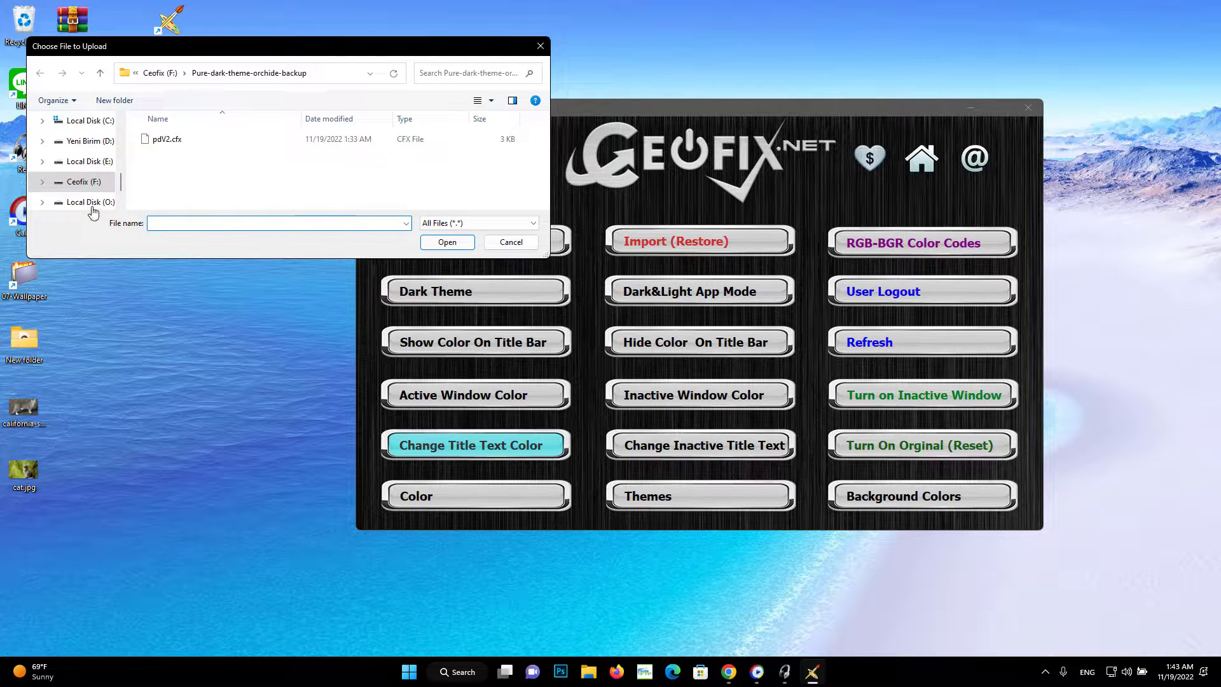
left_click(81, 183)
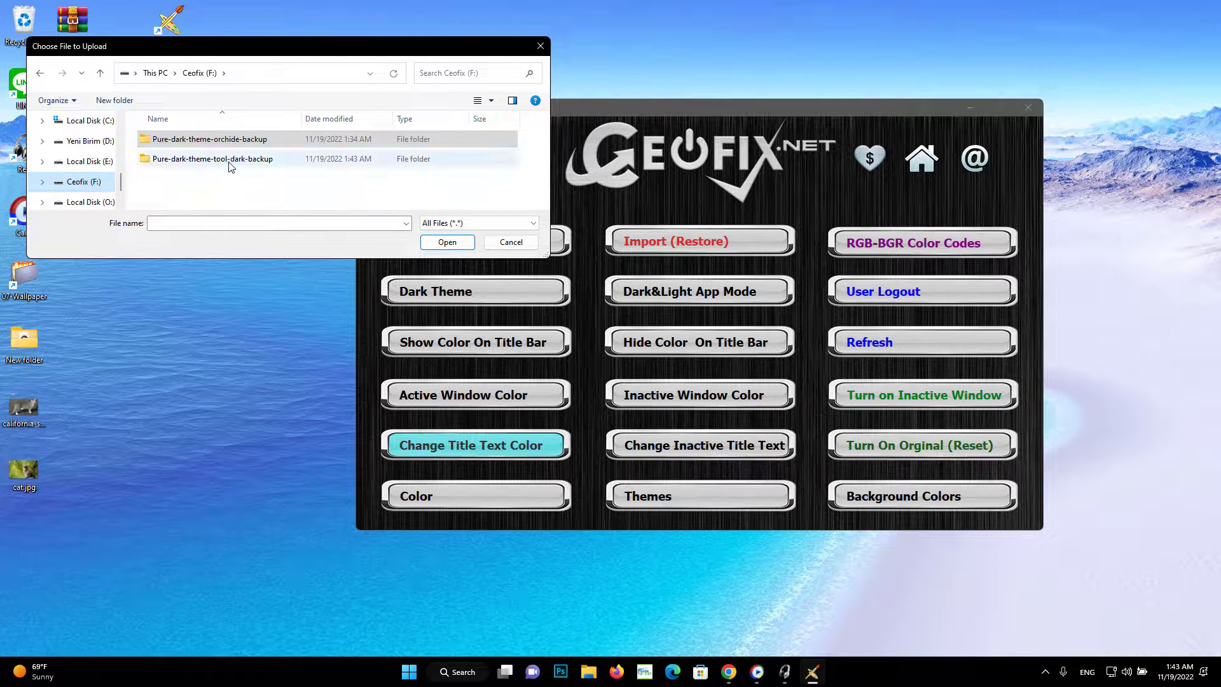
double_click(234, 140)
left_click(213, 140)
left_click(435, 242)
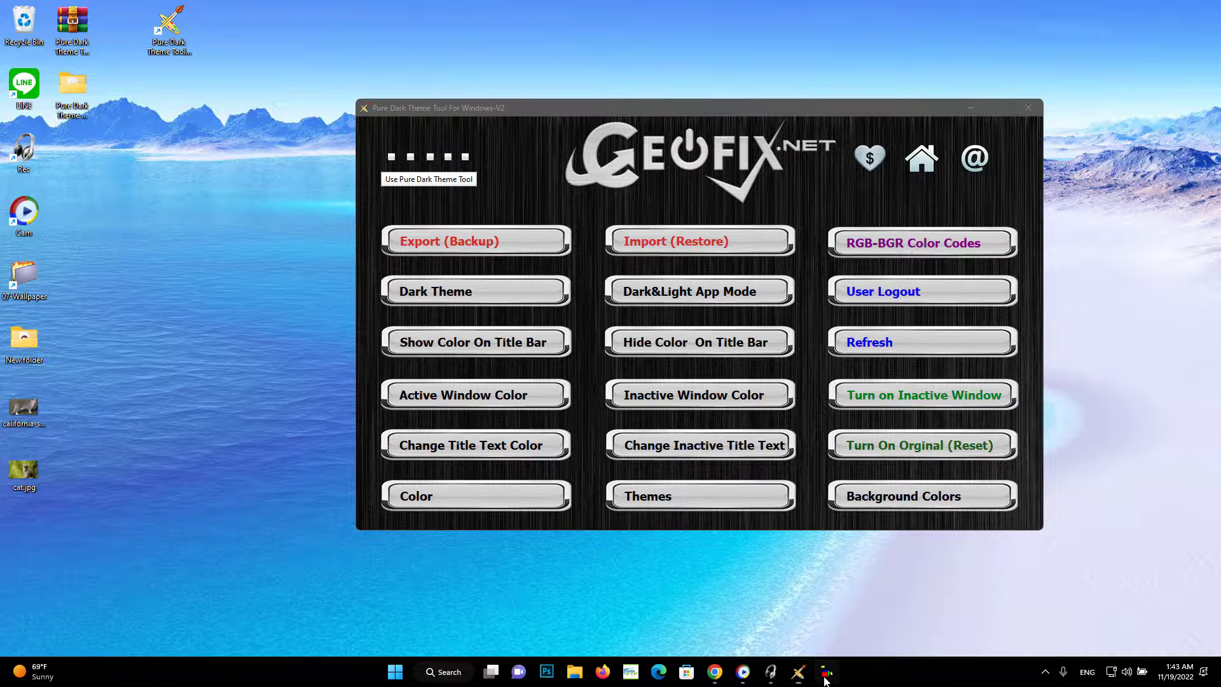
left_click_drag(604, 321, 267, 323)
left_click(323, 374)
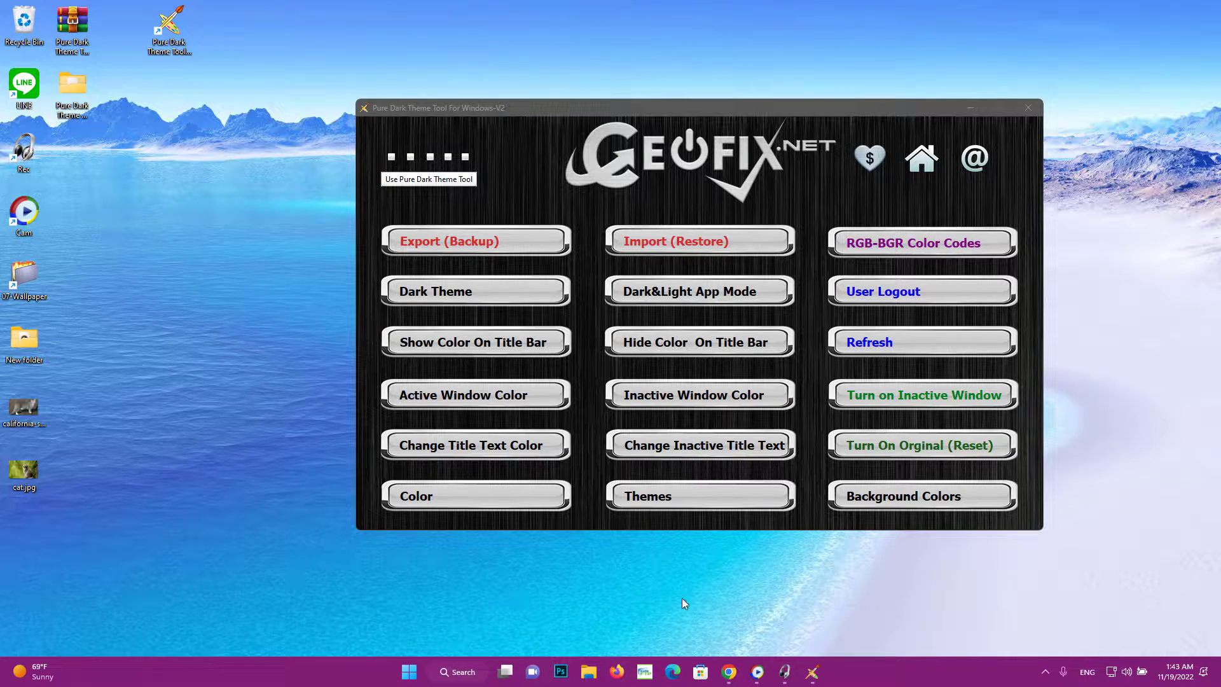
- Check the restored theme colors on the tool's title bar, the Start menu and the notification center
left_click(715, 104)
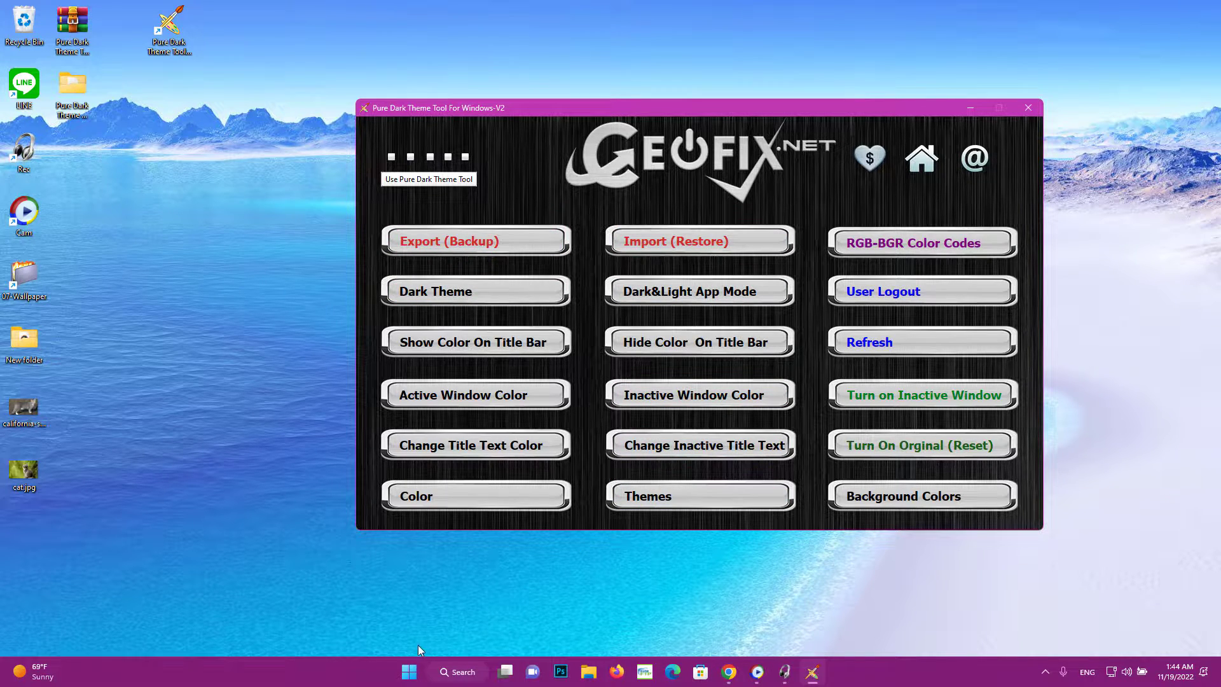
left_click(402, 678)
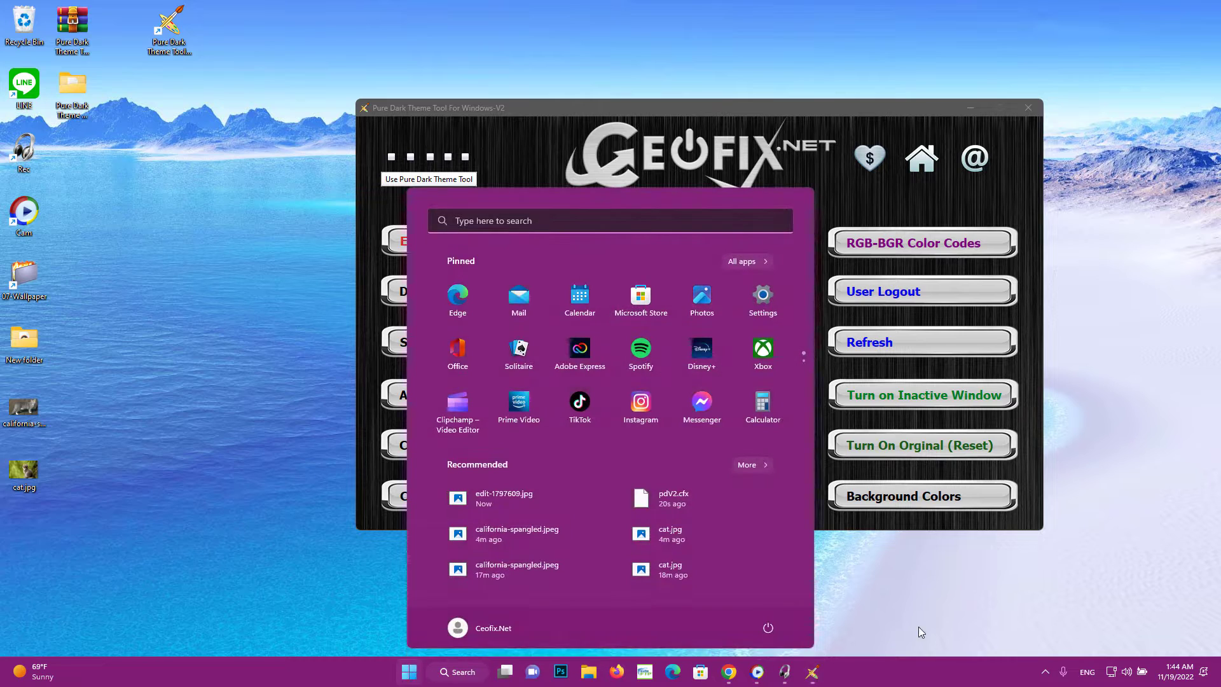
left_click(1162, 671)
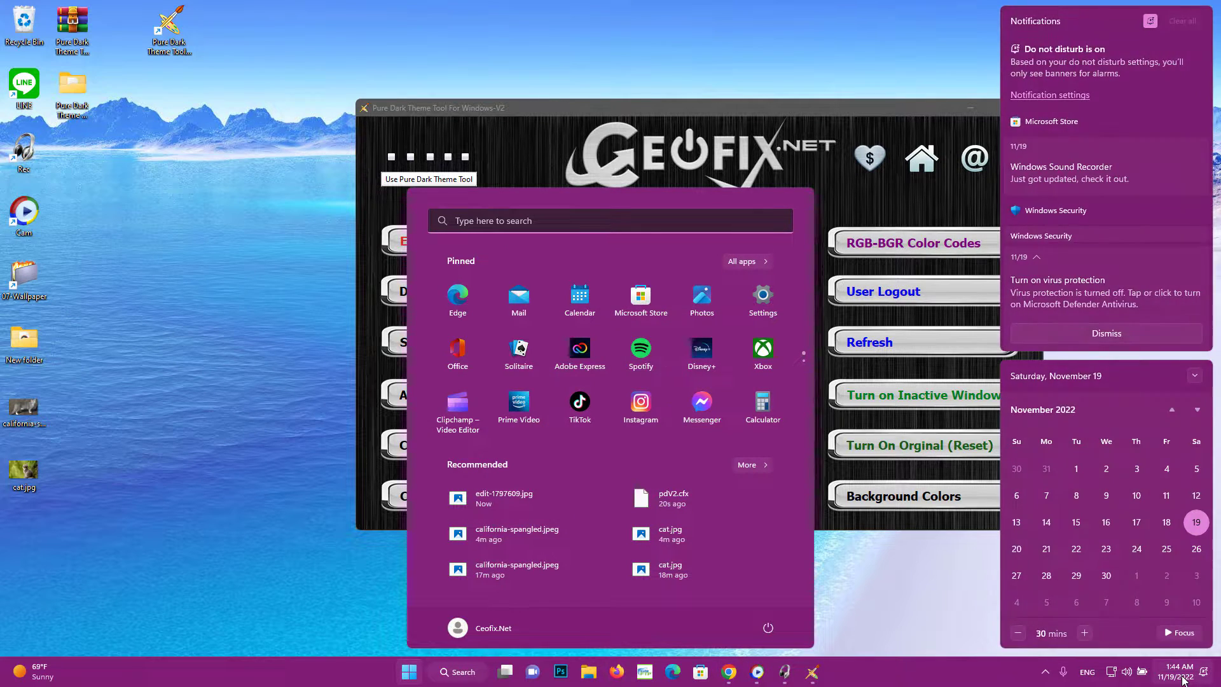
left_click(932, 582)
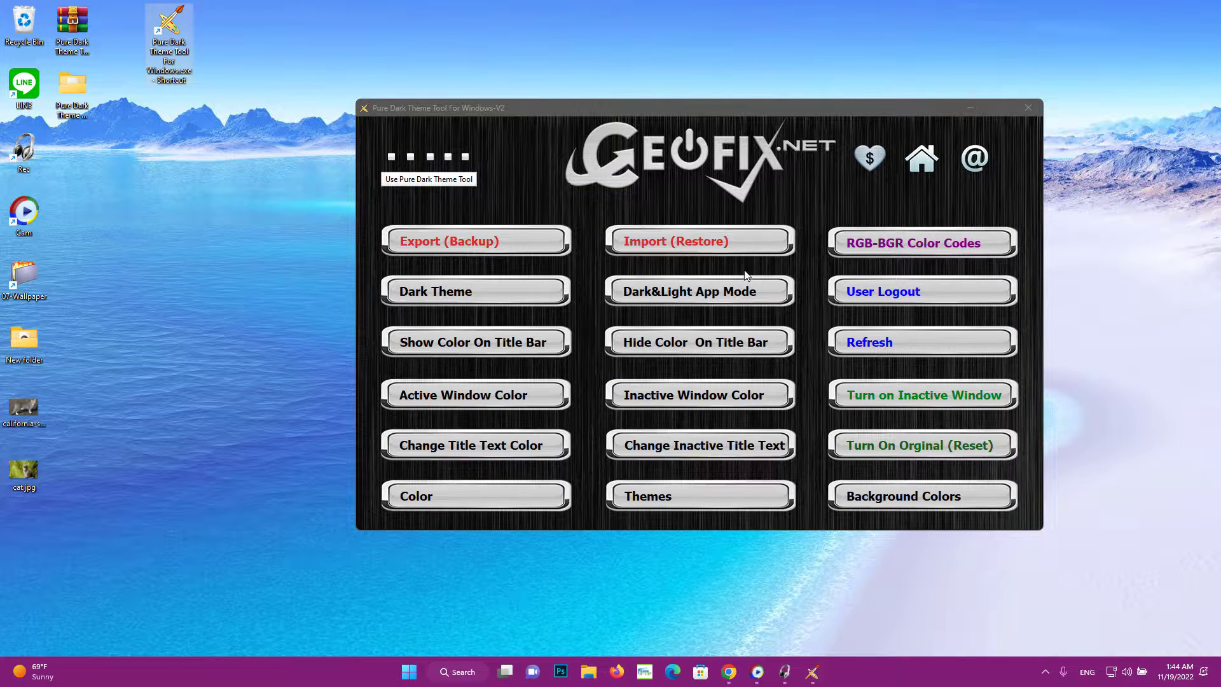
- Restore pdV2.cfx from the Pure-dark-theme-tool-dark-backup folder on Ceofix (F:) and refresh the desktop
left_click(718, 247)
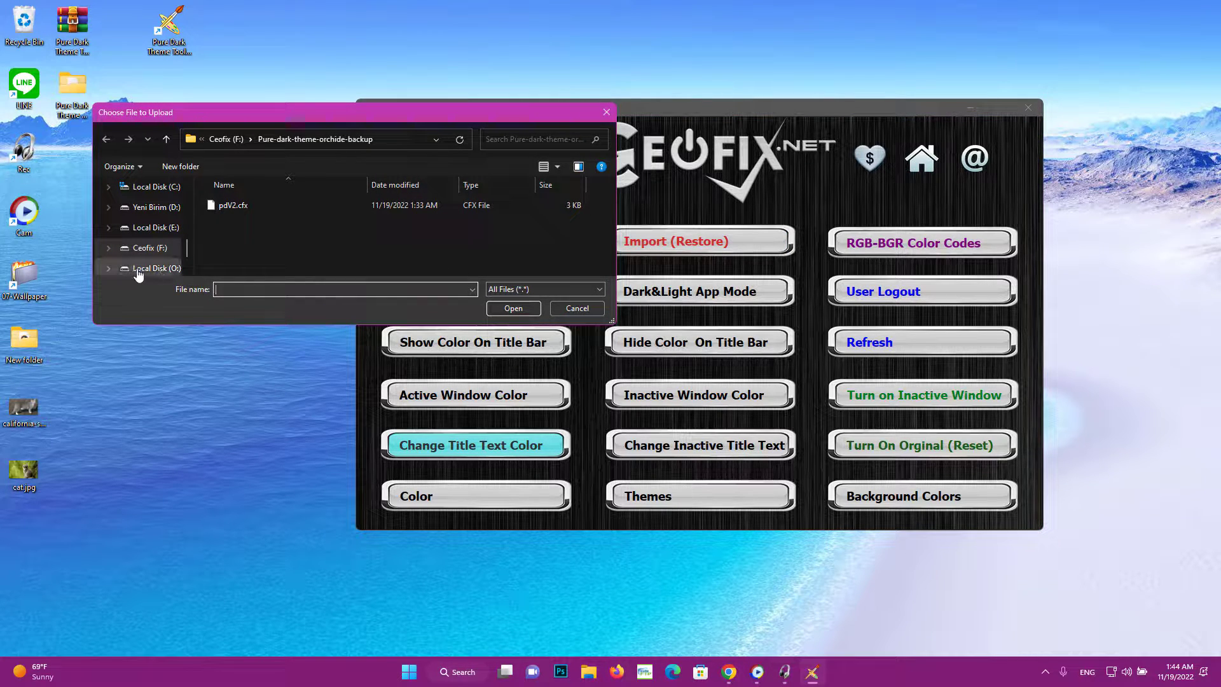
left_click(146, 249)
left_click(254, 226)
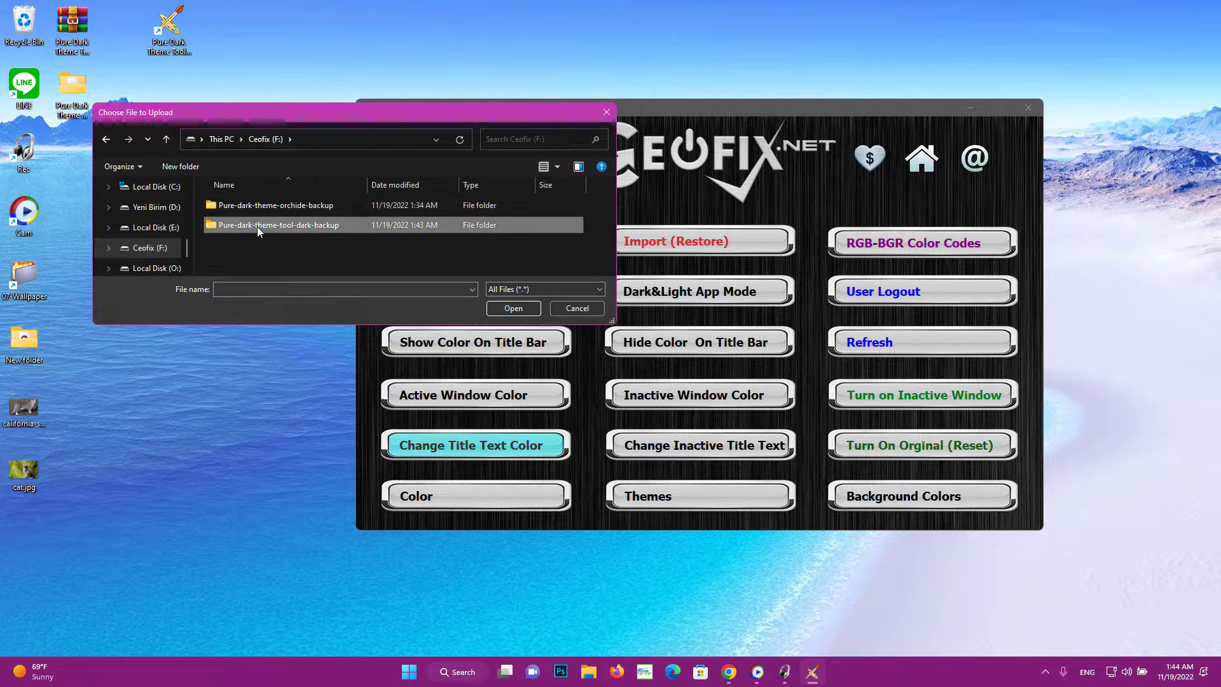
double_click(304, 227)
left_click(277, 209)
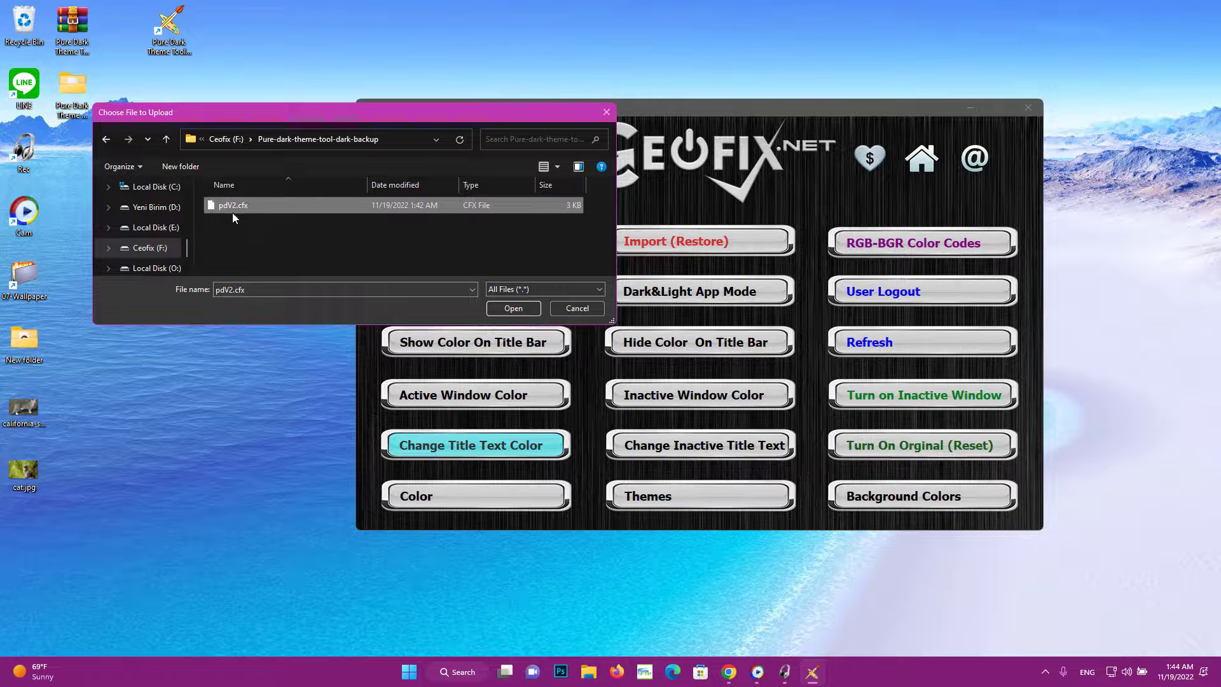
left_click(527, 309)
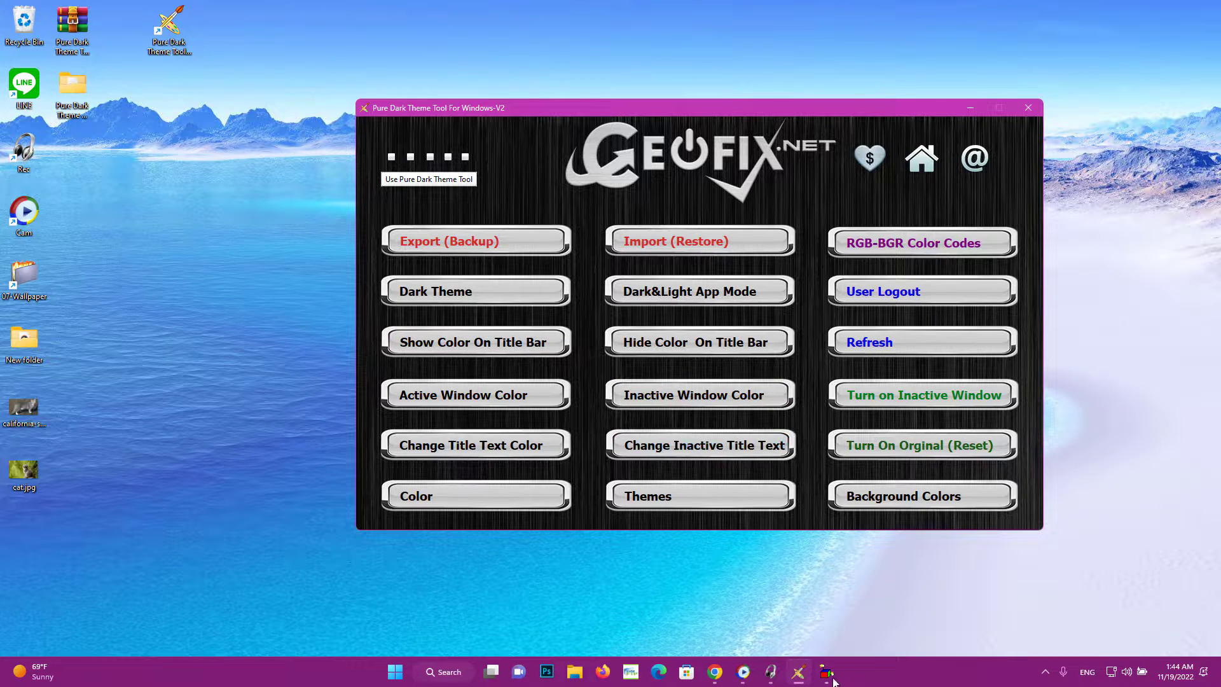
left_click_drag(609, 322, 526, 324)
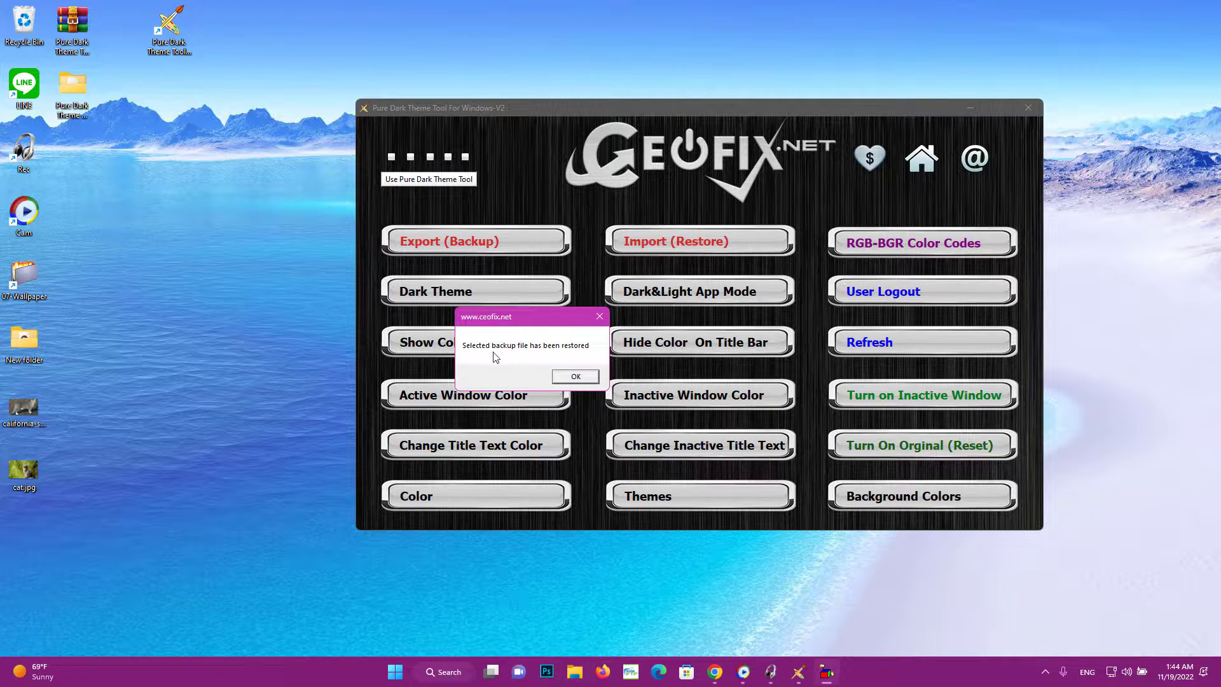
left_click(574, 377)
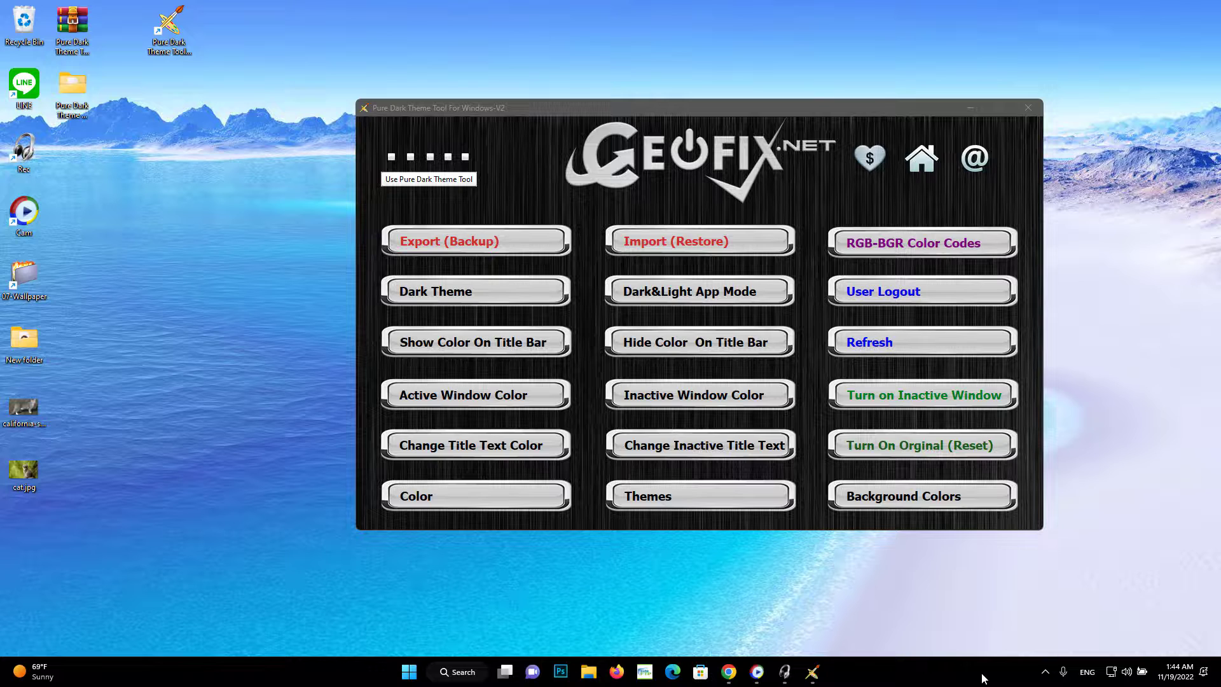
left_click(914, 345)
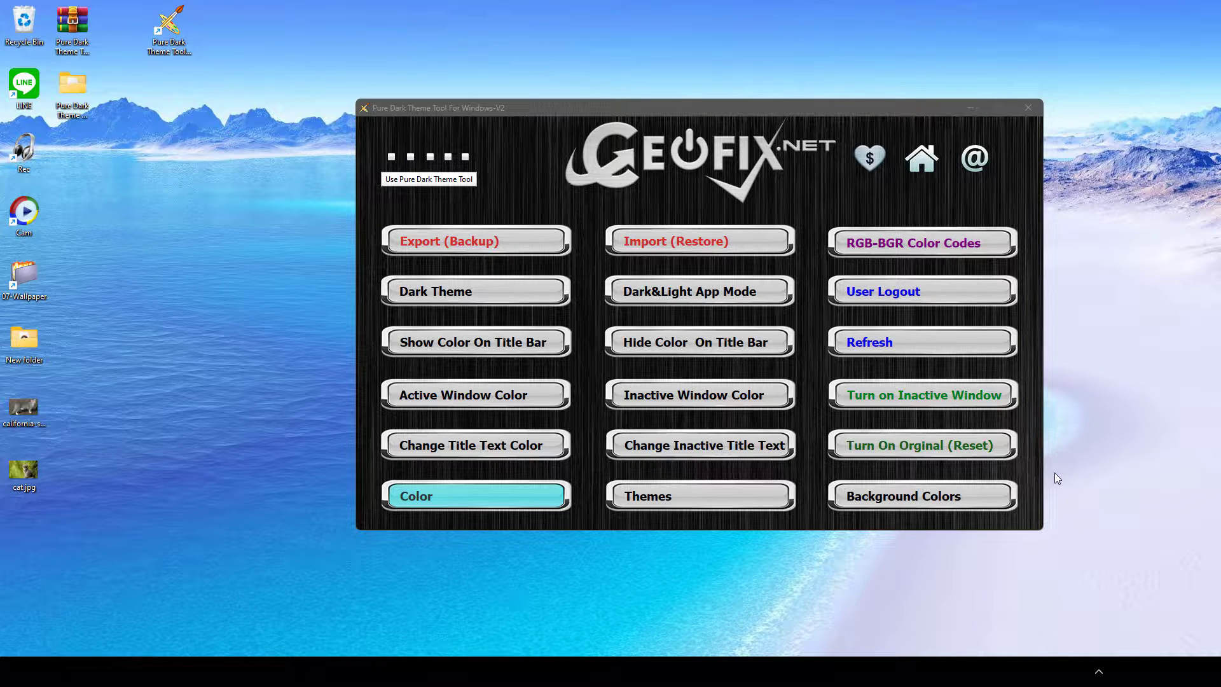
- Reset all theme settings to the original Windows defaults and log the user out to apply them
left_click(926, 445)
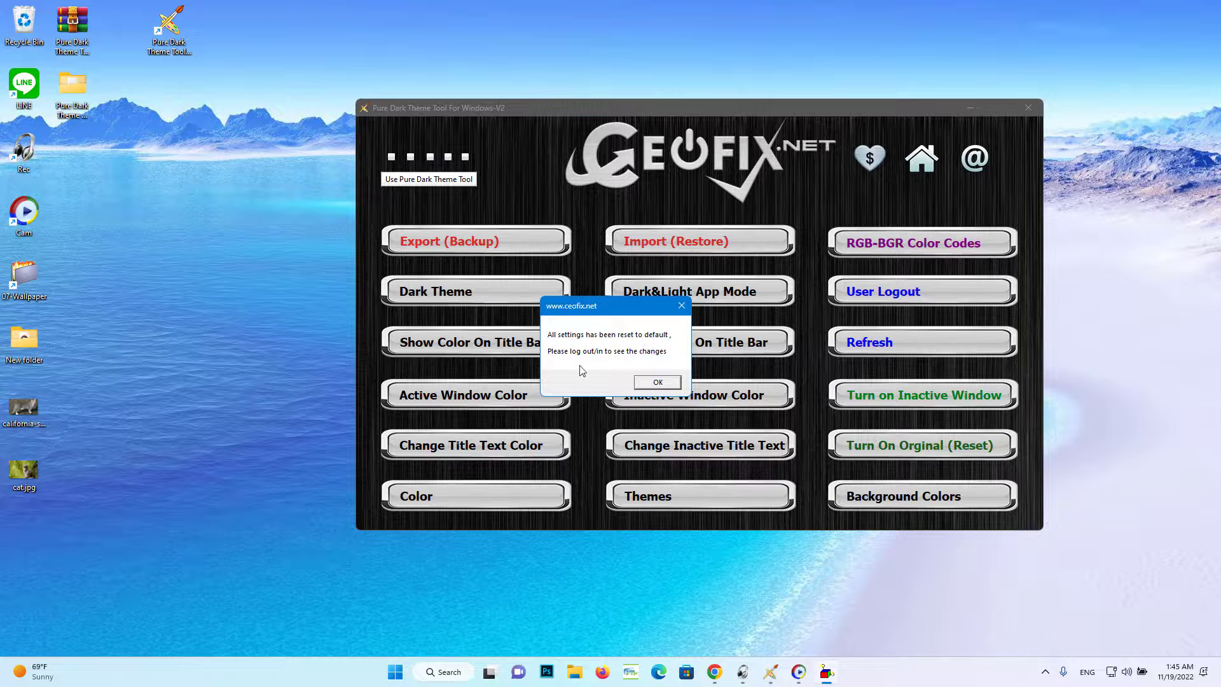
left_click(661, 382)
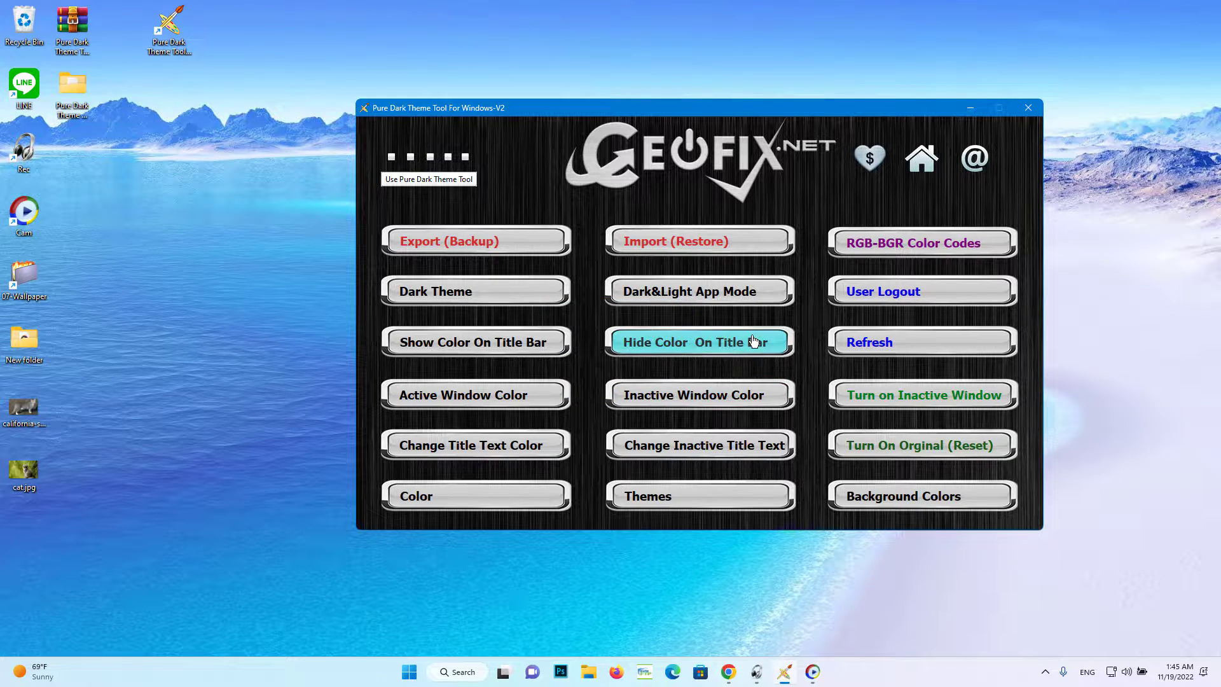
left_click(883, 291)
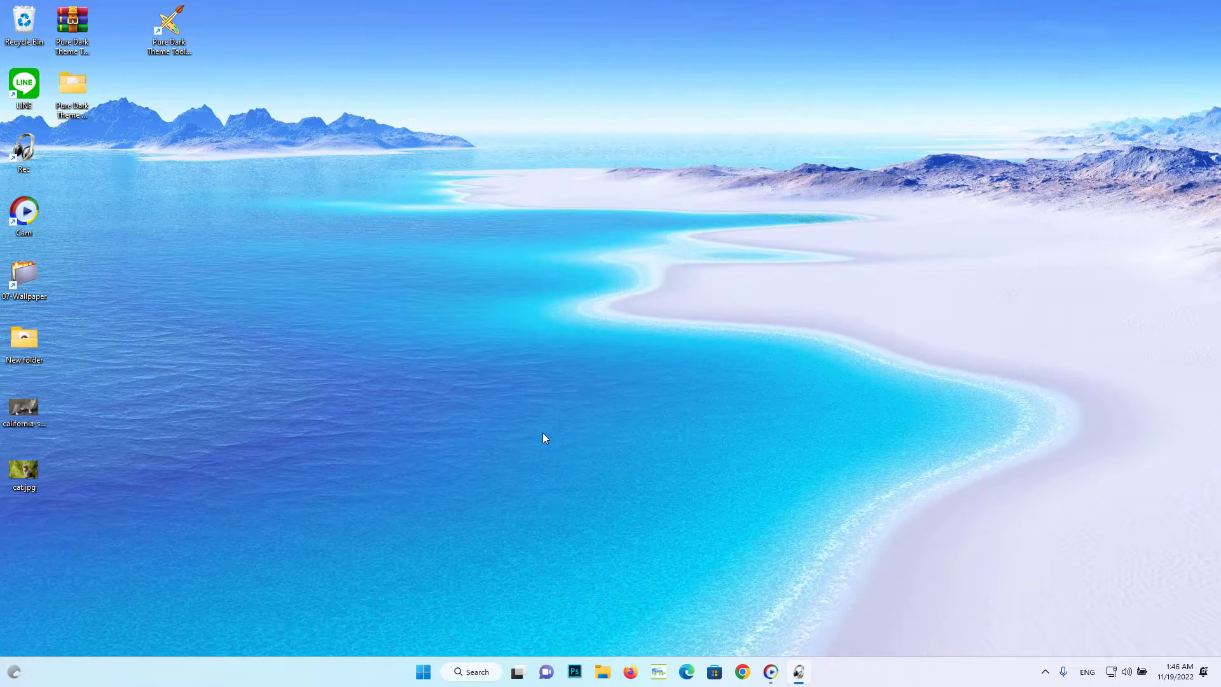
- Check the default theme colors on the Start menu and the notification center
left_click(423, 671)
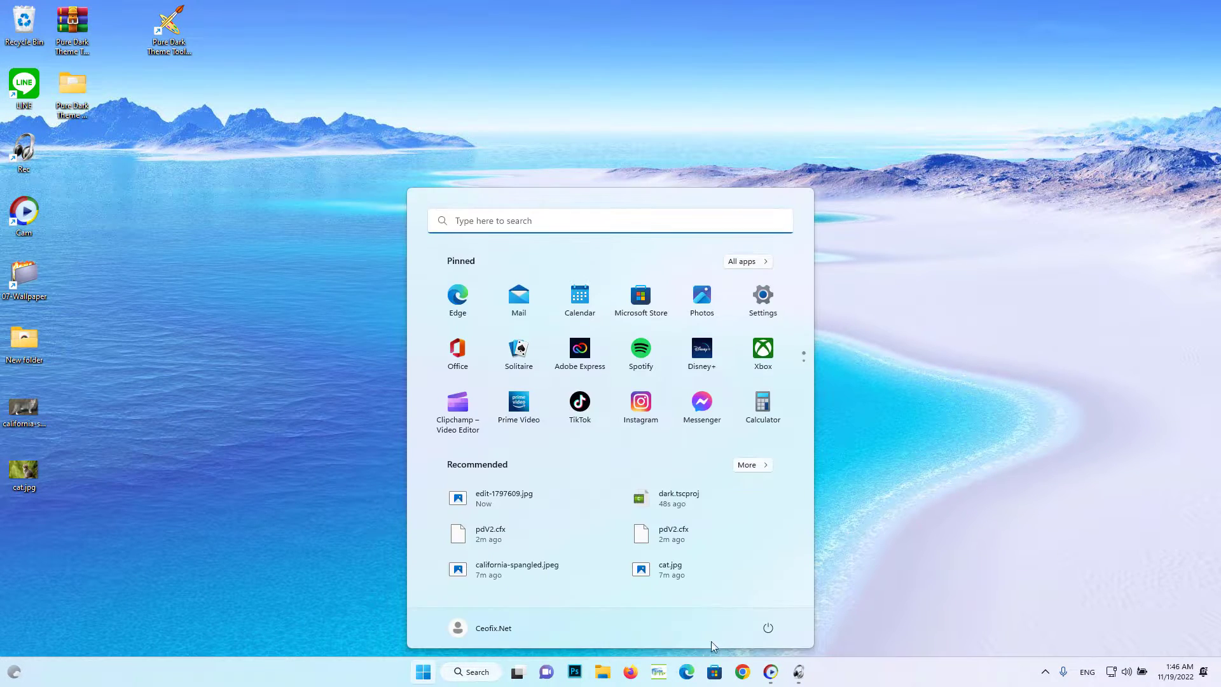
left_click(1194, 680)
left_click(927, 479)
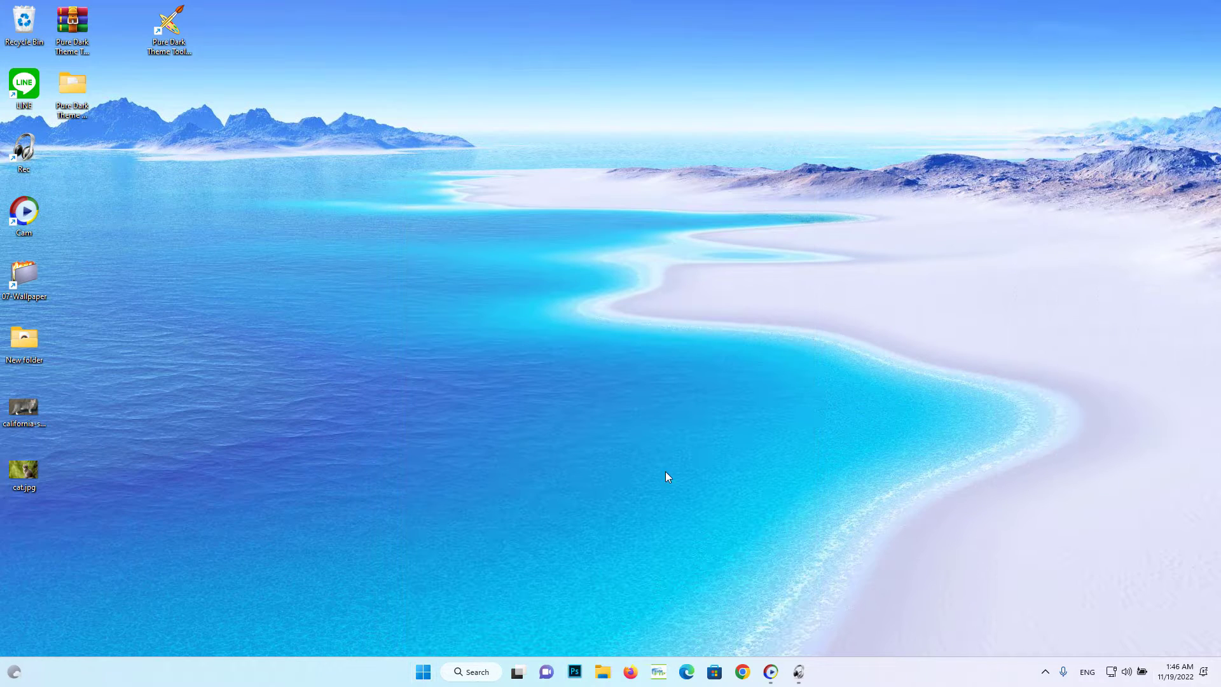
- Compare active and inactive title bars by opening california-spangled.jpeg and cat.jpg, and close both images
double_click(24, 407)
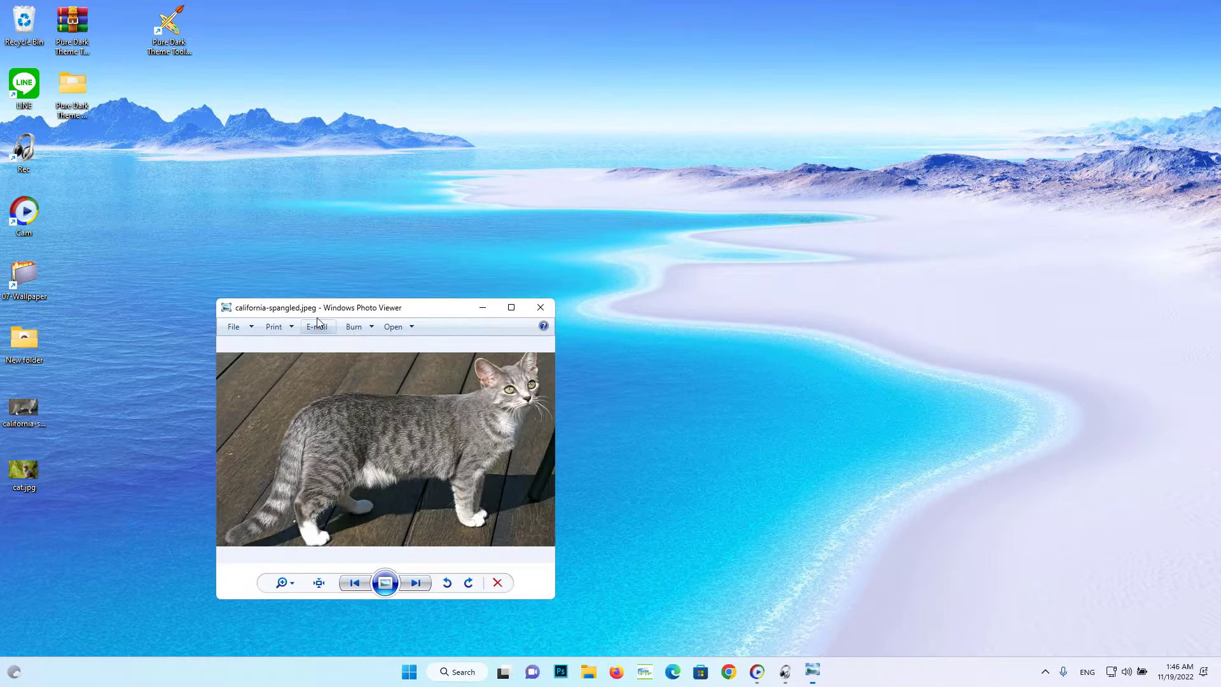
double_click(33, 474)
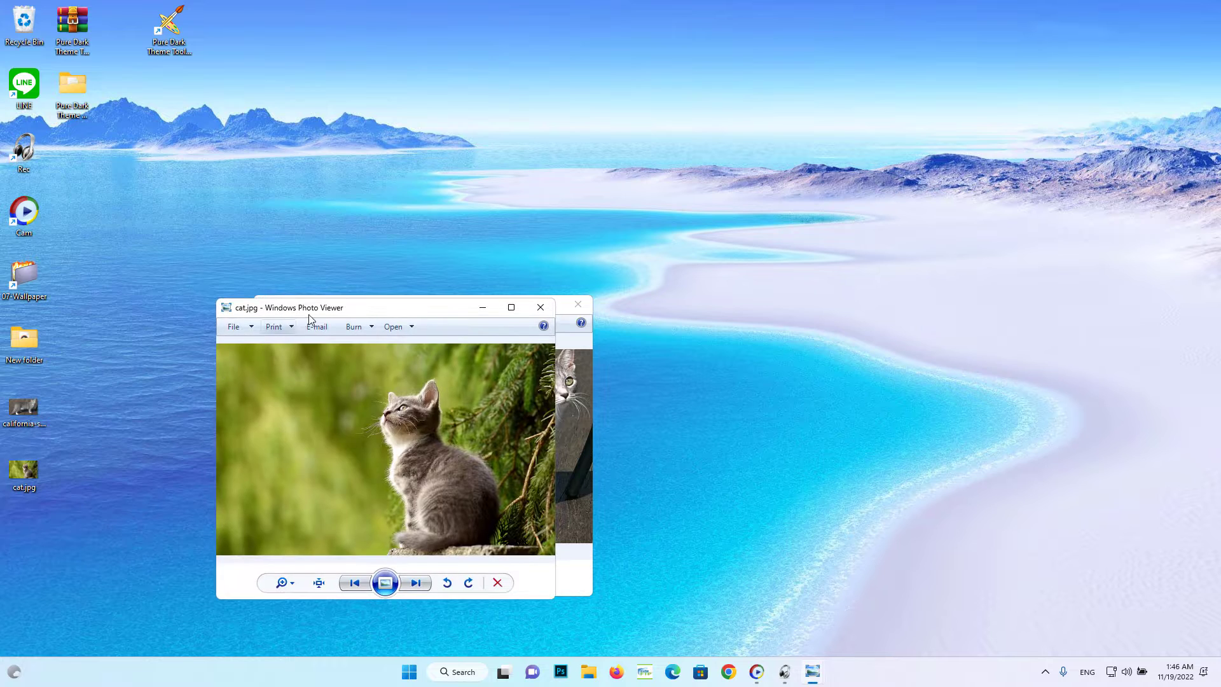
left_click(330, 308)
left_click(578, 304)
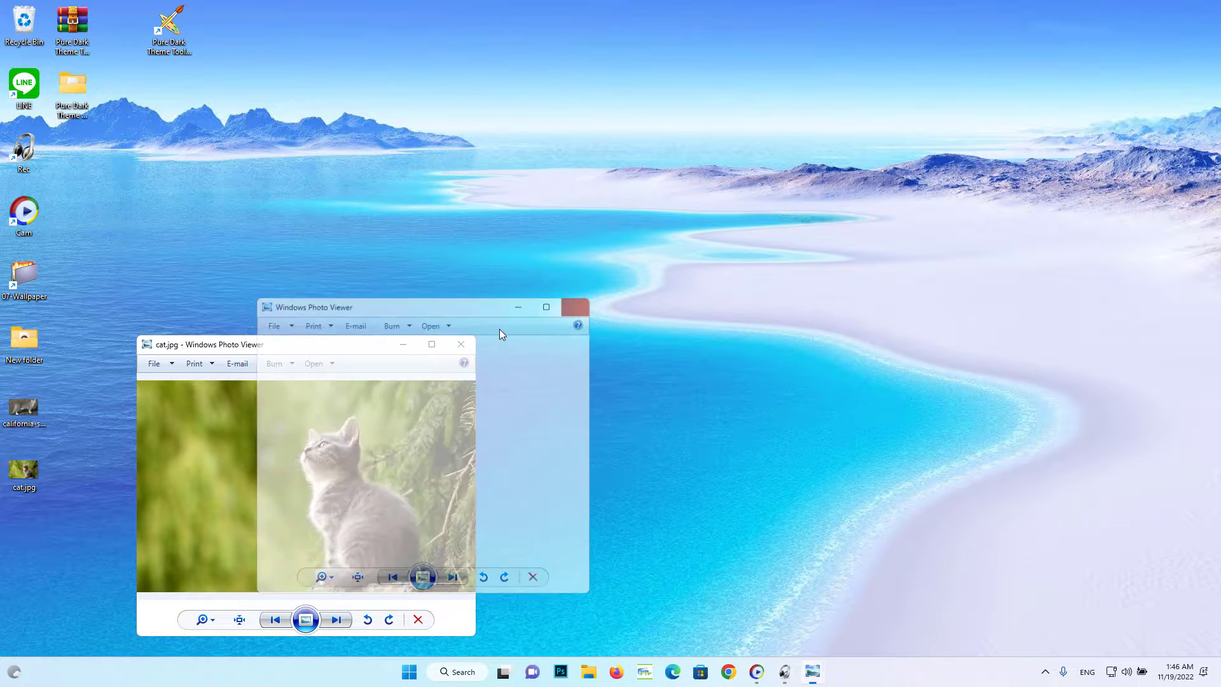
left_click(461, 344)
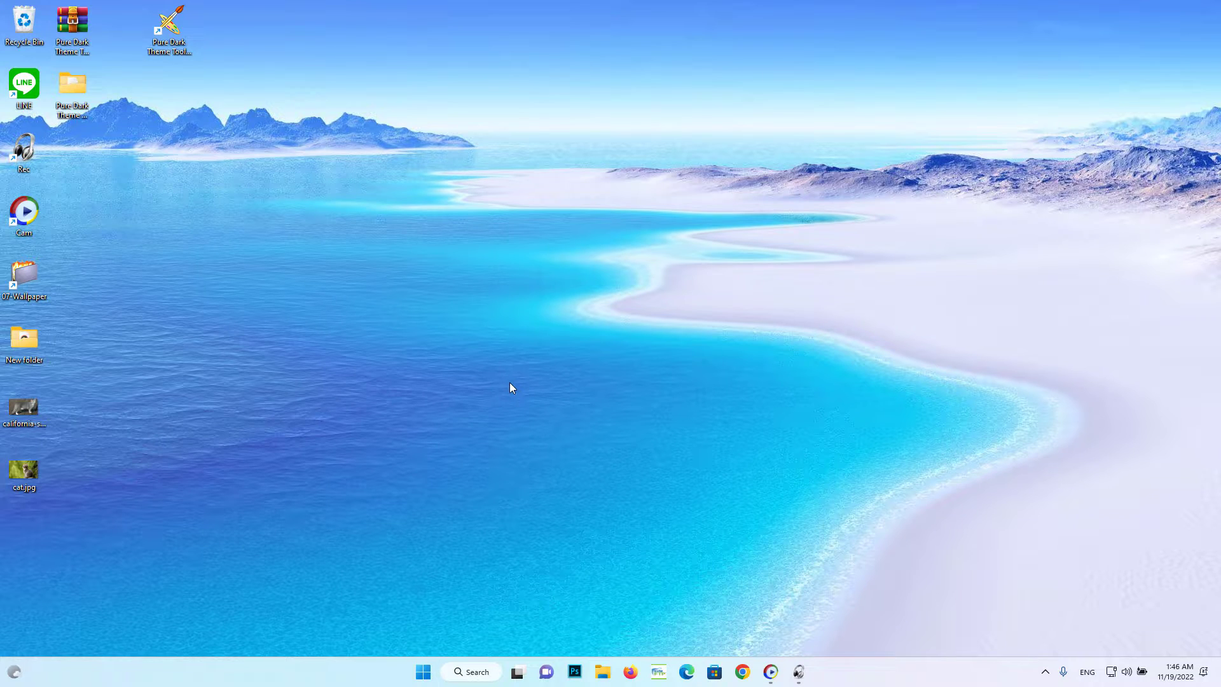
- Launch Pure Dark Theme Tool from its desktop shortcut and look through its RGB-BGR color codes web page
double_click(181, 50)
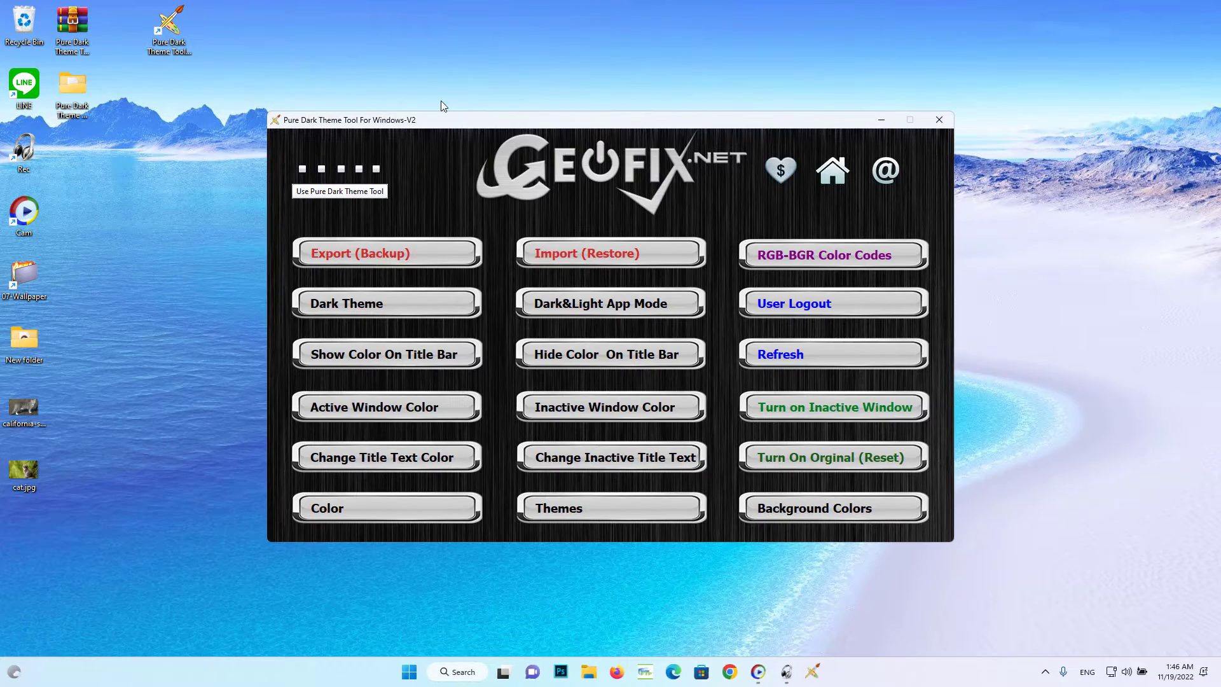
left_click(799, 261)
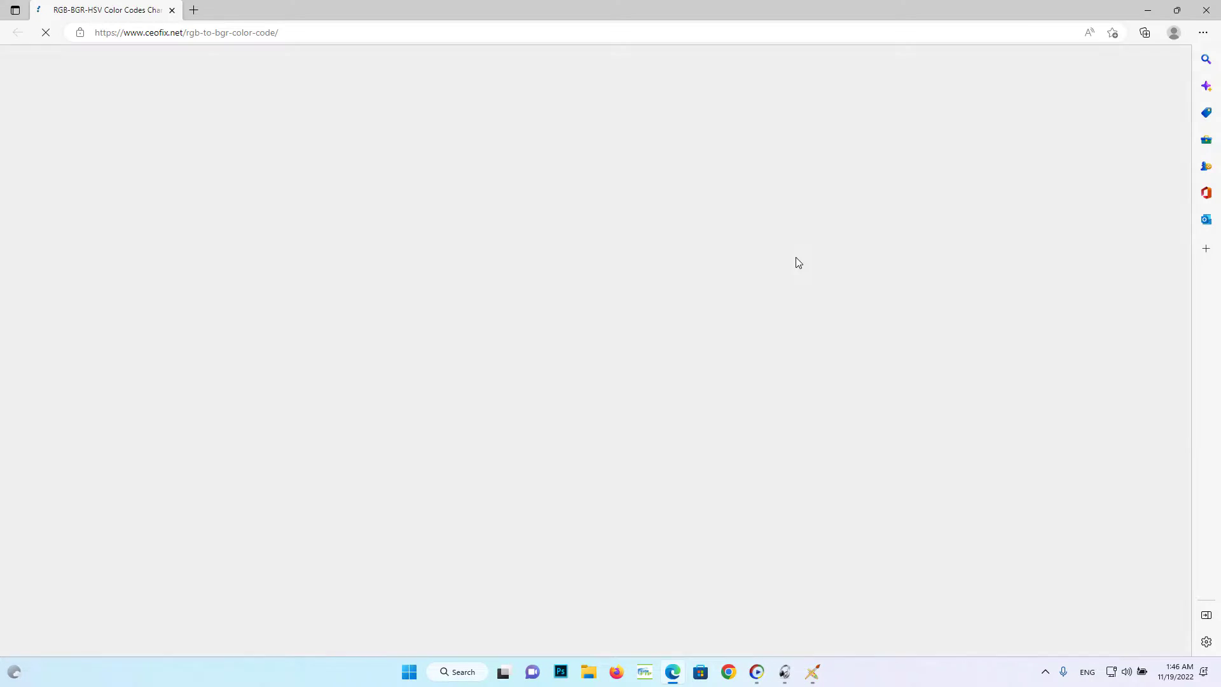
scroll(716, 424, "down", 10)
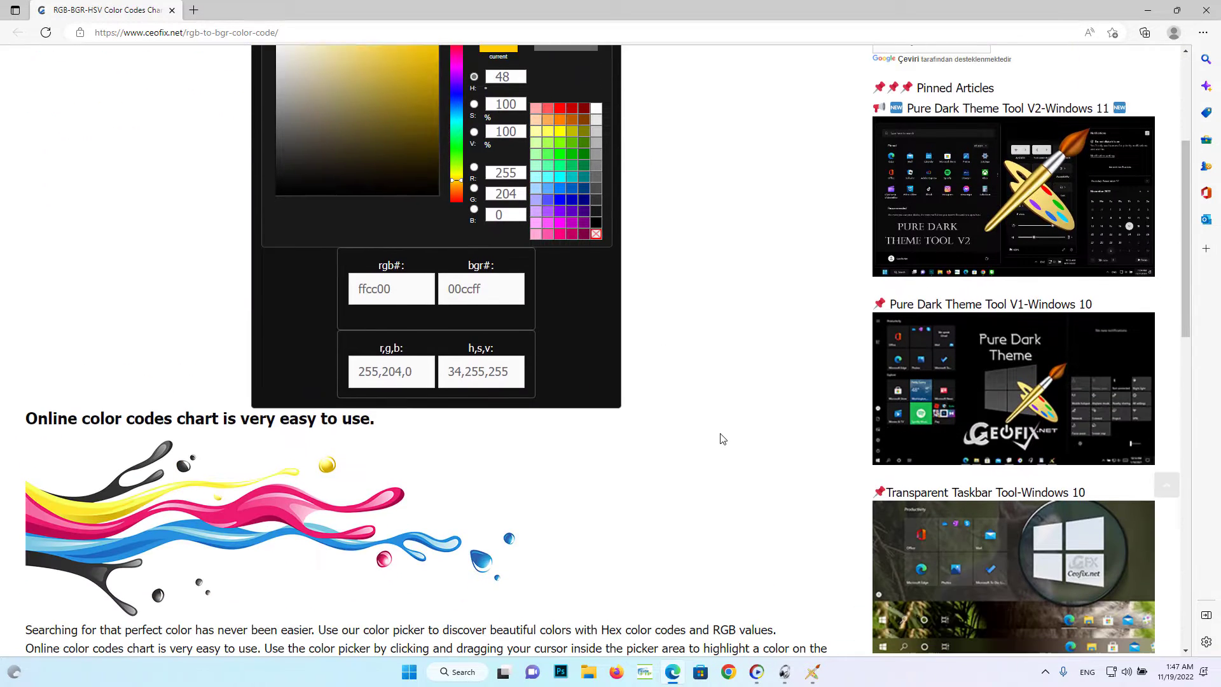
scroll(720, 437, "down", 5)
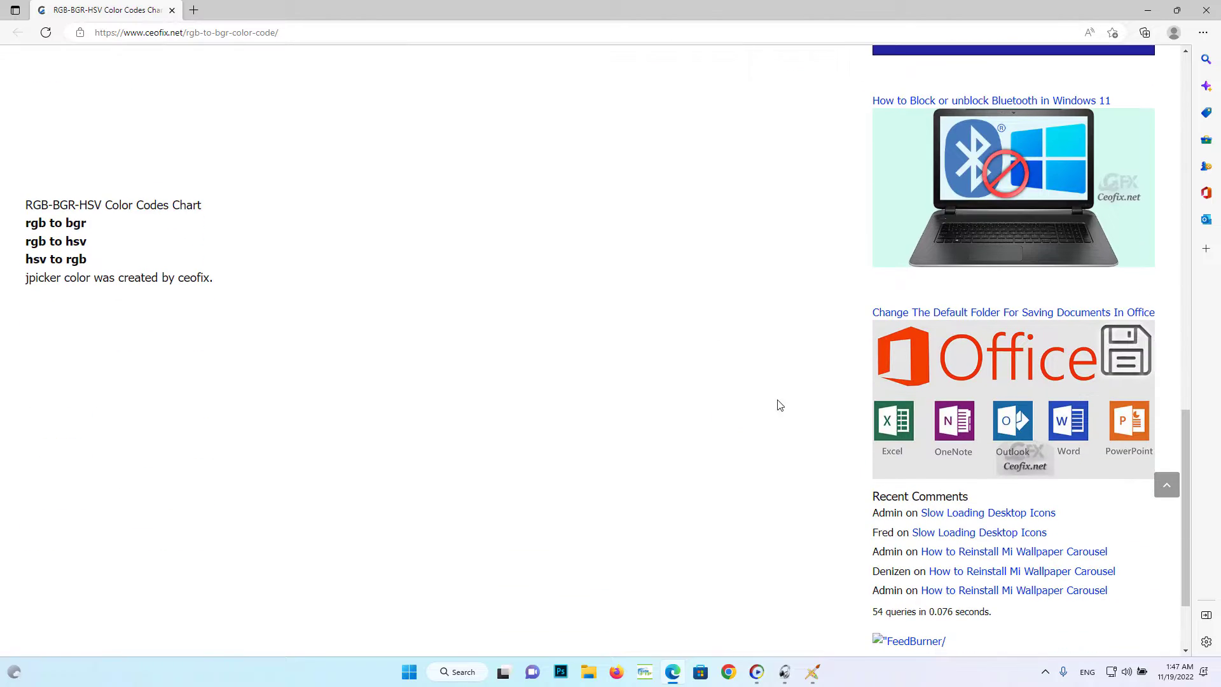
scroll(776, 385, "up", 8)
scroll(777, 384, "up", 6)
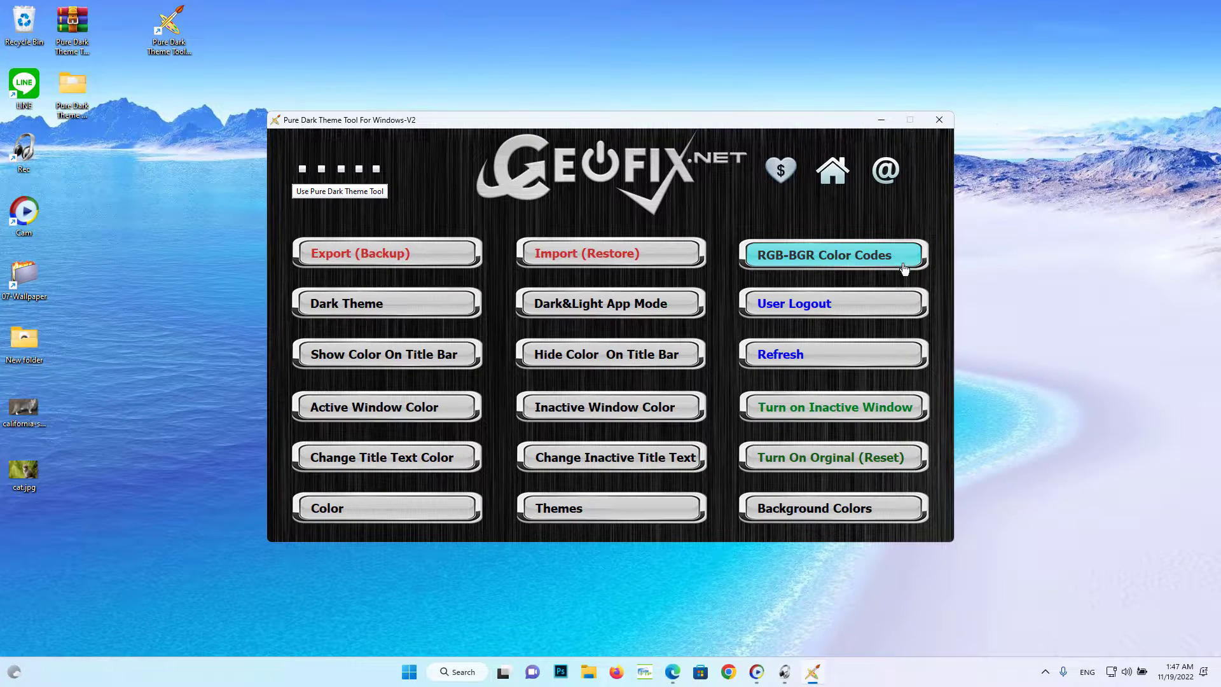
- Apply the black Dark Theme to the Start menu, taskbar, notification center, title bars and window borders
left_click(424, 311)
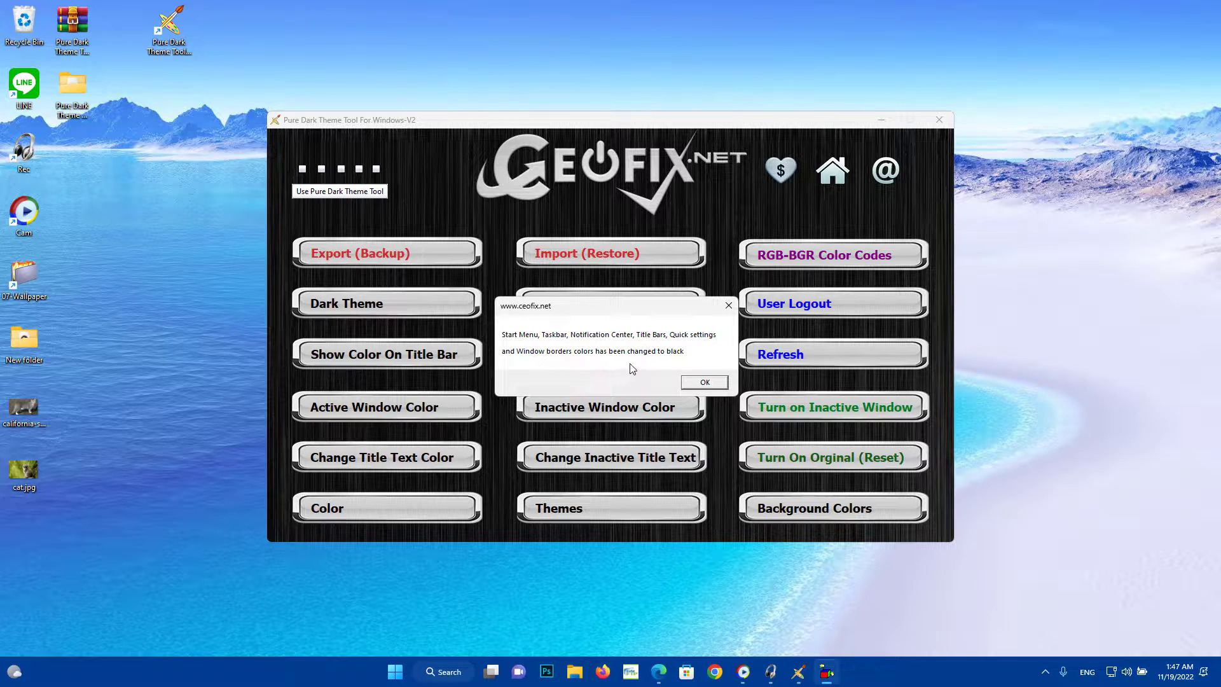
left_click(702, 382)
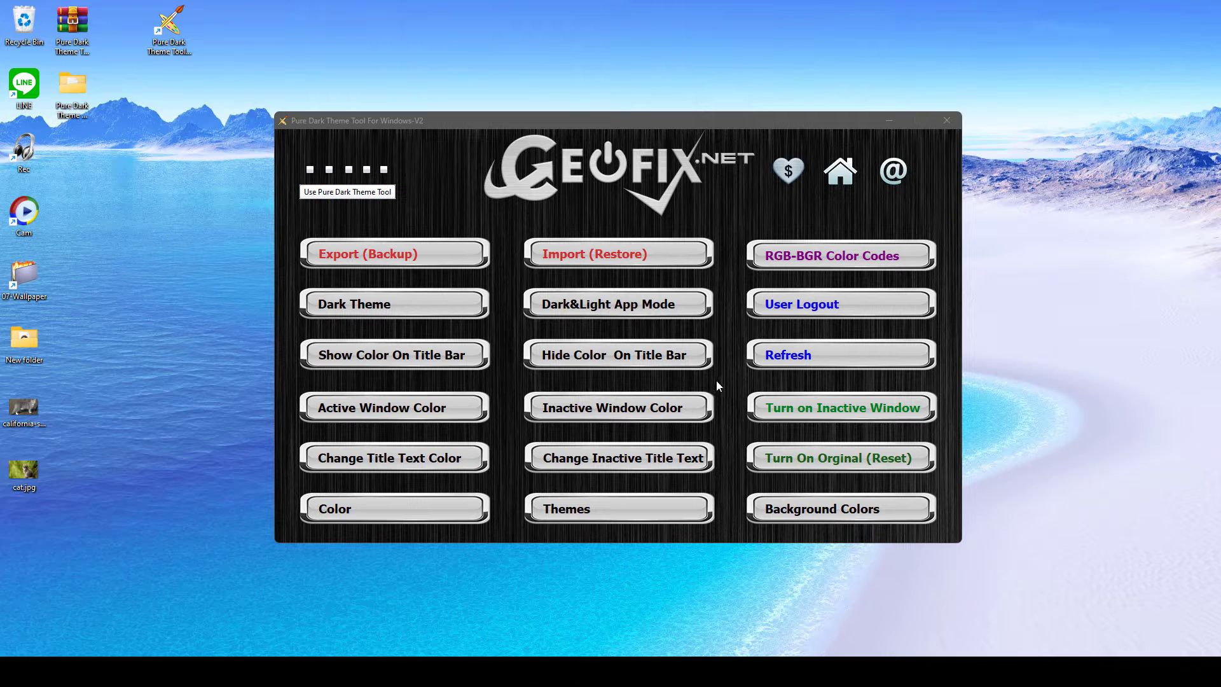
- Place a File Explorer window beside the theme tool and switch the app mode to Dark Theme
left_click(586, 676)
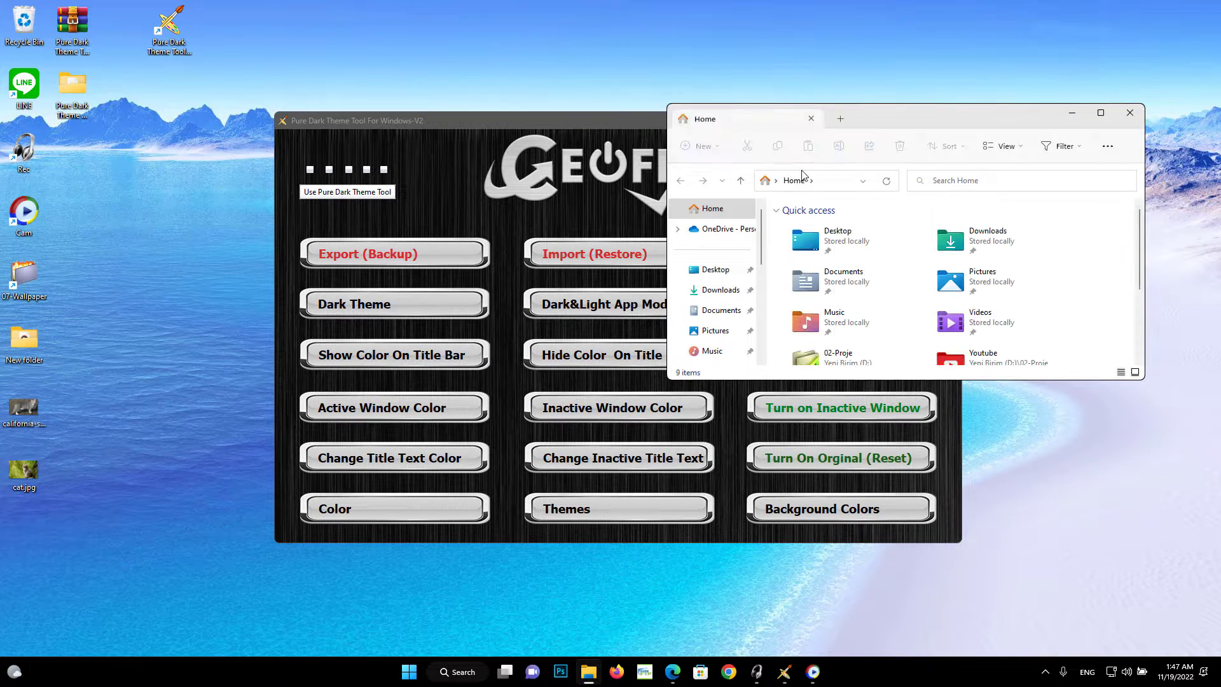
left_click_drag(876, 126, 990, 140)
left_click_drag(670, 122, 452, 138)
left_click_drag(991, 135, 974, 152)
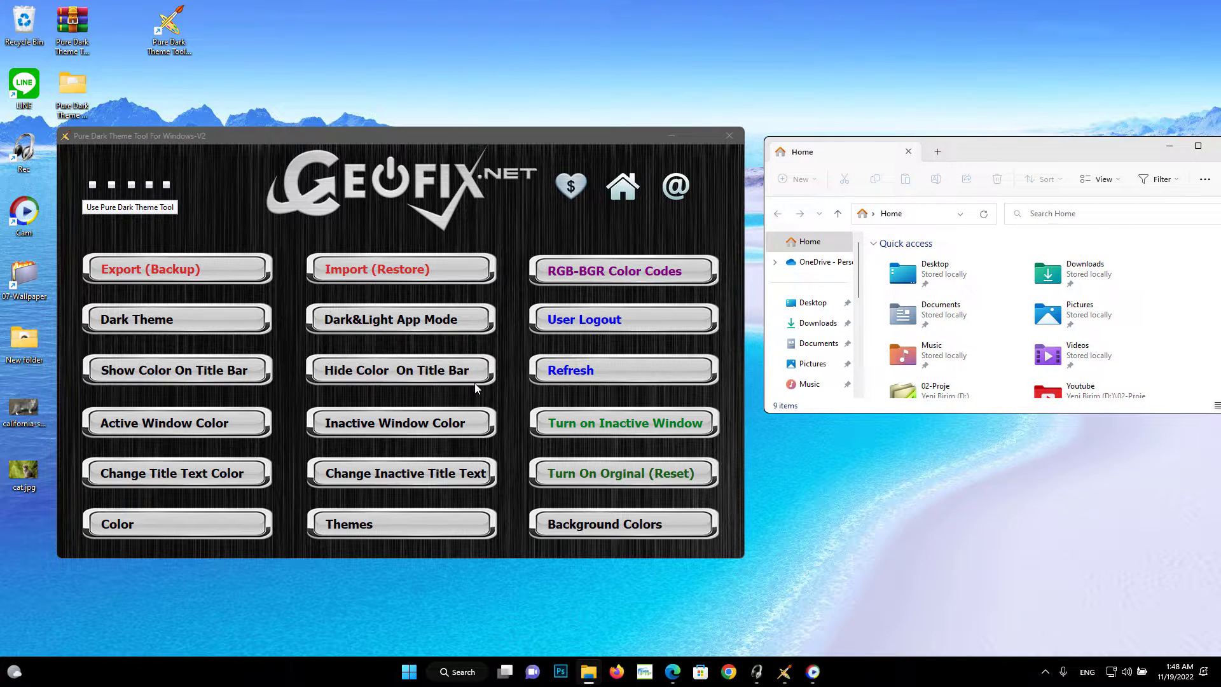
left_click(381, 324)
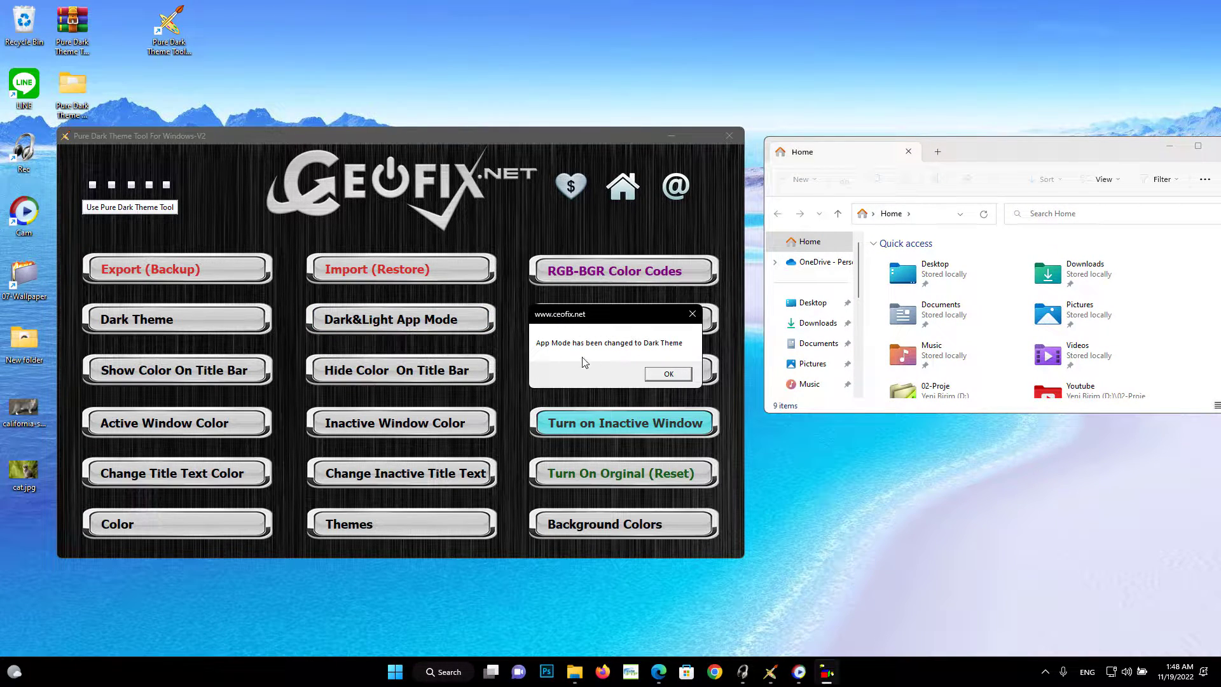
left_click(662, 373)
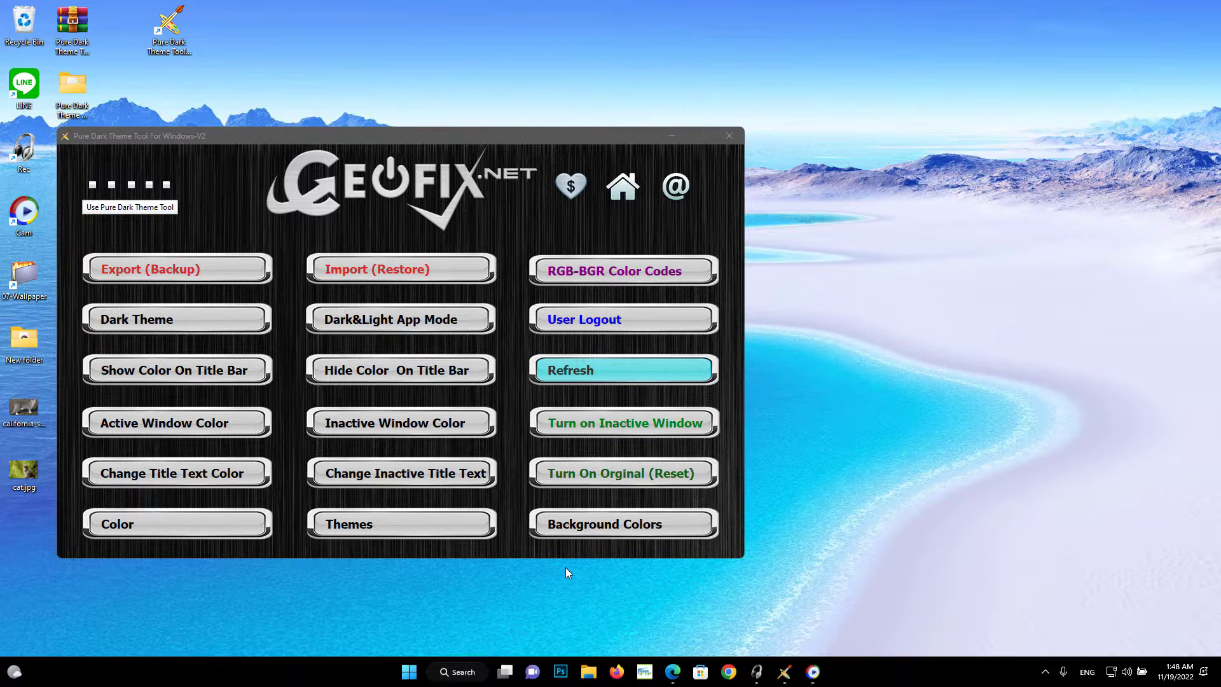
- Open File Explorer and Settings to check the dark app mode, and close both windows
left_click(584, 677)
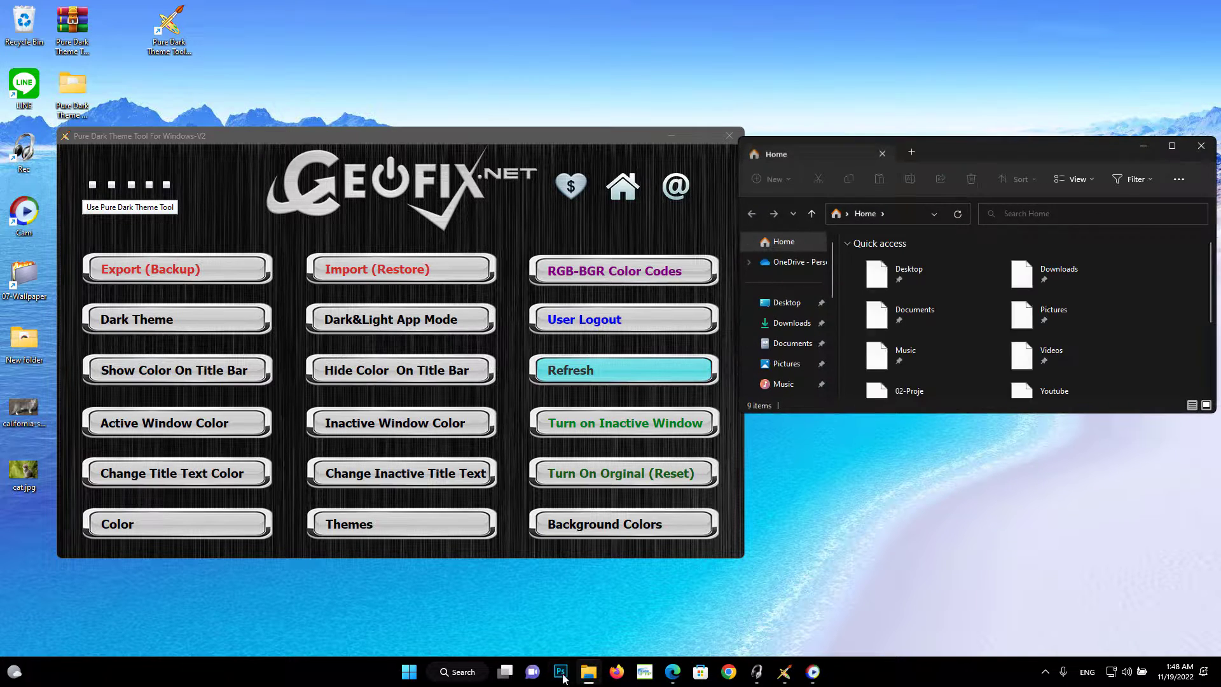
left_click(412, 668)
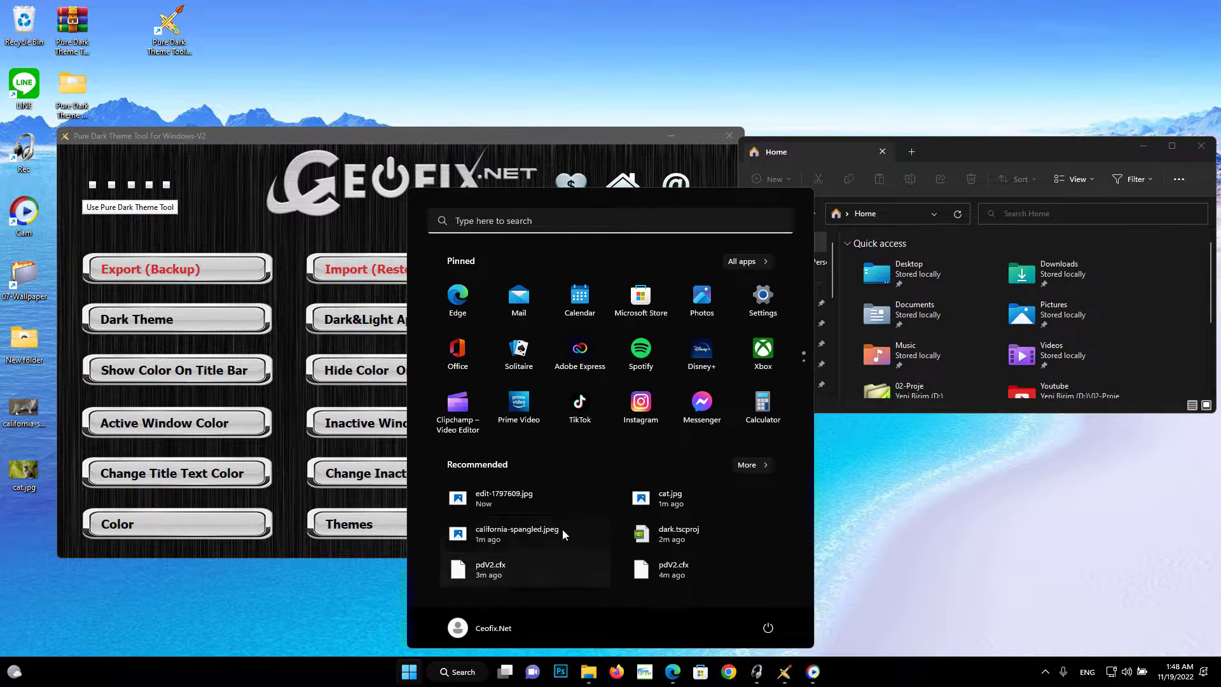
left_click(762, 299)
left_click_drag(695, 128, 1054, 299)
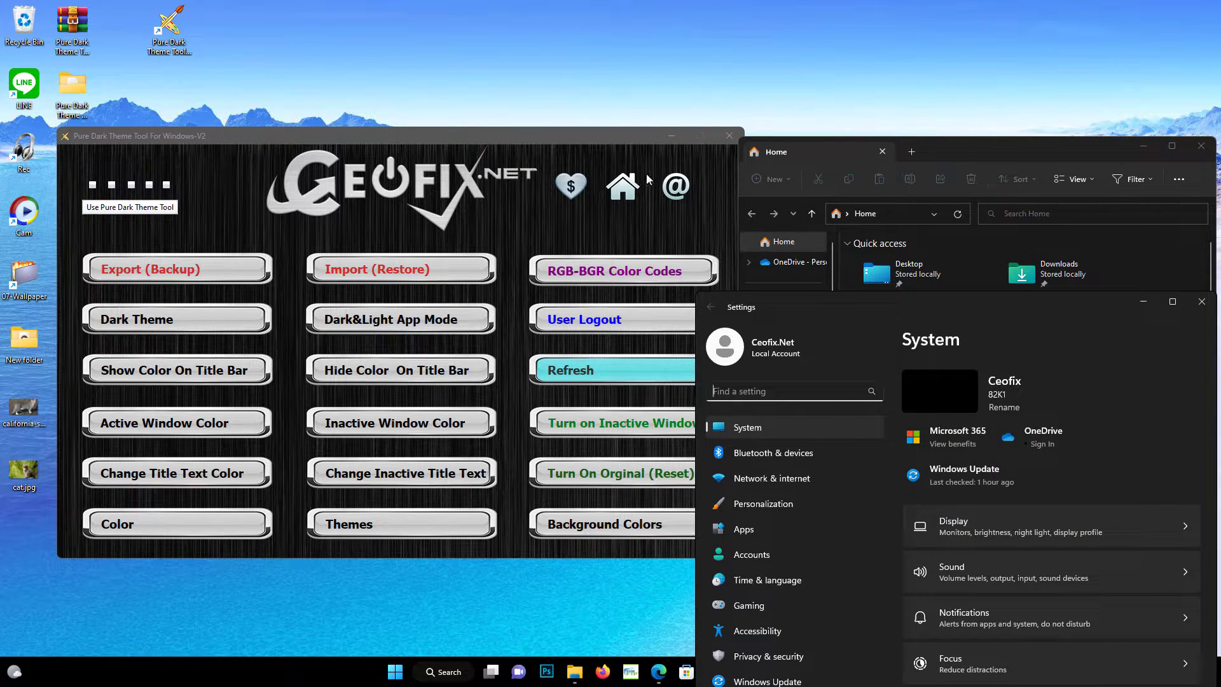
left_click(1193, 306)
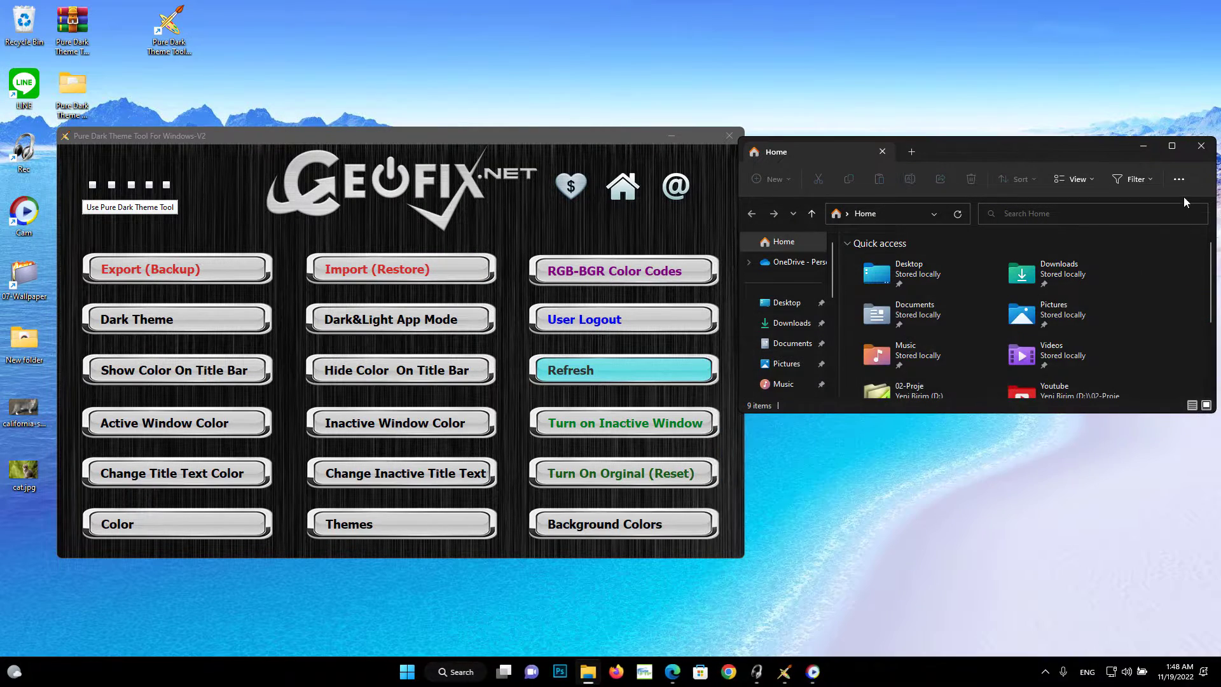
left_click(1201, 148)
- Switch the app mode to Light Theme and open Settings and File Explorer to check it
left_click(411, 320)
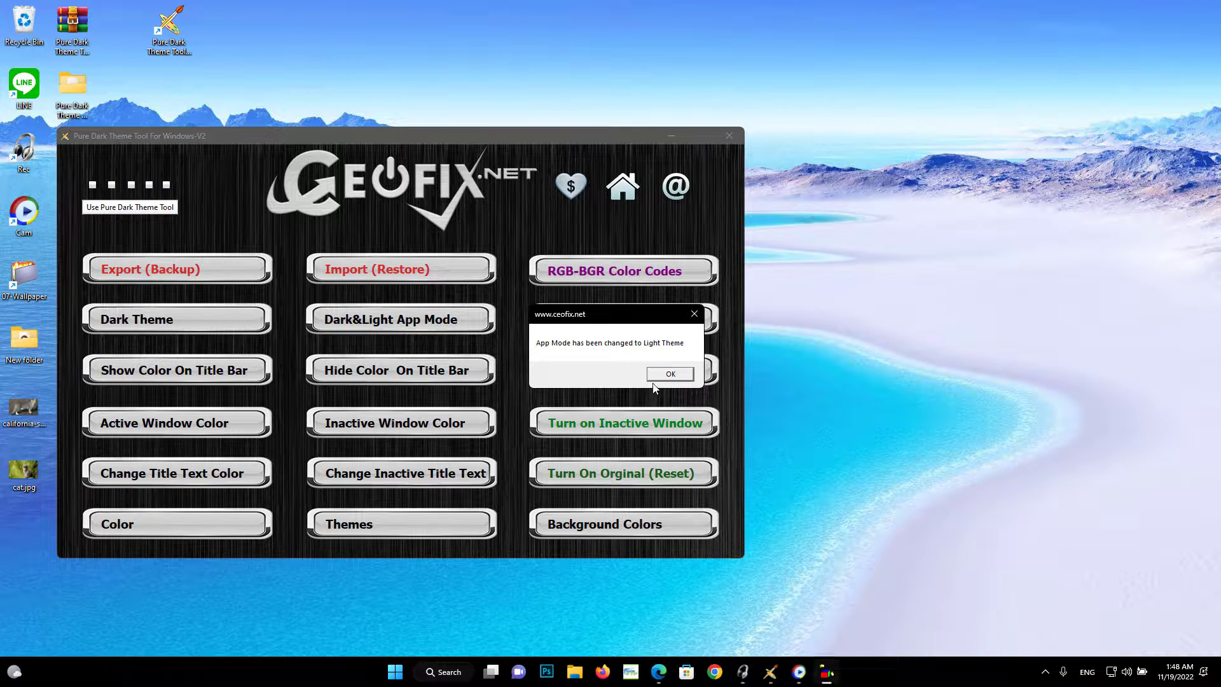
left_click(670, 374)
left_click(409, 671)
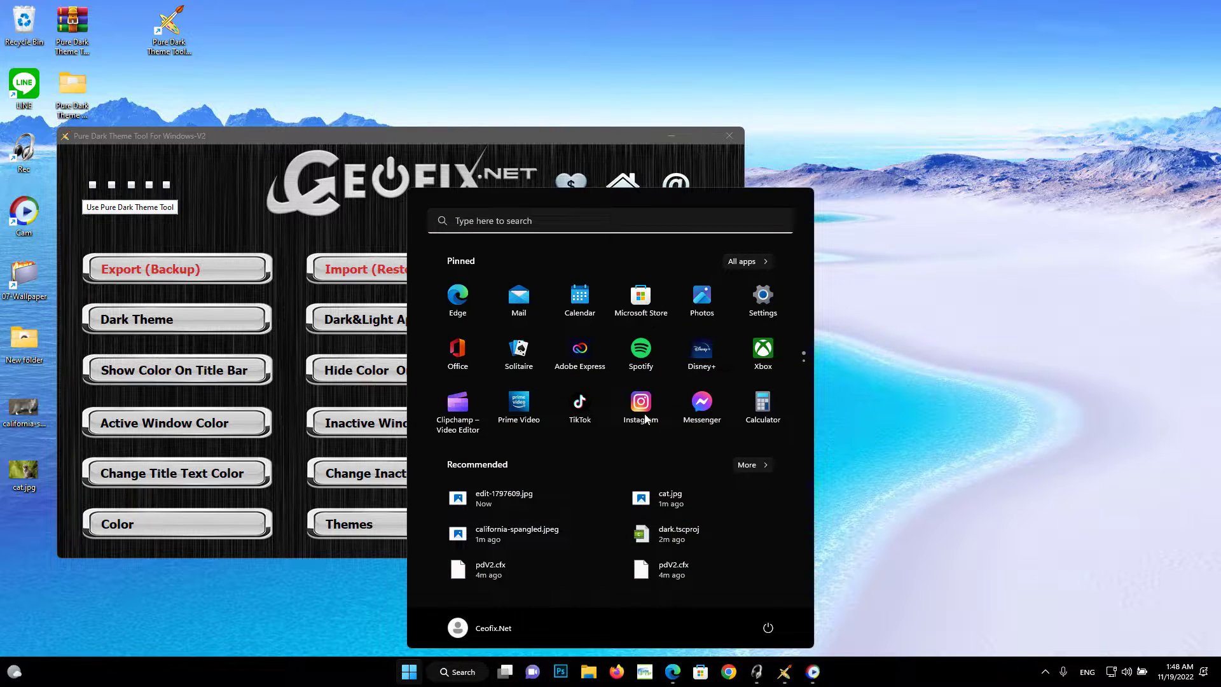
left_click(763, 296)
left_click(575, 674)
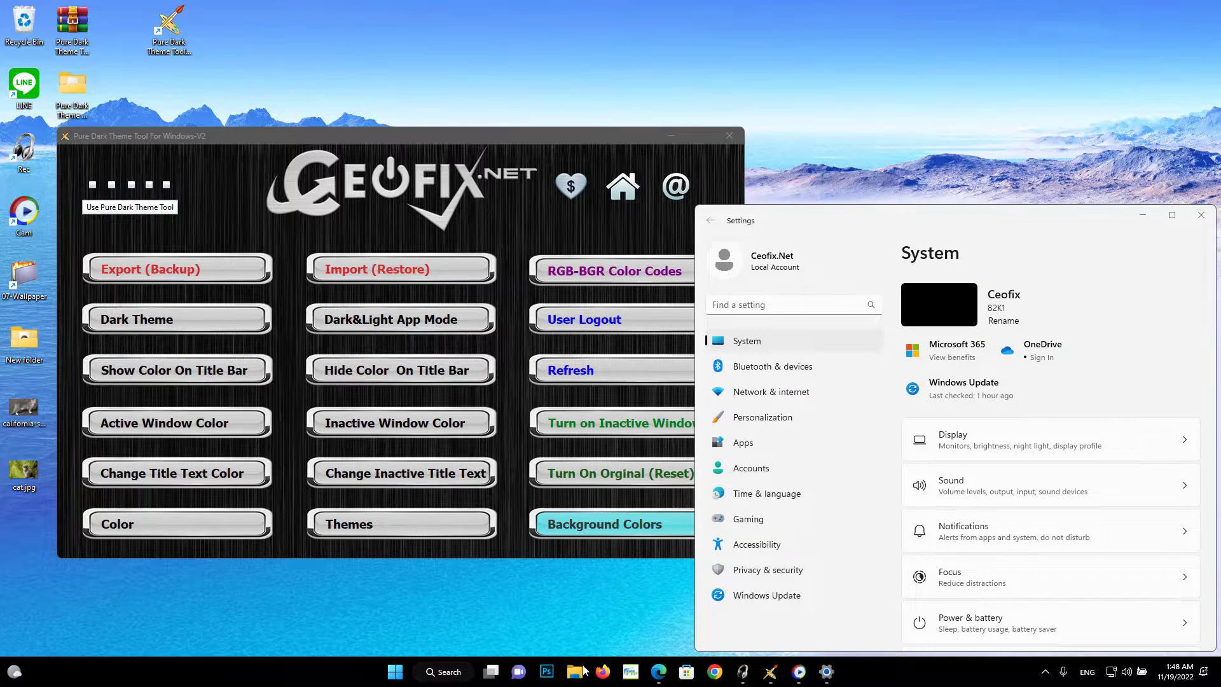
- Switch the app mode back to Dark Theme and close the File Explorer and Settings windows
left_click(392, 325)
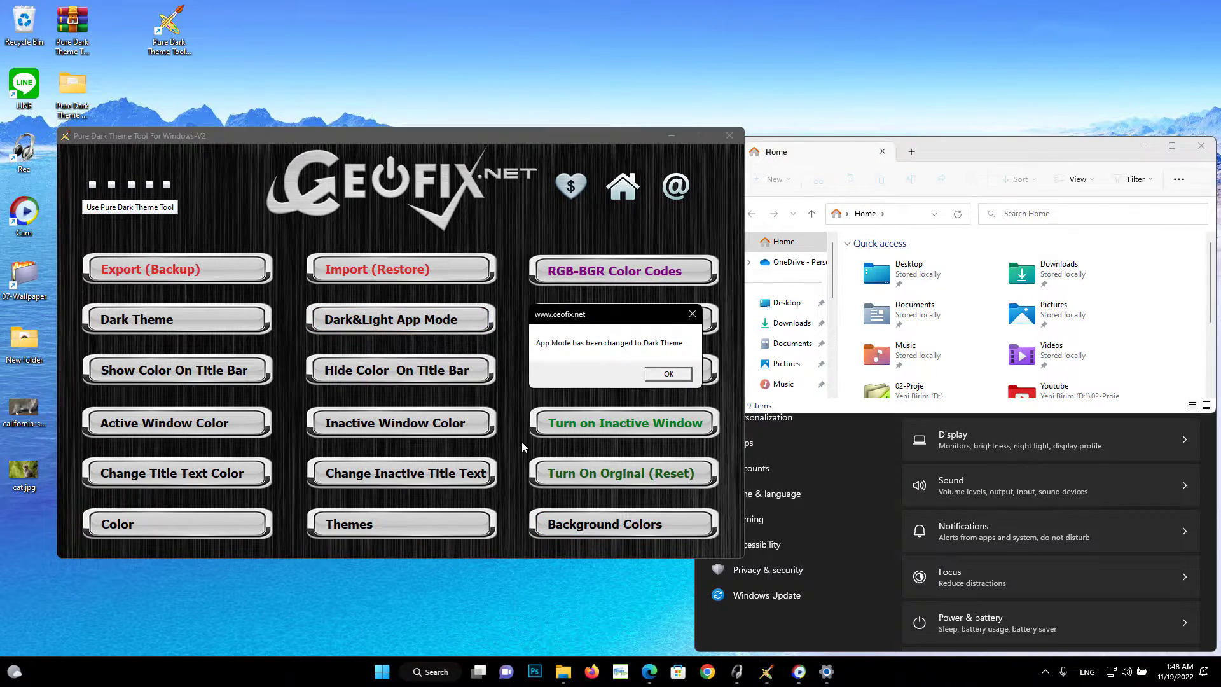
left_click(665, 375)
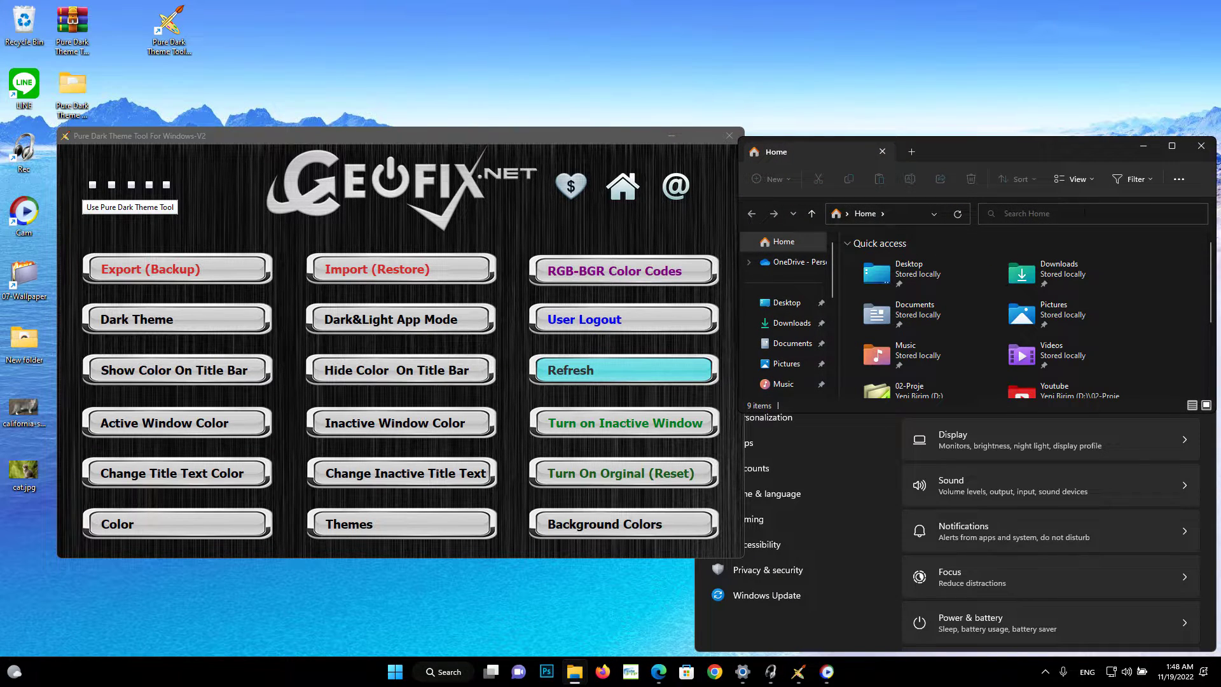
left_click(1212, 149)
left_click(1206, 216)
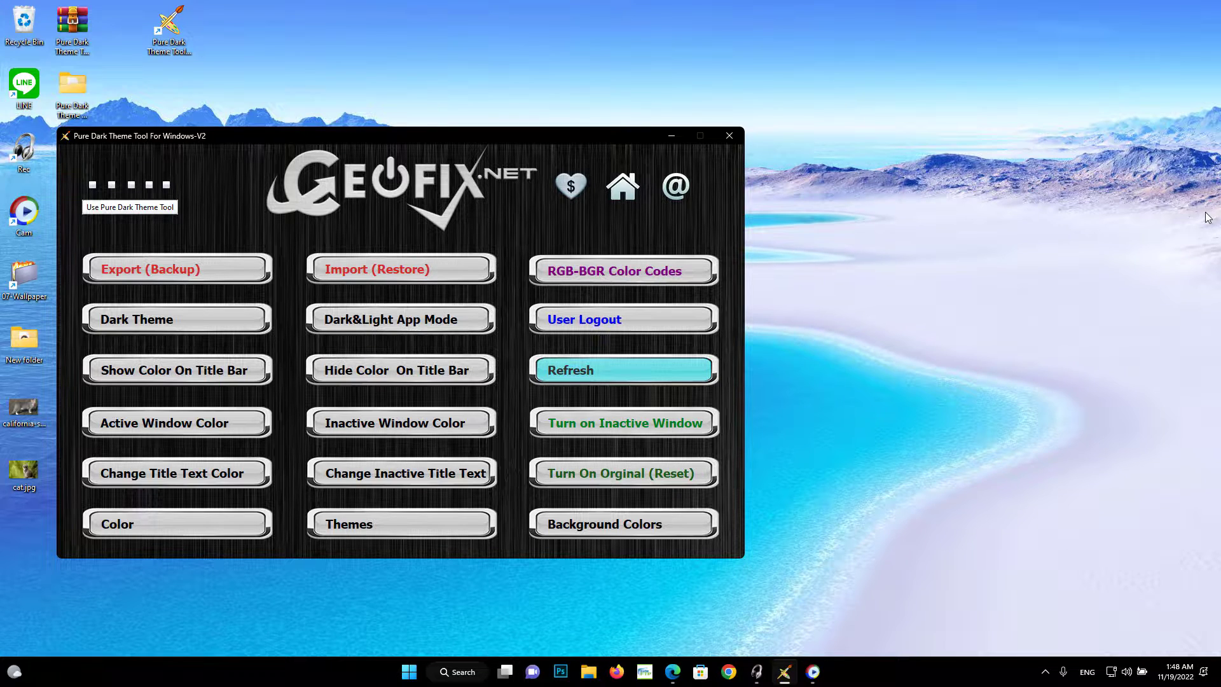
- Move the theme tool window aside, open california-spangled.jpeg to examine its title bar color, and close the image
left_click_drag(527, 135, 937, 113)
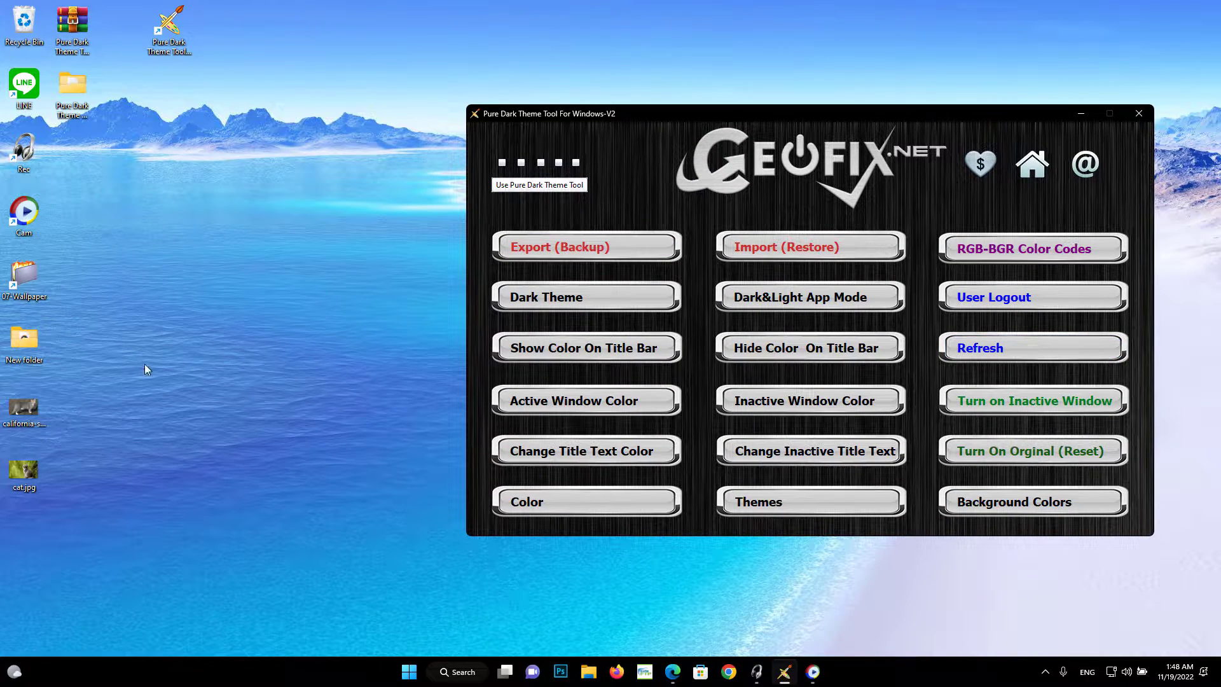
left_click(22, 410)
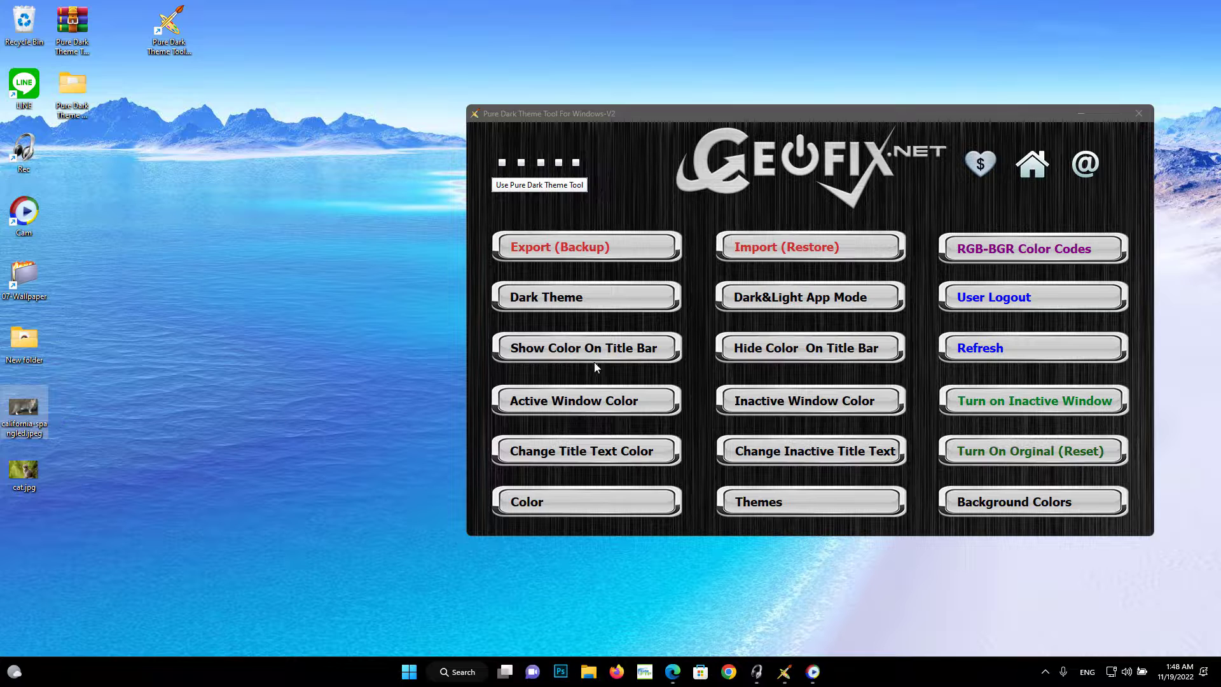
double_click(22, 410)
left_click_drag(324, 356, 271, 313)
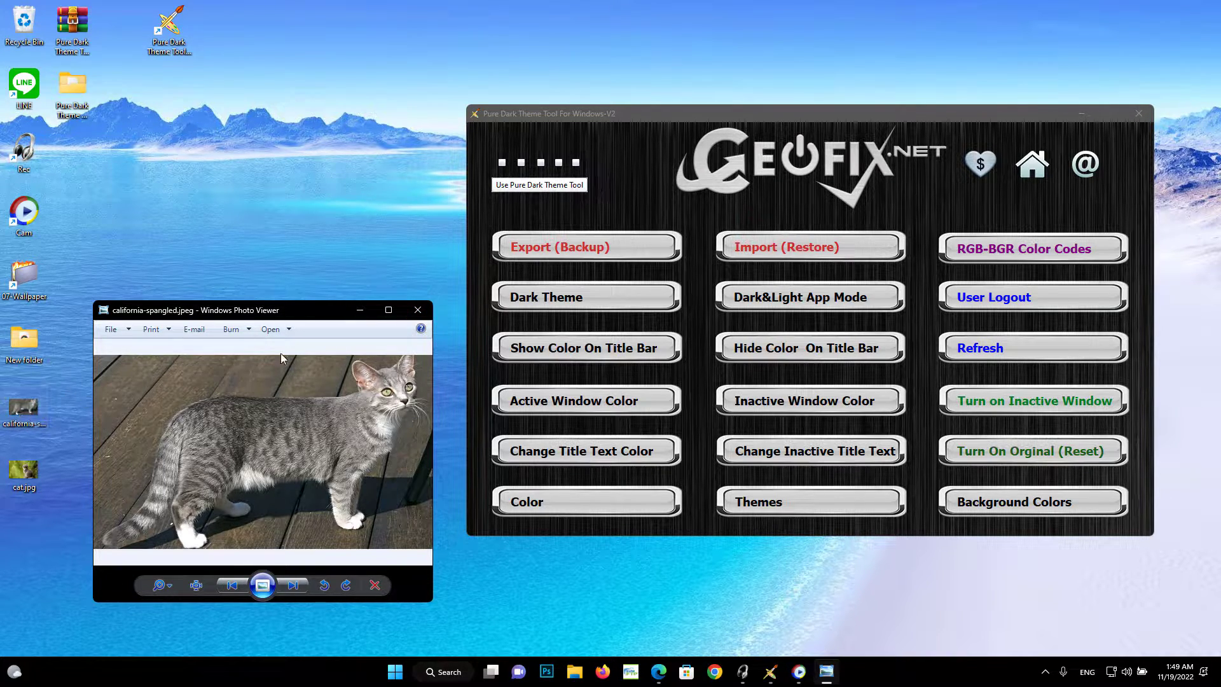
left_click(426, 317)
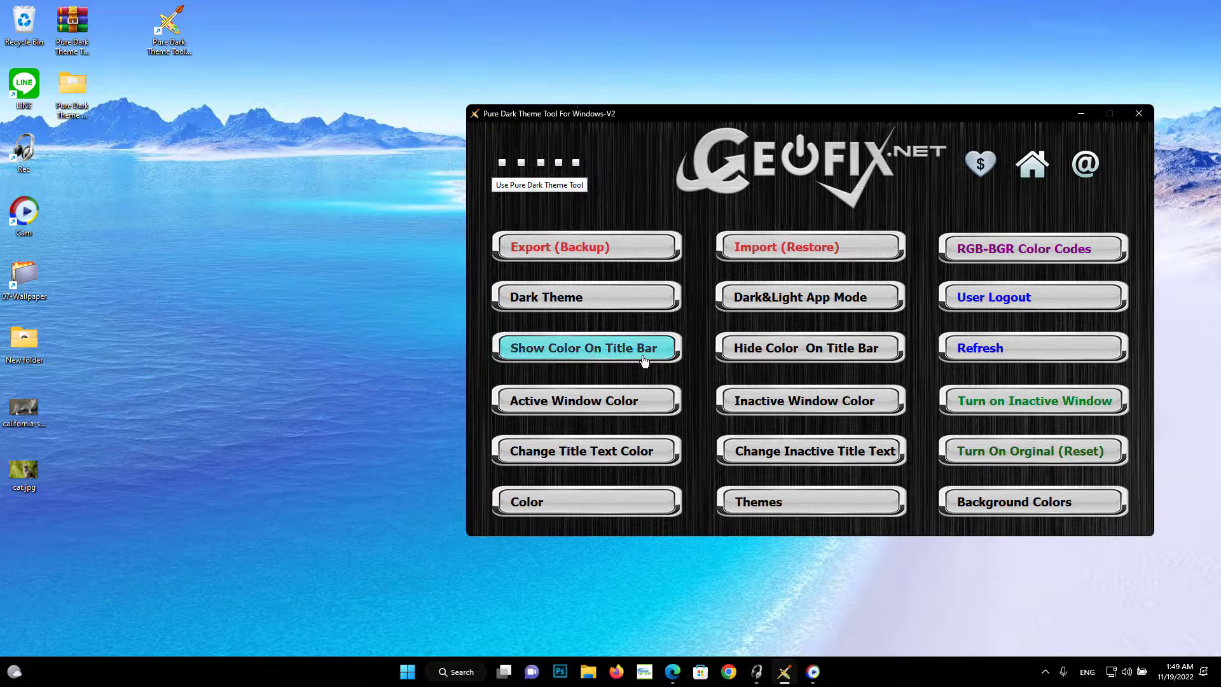
- Hide the color on title bars, refresh the desktop, and check the effect on the california-spangled.jpeg window
left_click(771, 360)
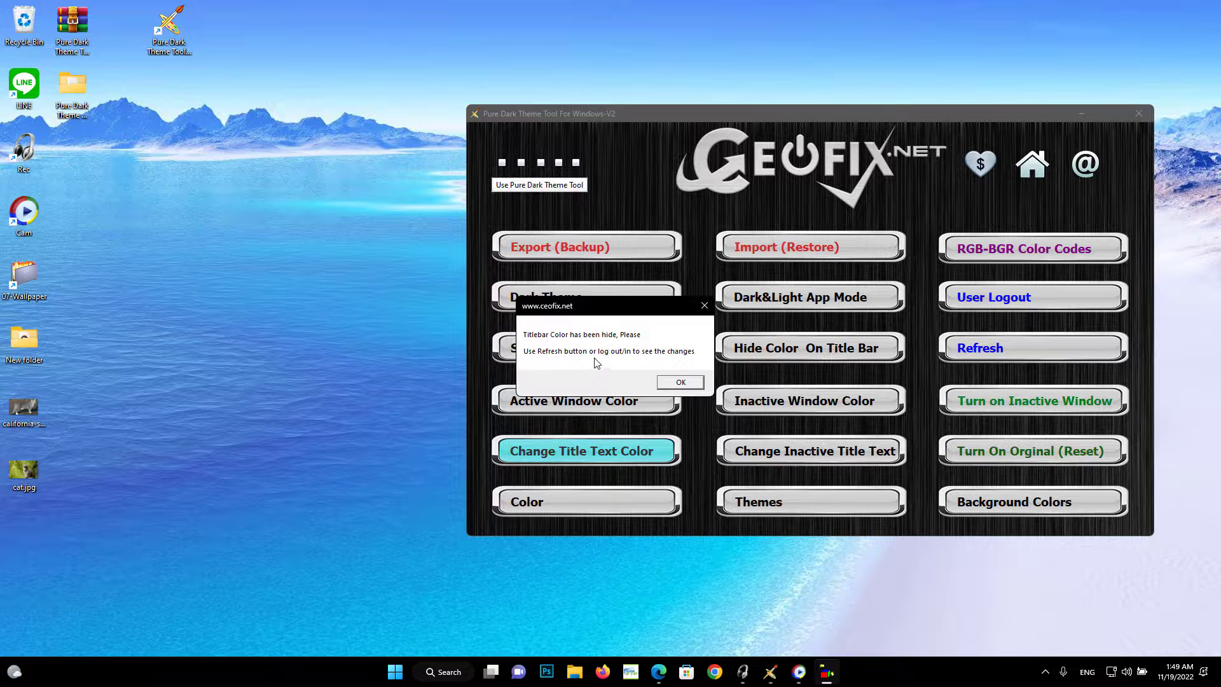
left_click(678, 382)
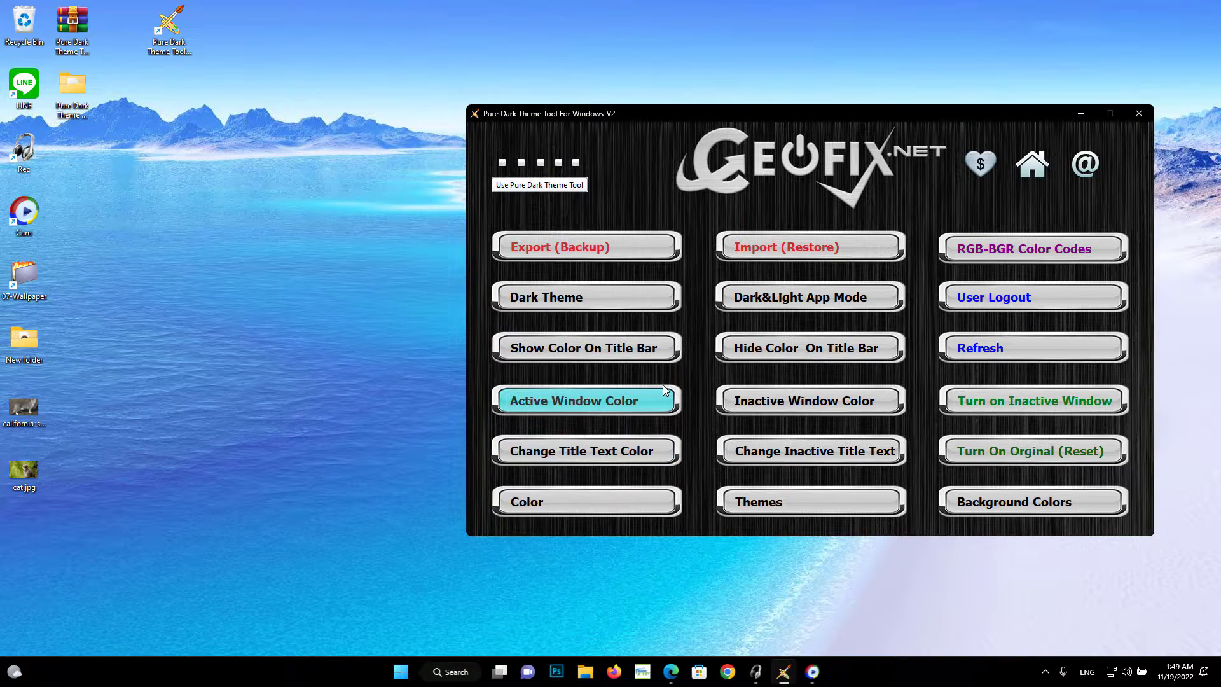
left_click(976, 353)
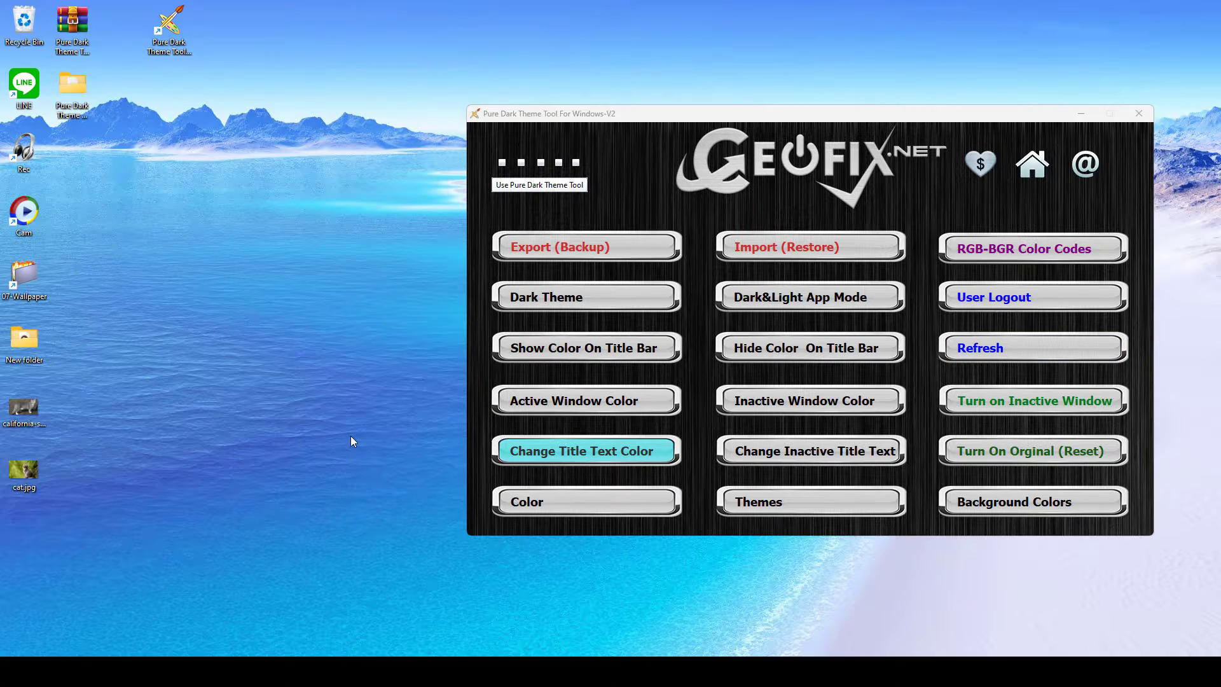
double_click(32, 409)
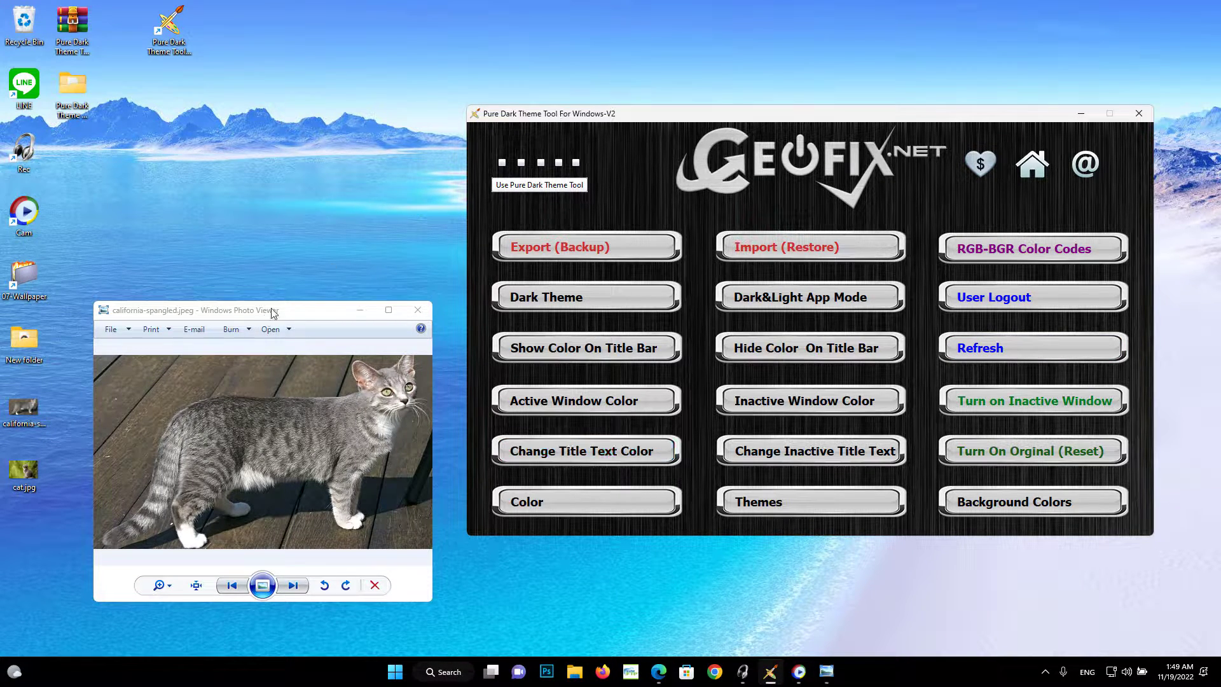
left_click(422, 312)
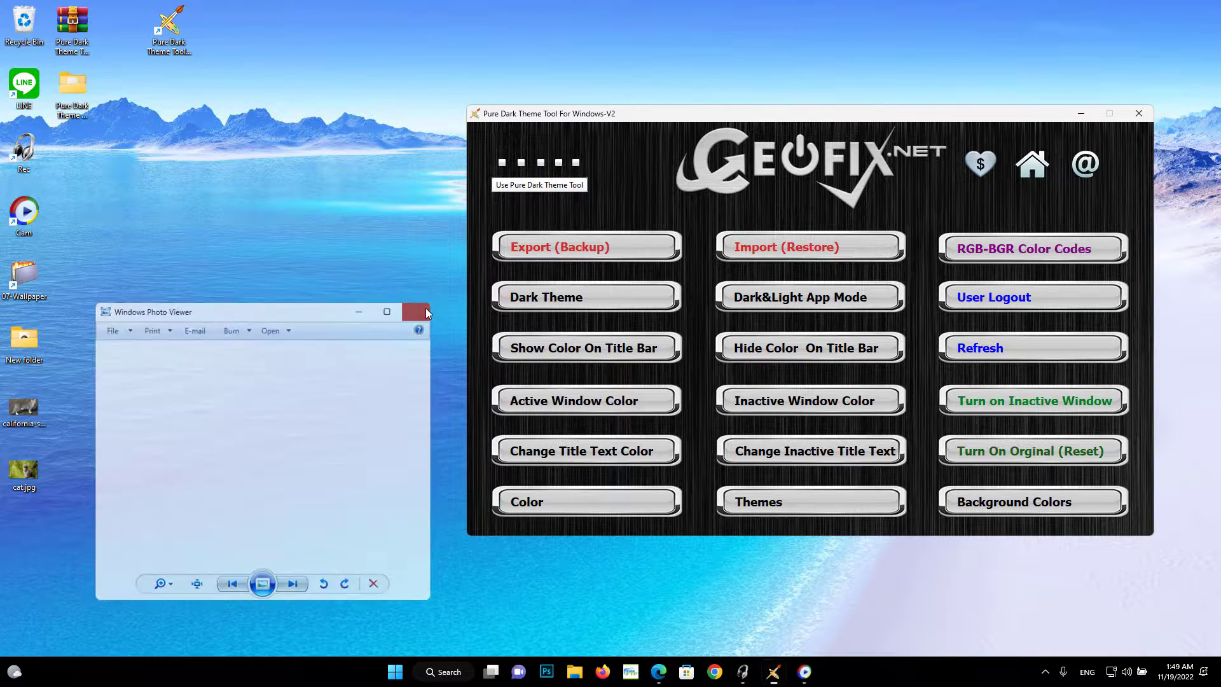
- Show the color on title bars again, refresh the desktop, and check the effect on the california-spangled.jpeg window
left_click(555, 355)
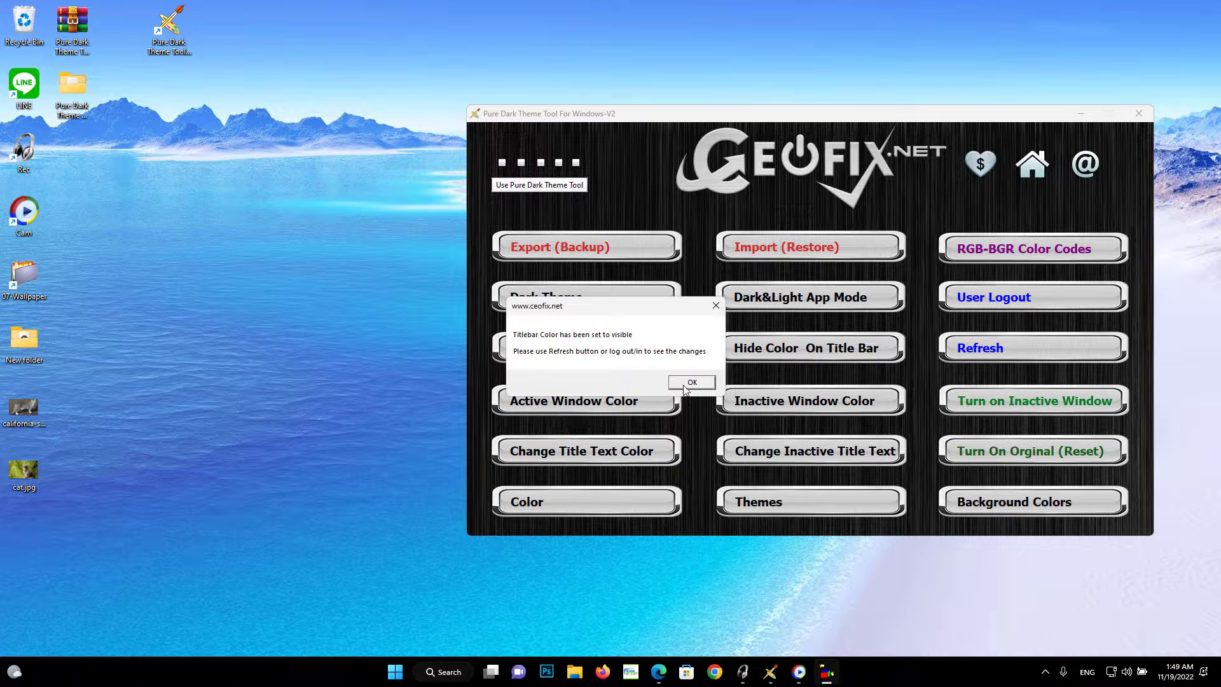
left_click(685, 383)
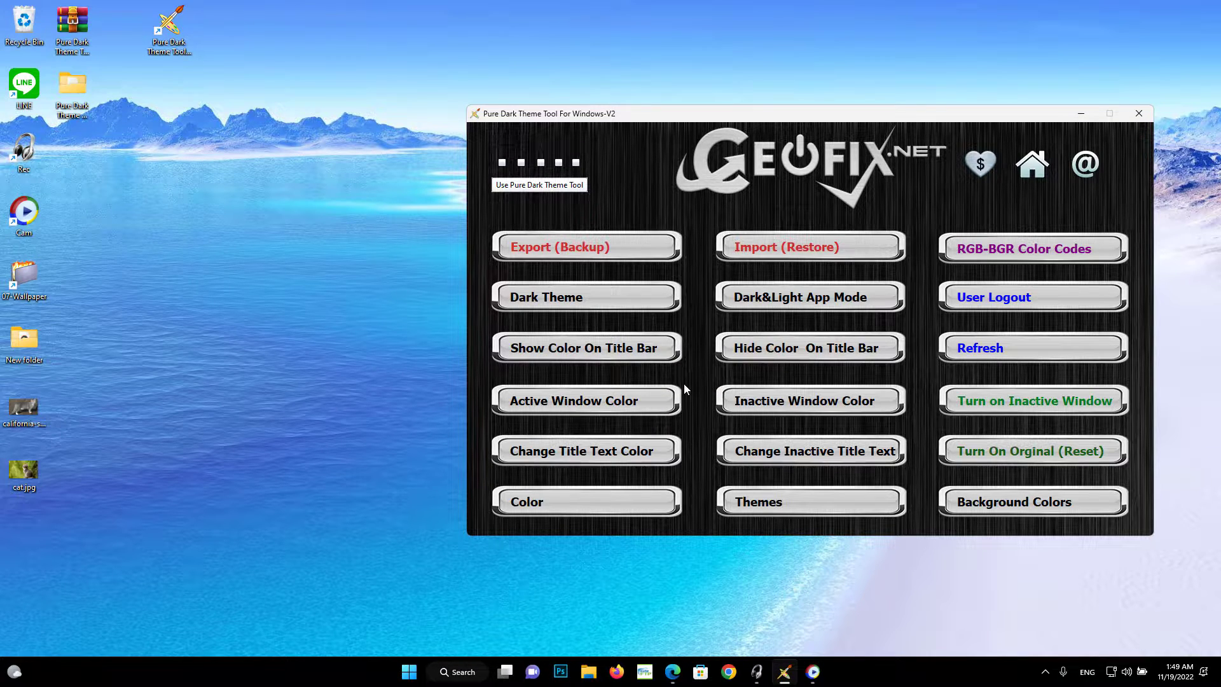
left_click(1011, 346)
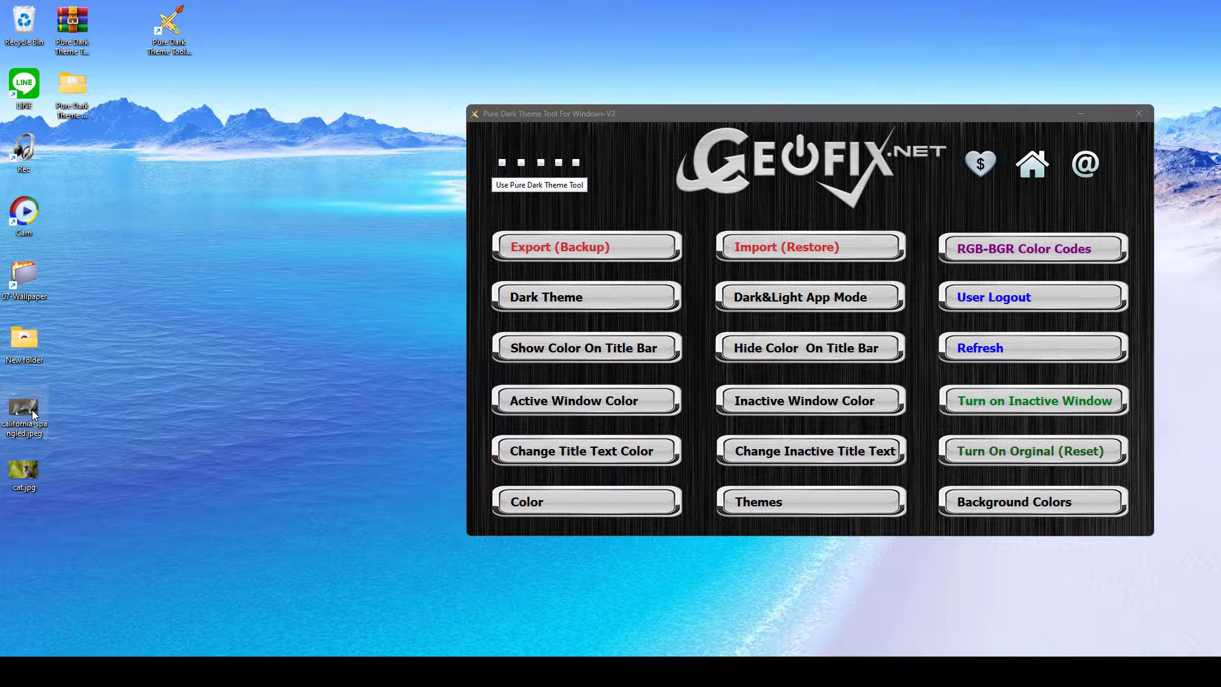
double_click(24, 410)
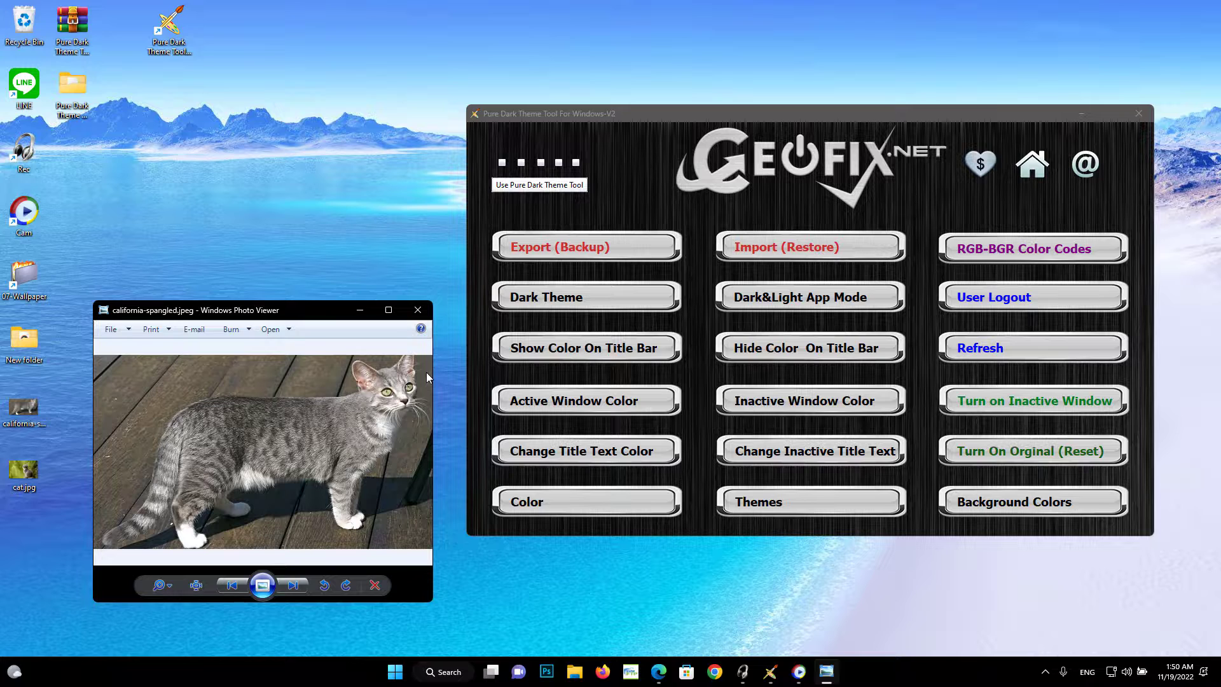
left_click(426, 315)
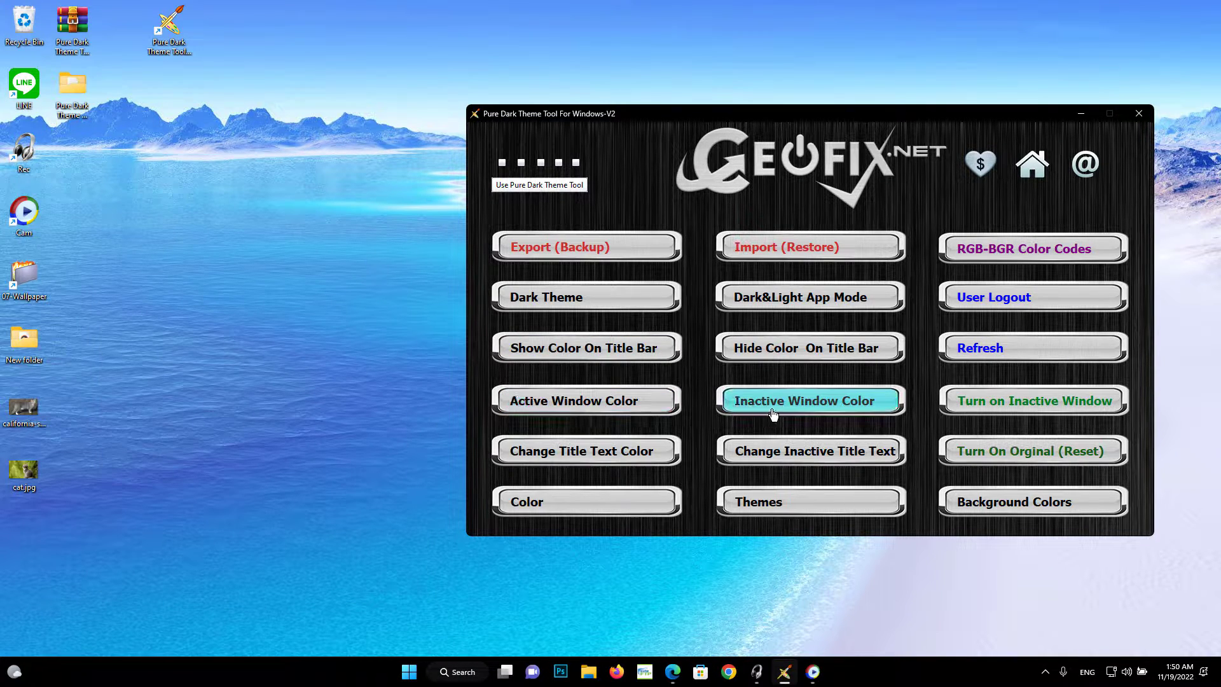
- Start changing the active window color and copy the BGR code ffff00 for cyan from the RGB-BGR color codes web page
left_click(580, 407)
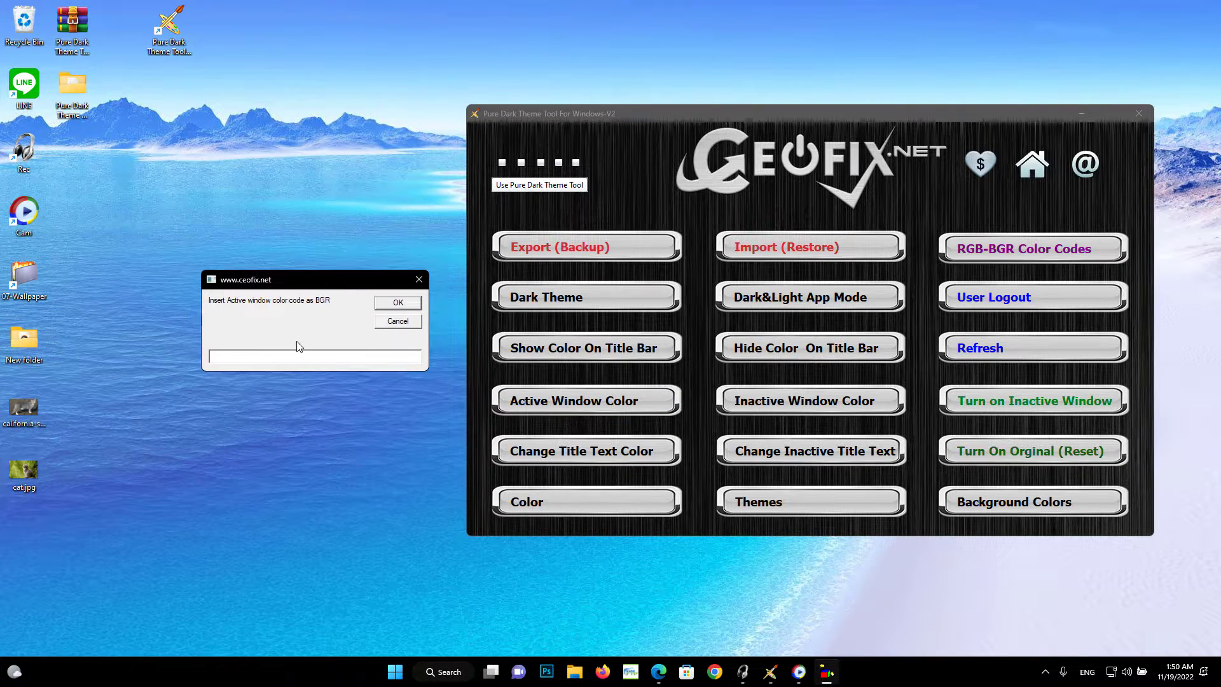
left_click(1005, 248)
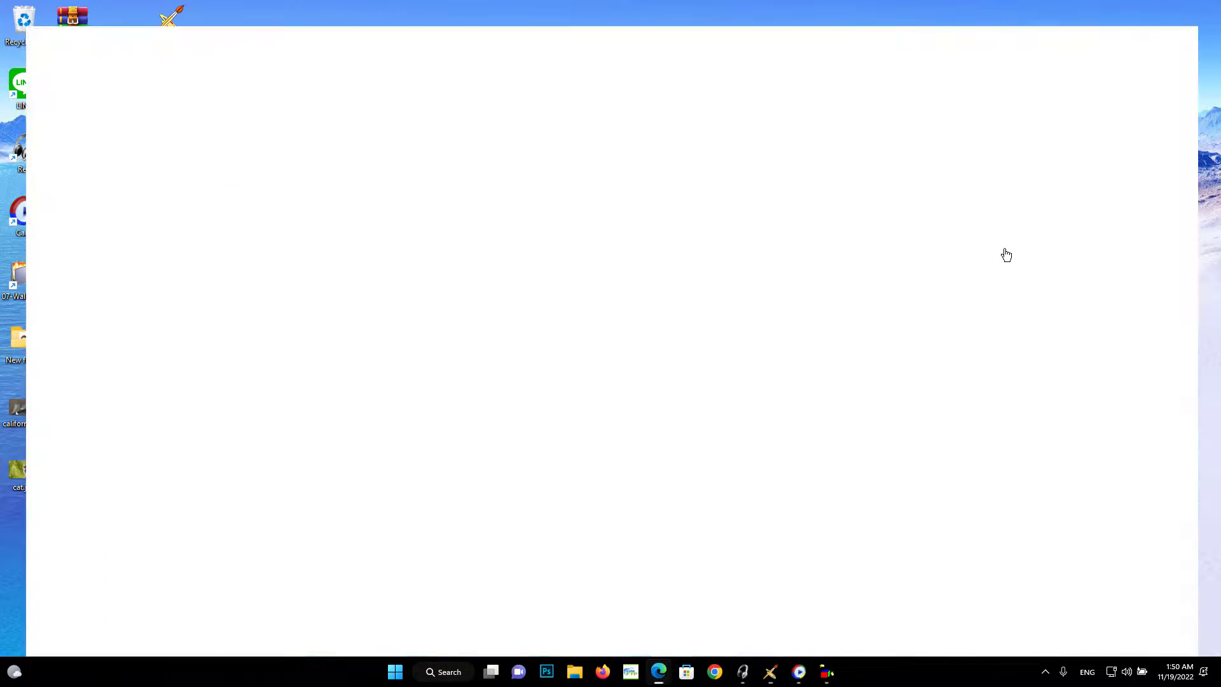
scroll(666, 351, "down", 1)
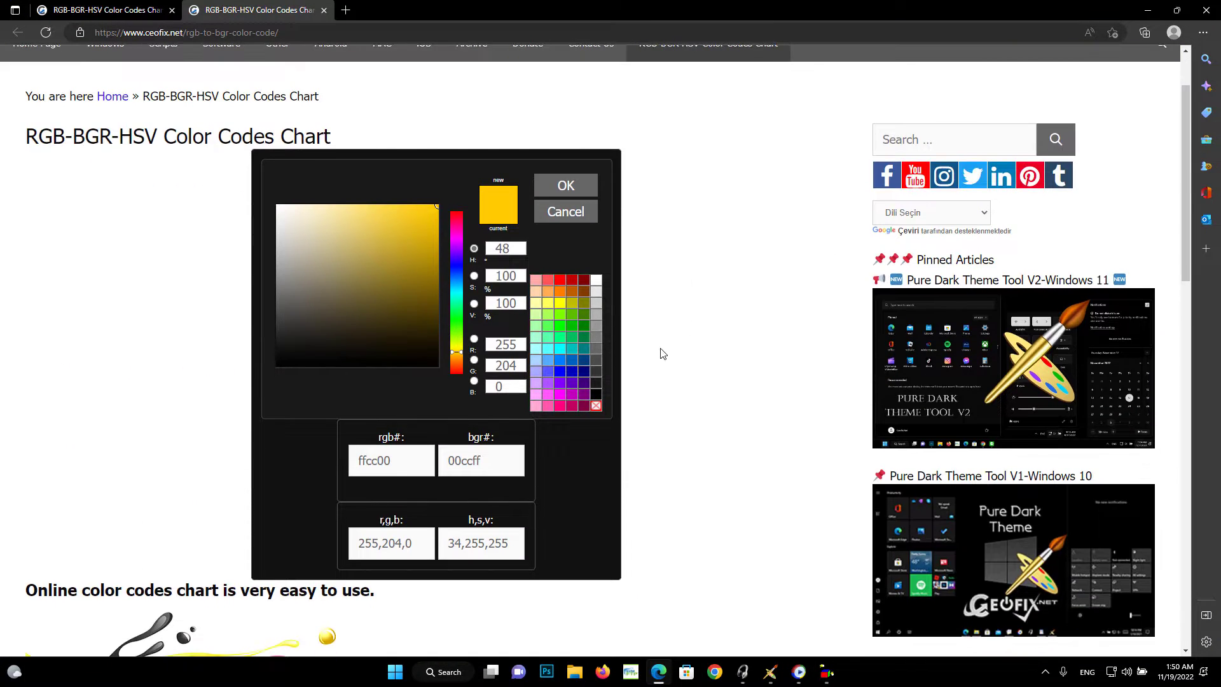
left_click(559, 349)
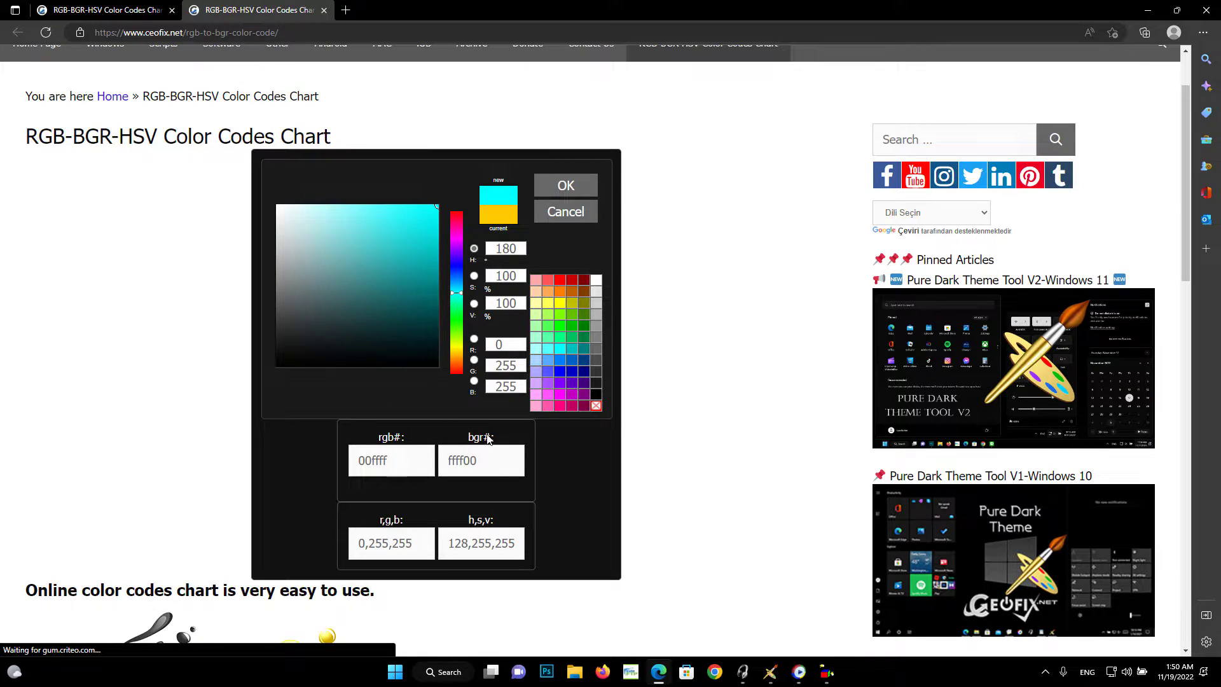
left_click_drag(490, 459, 439, 461)
right_click(470, 463)
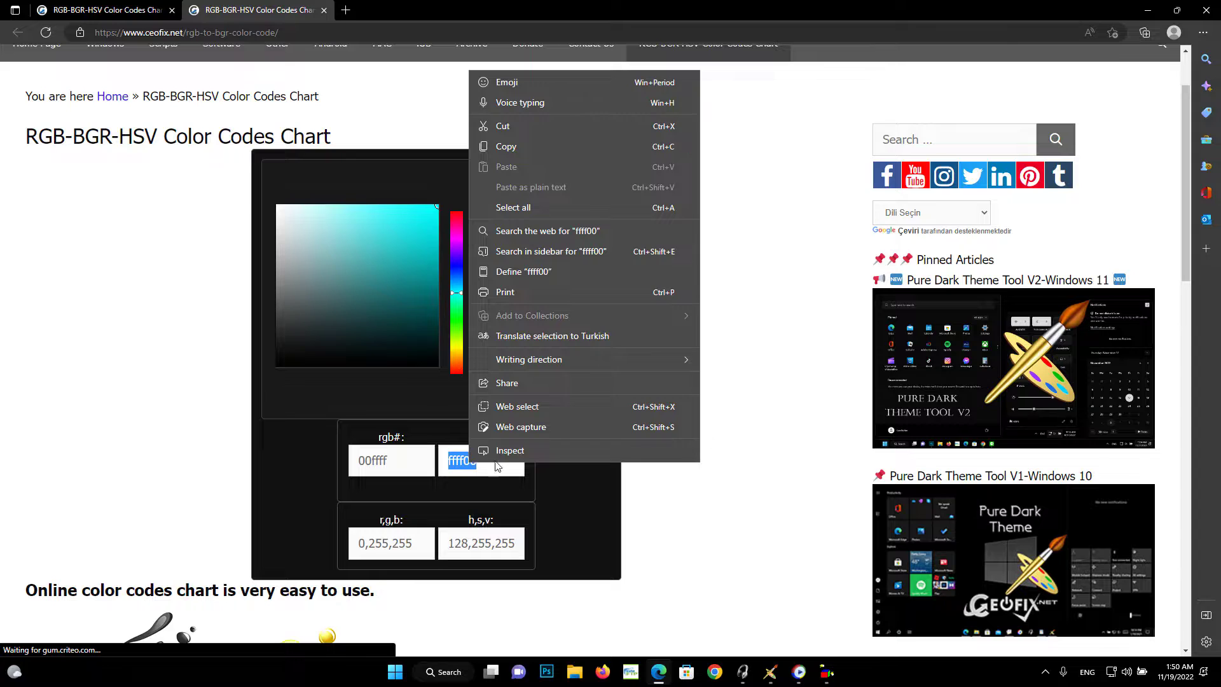
left_click(516, 151)
left_click(1138, 12)
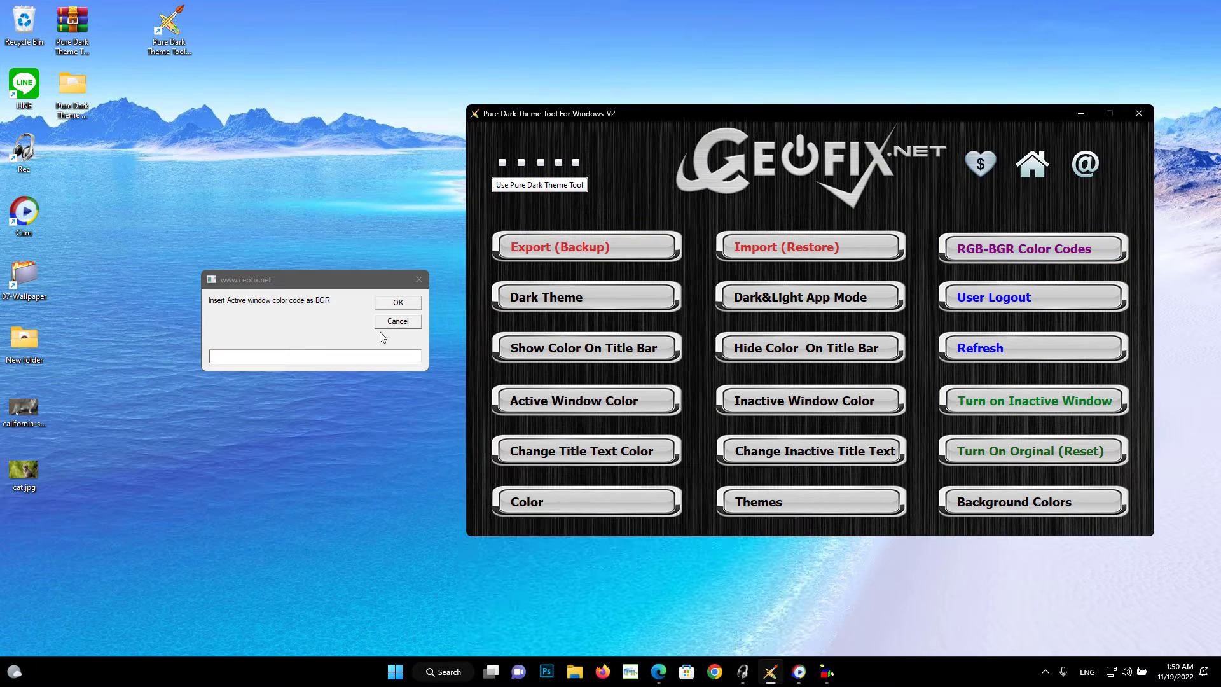
- Set the active window color to the copied BGR code ffff00, and close the cat.jpg and california-spangled.jpeg windows
right_click(370, 356)
left_click(400, 412)
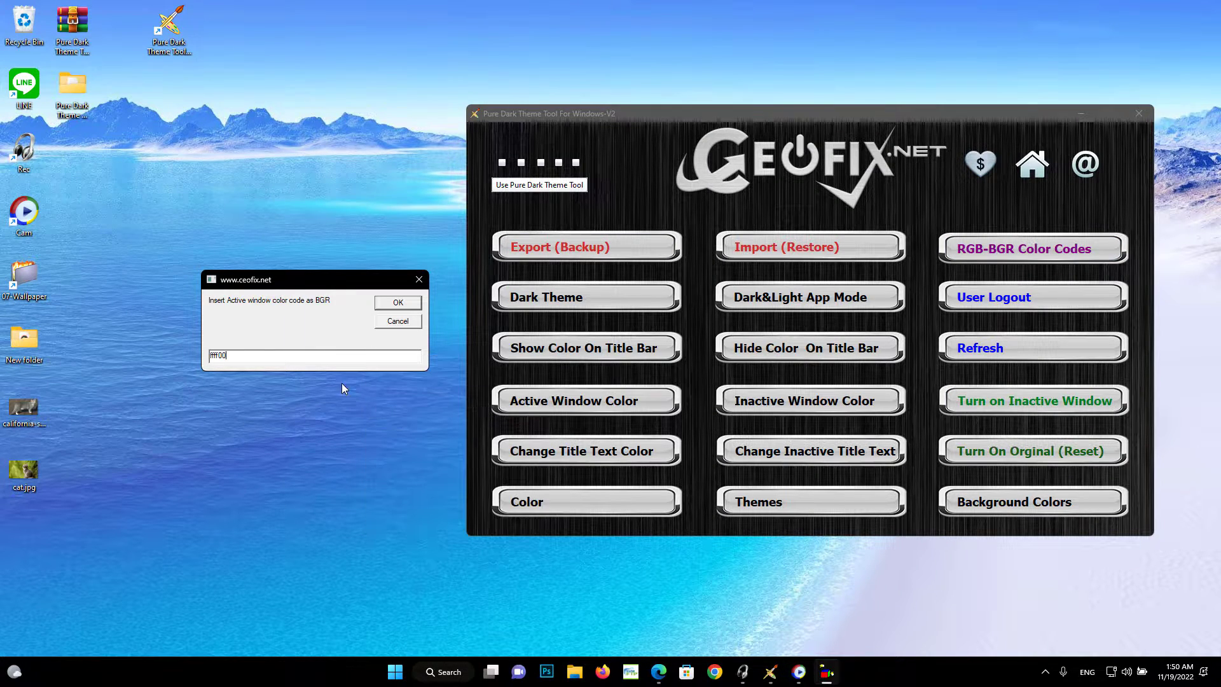
left_click(397, 303)
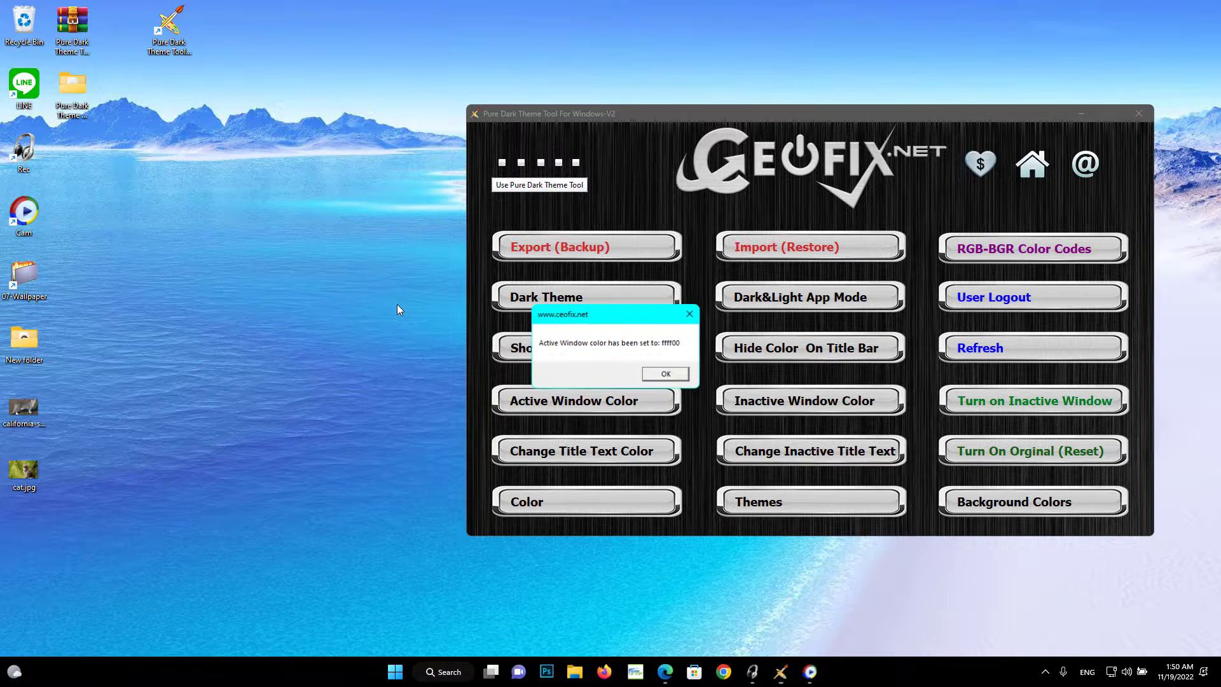
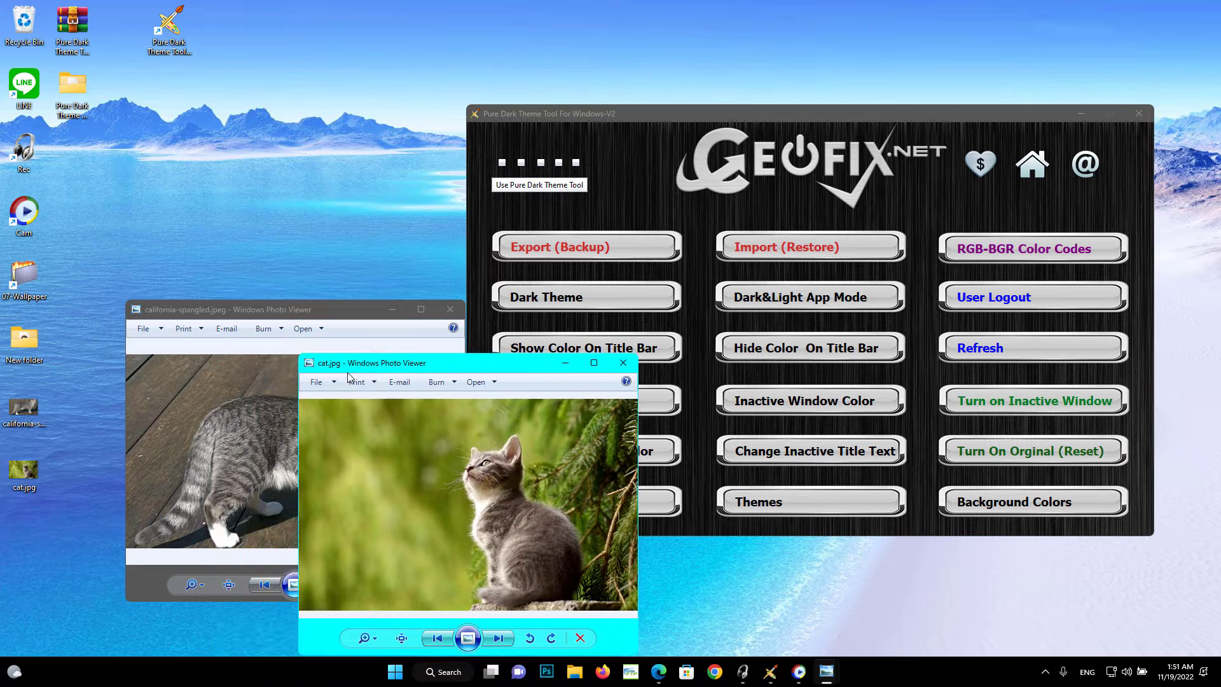
left_click(639, 349)
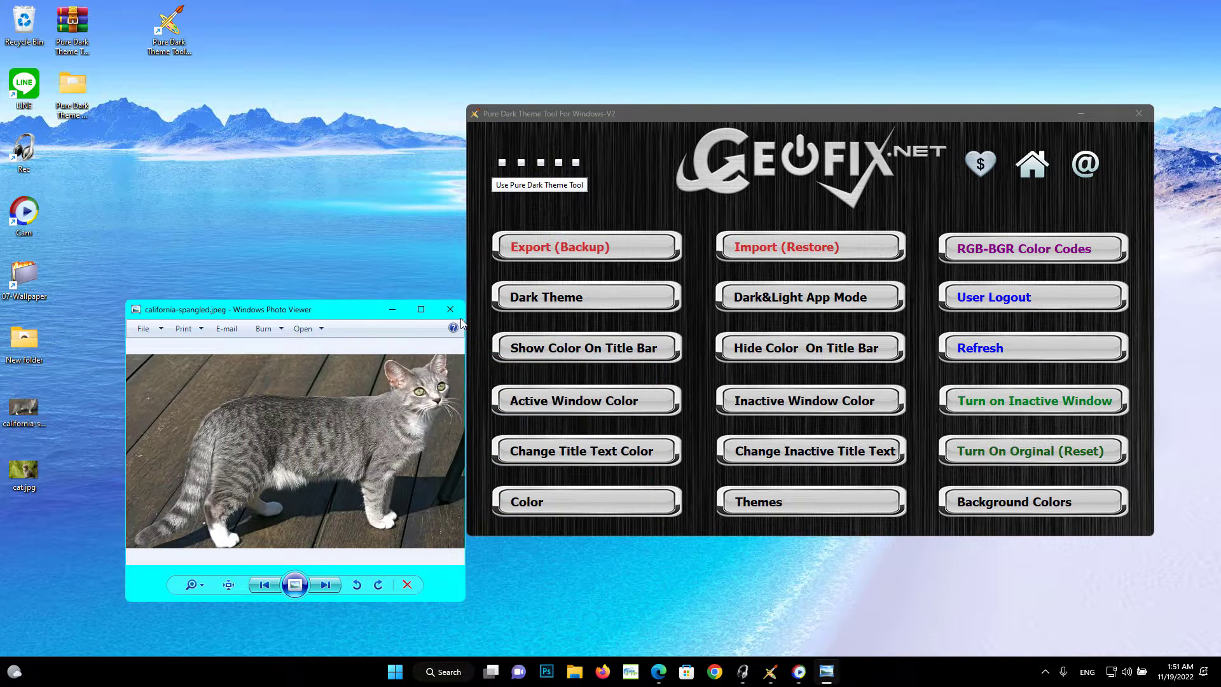
left_click(449, 310)
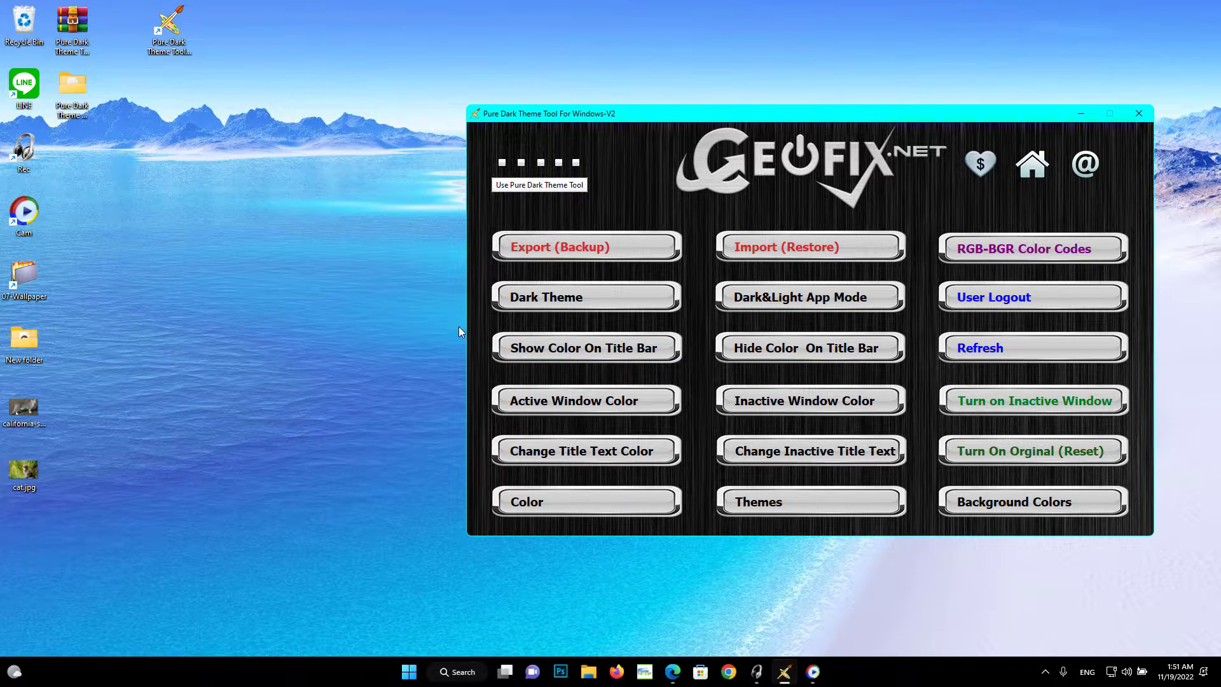
- Start changing the inactive window color and copy the BGR code 00ff00 for green from the RGB-BGR color codes web page
left_click(788, 408)
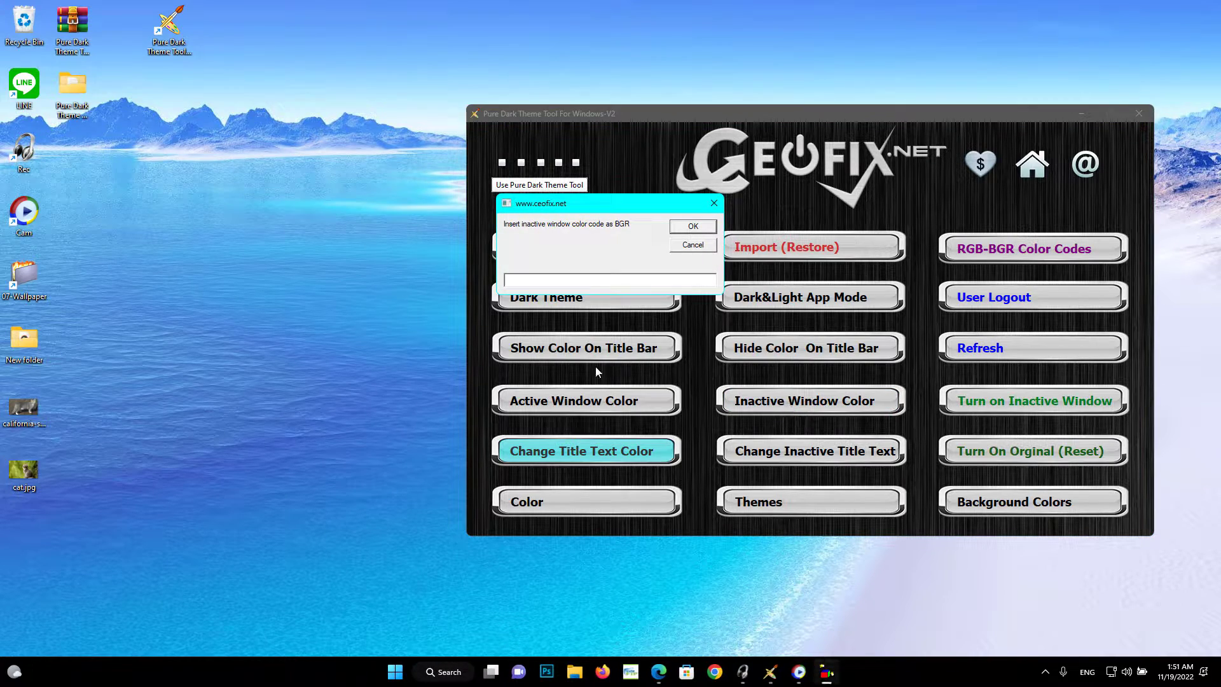
left_click_drag(615, 203, 295, 277)
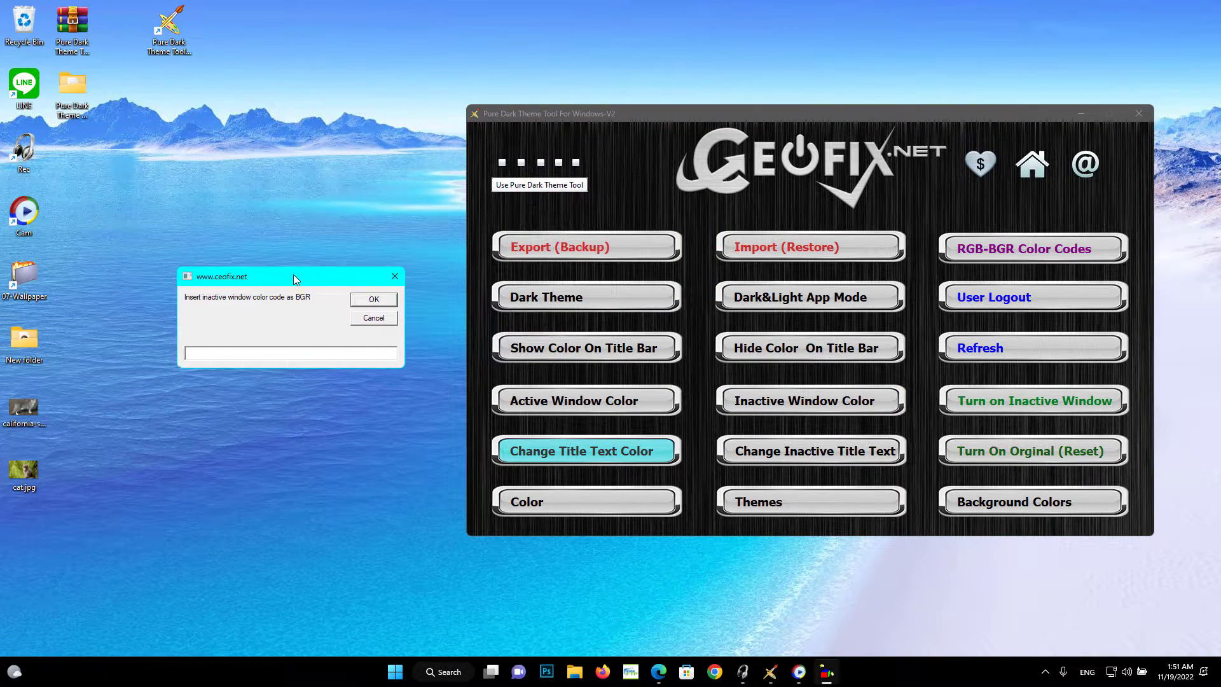
left_click(659, 672)
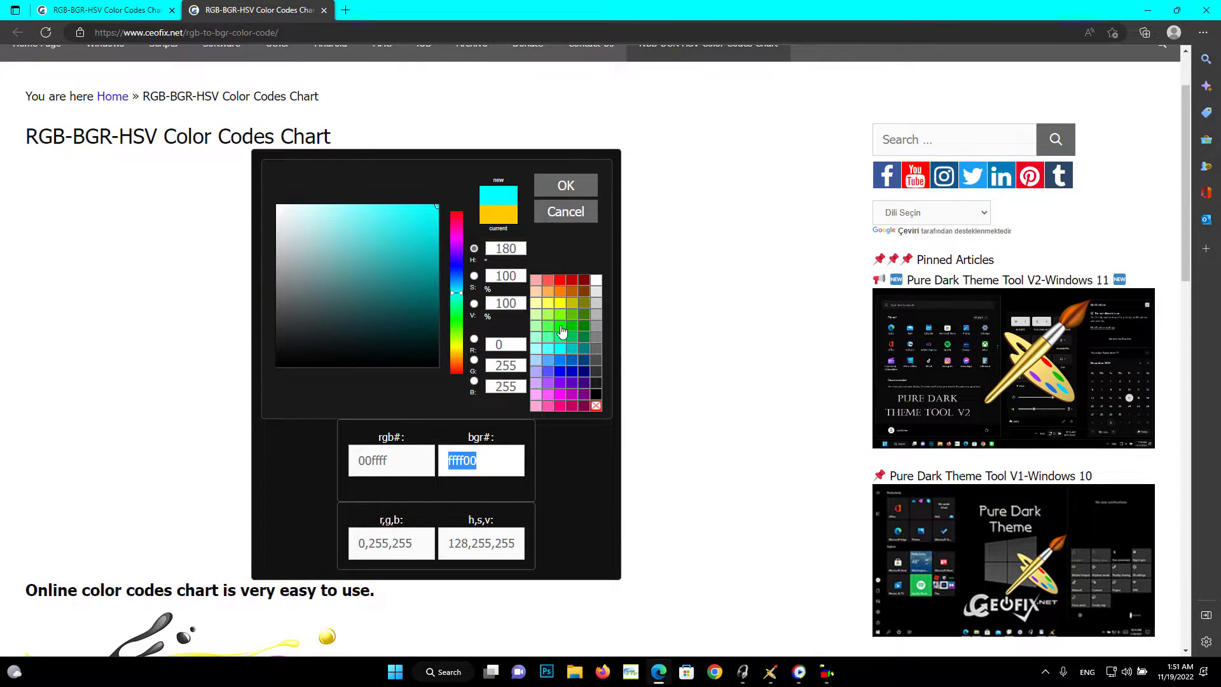
left_click(561, 330)
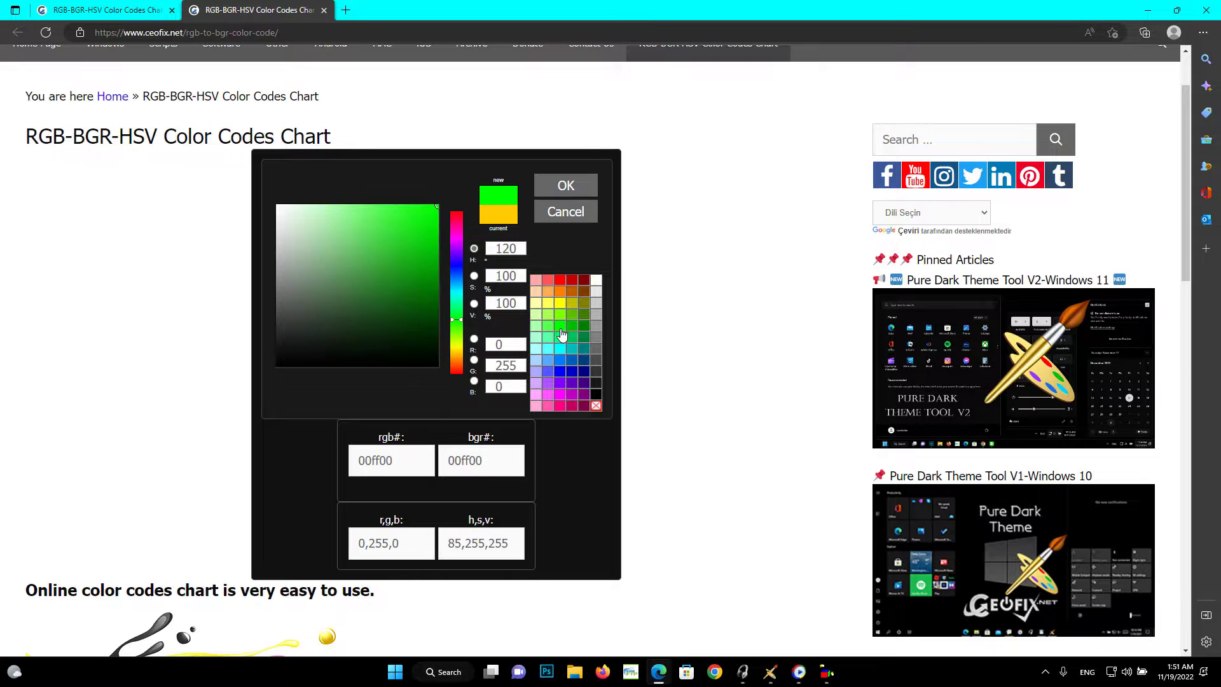
left_click_drag(487, 469, 443, 460)
key("cmd+c")
right_click(463, 459)
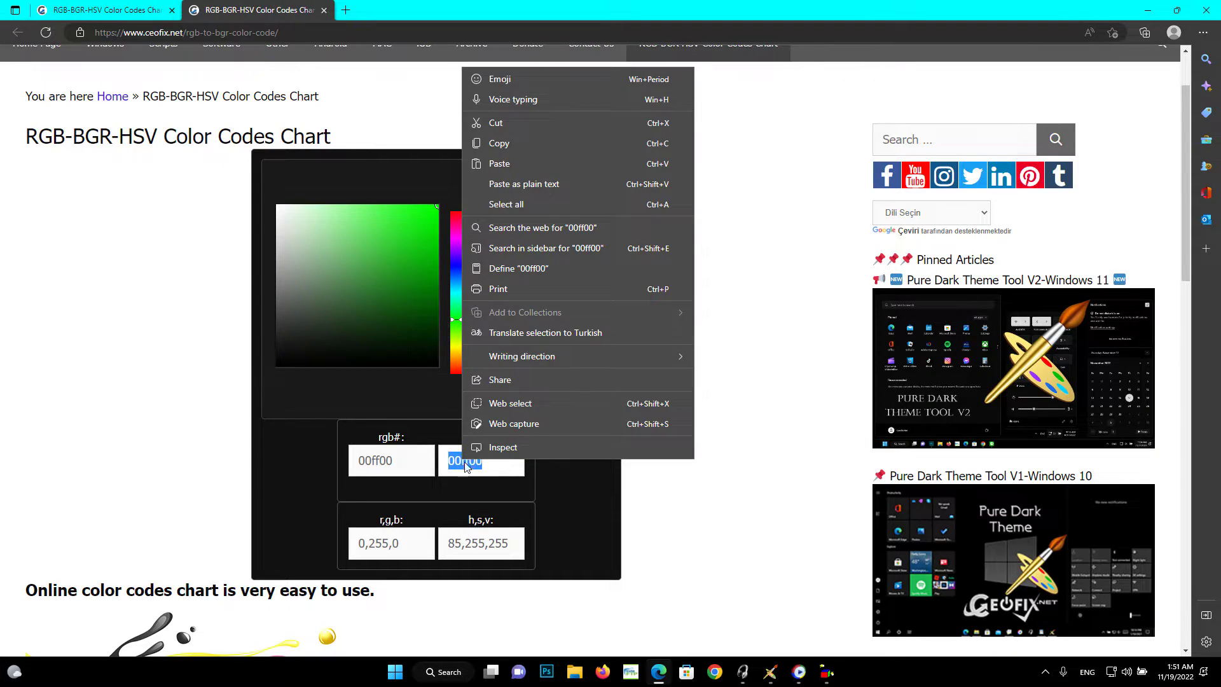
left_click(538, 147)
left_click(1147, 11)
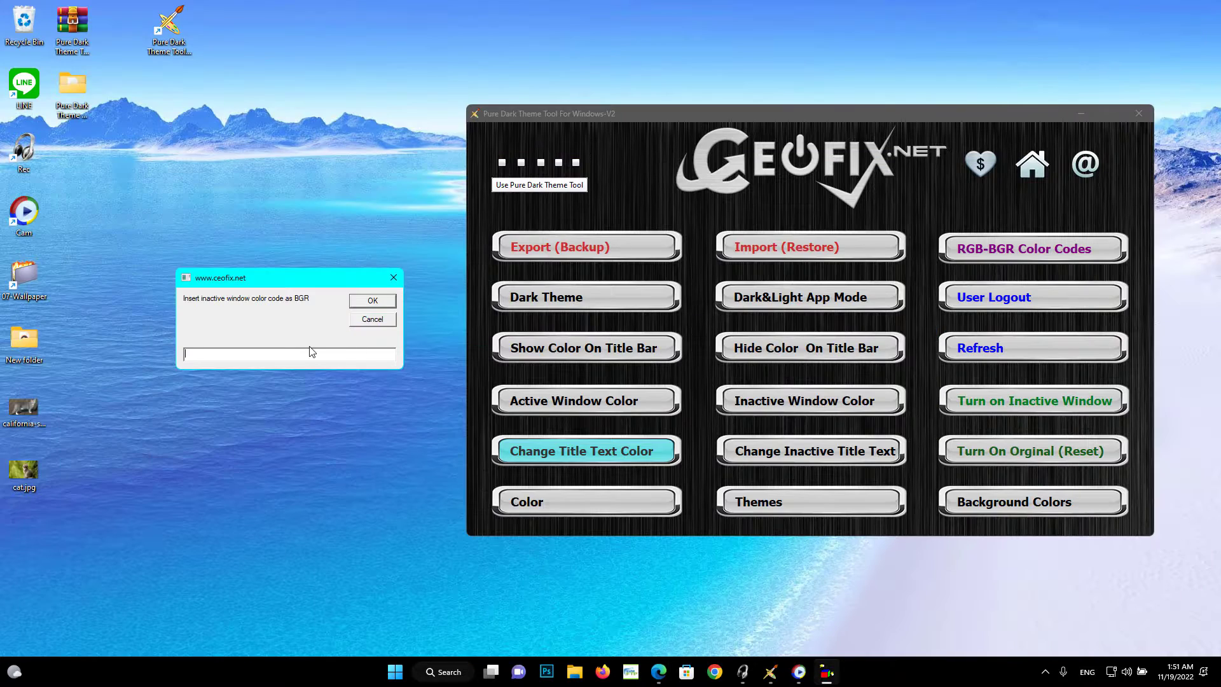
- Set the inactive window color to the copied BGR code 00ff00 and refresh the desktop
right_click(272, 356)
left_click(307, 413)
left_click(372, 302)
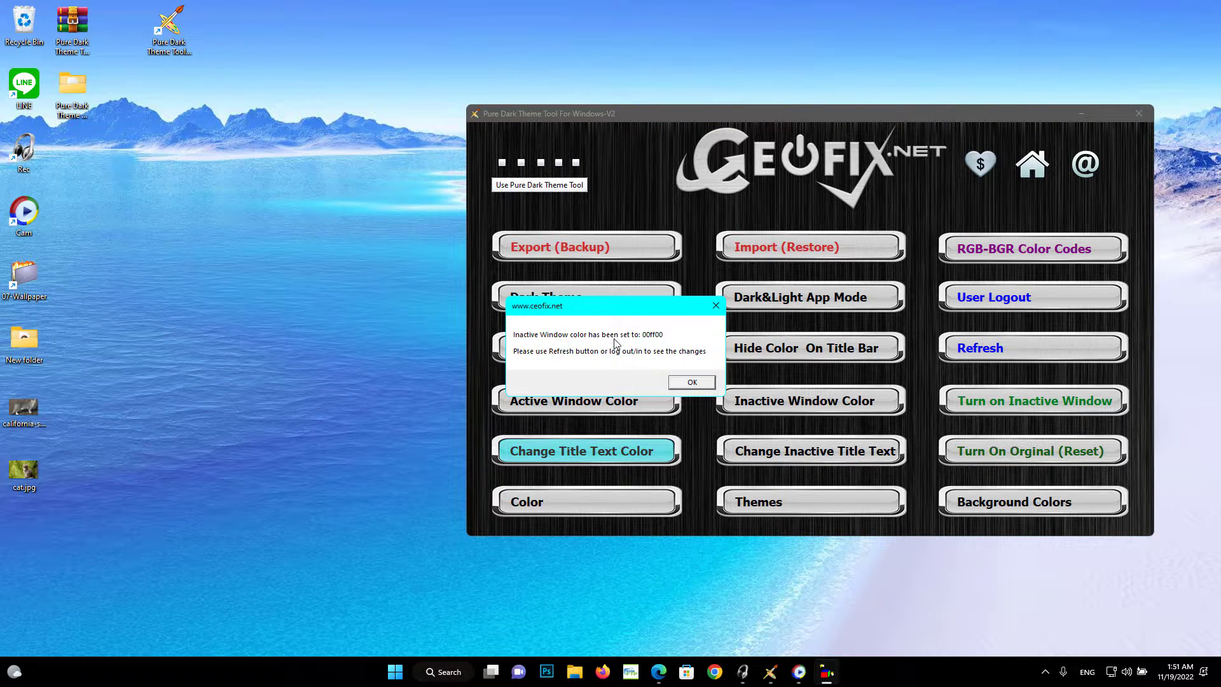
left_click(689, 382)
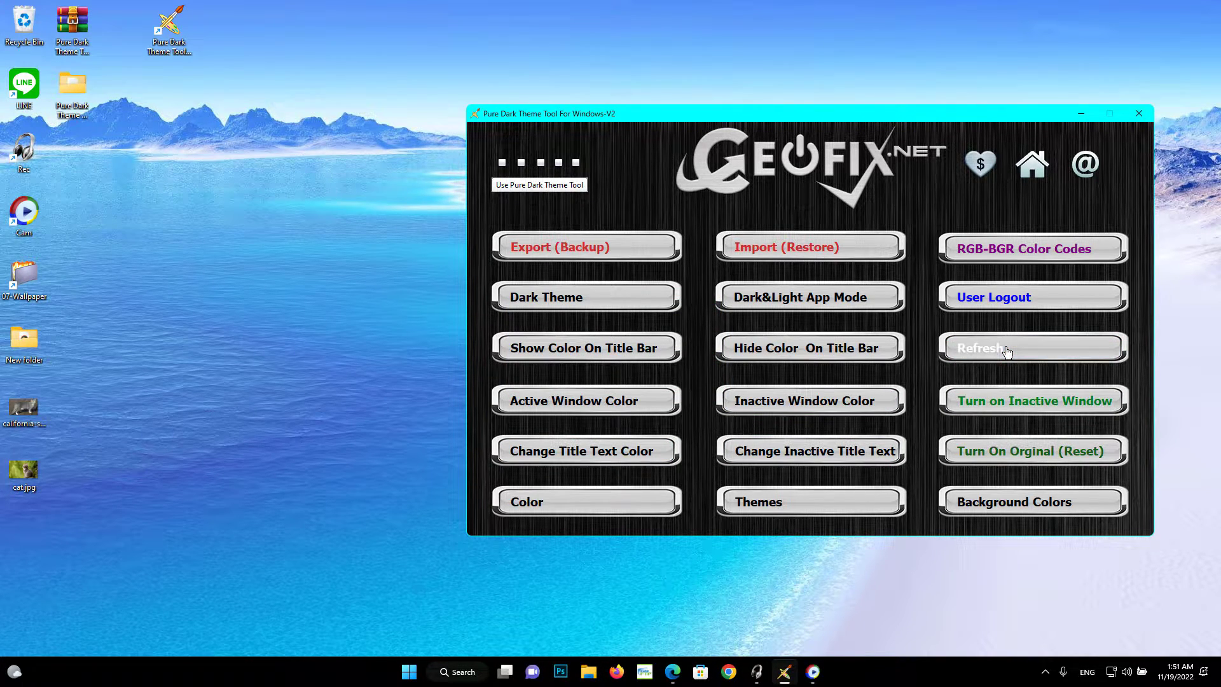
left_click(1007, 351)
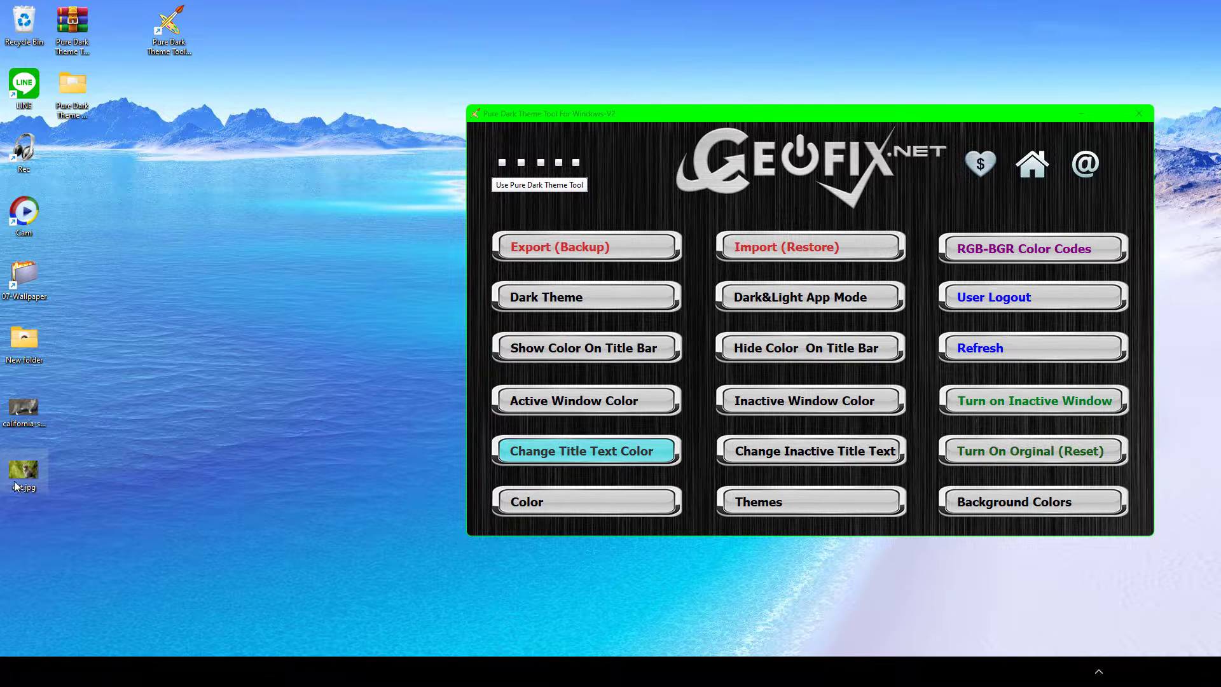
- Open cat.jpg and california-spangled.jpeg side by side, switch between them to check the active and inactive window colors, and close both
double_click(16, 486)
left_click_drag(267, 302, 507, 302)
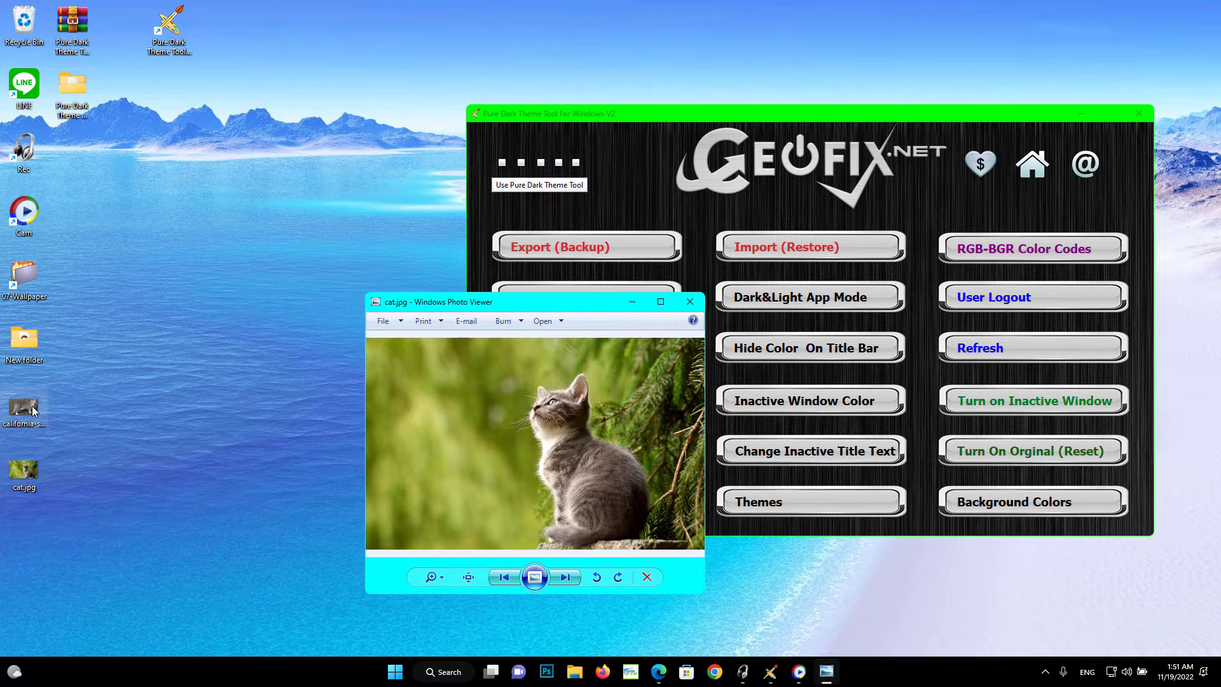
double_click(33, 410)
left_click(585, 309)
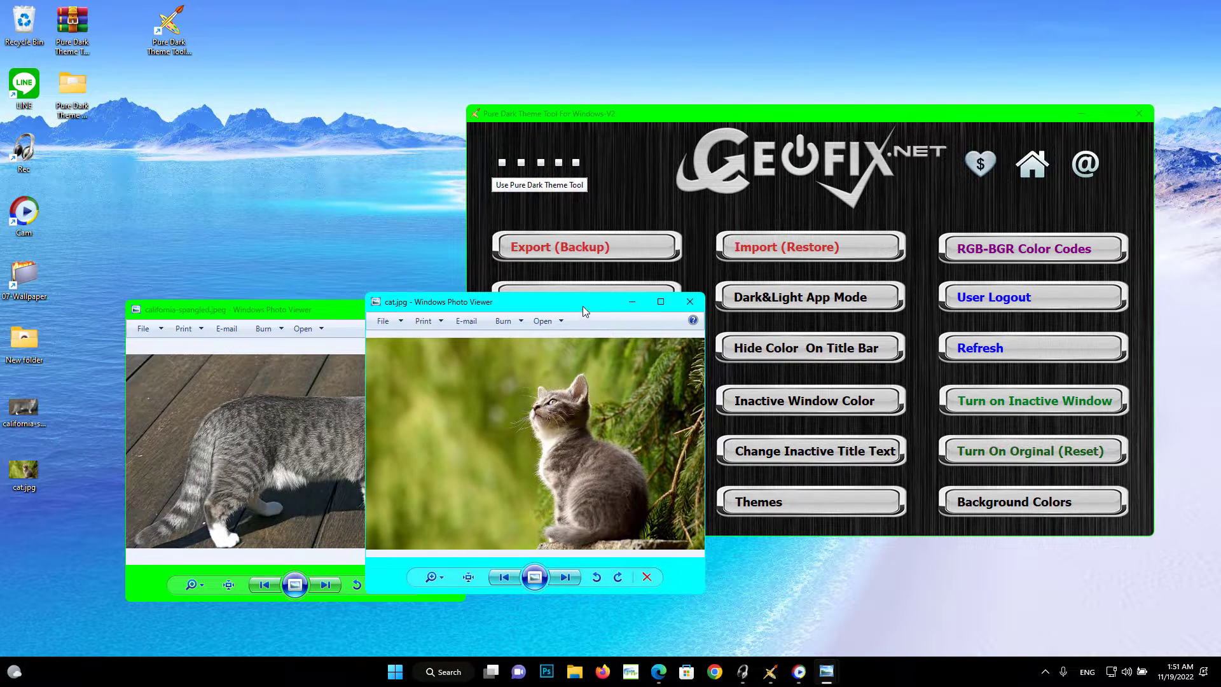
left_click_drag(583, 306, 635, 320)
left_click(337, 316)
left_click(559, 321)
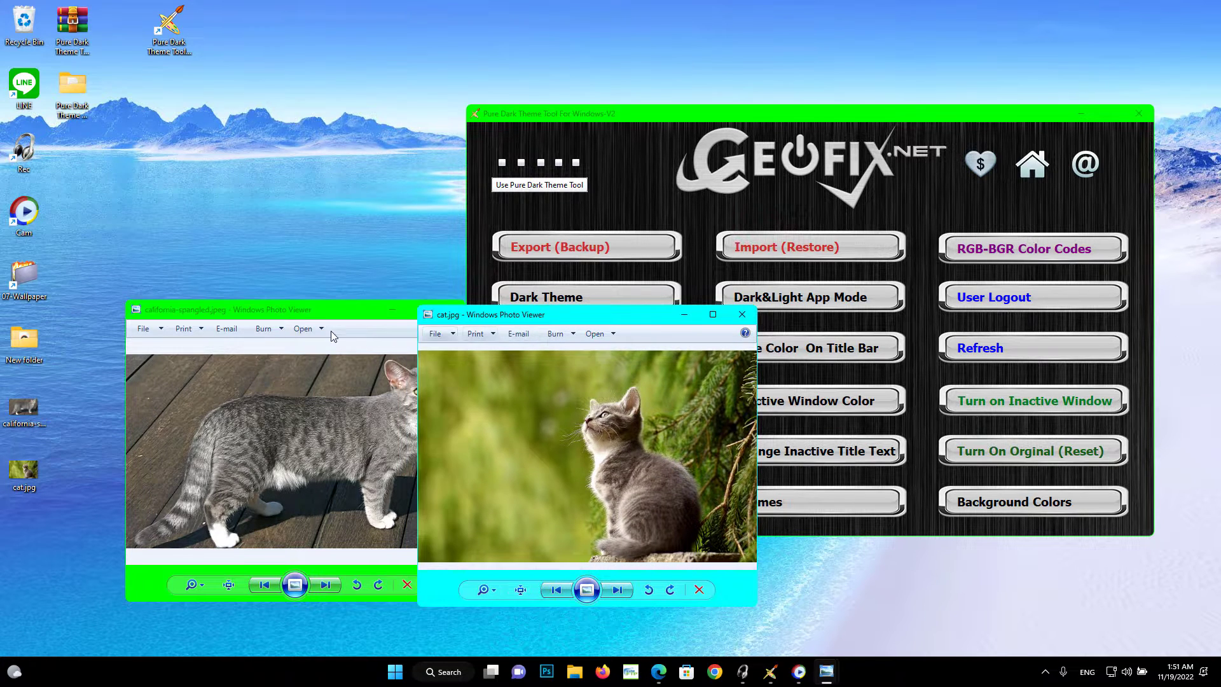
left_click(330, 330)
left_click(594, 319)
key("alt+F4")
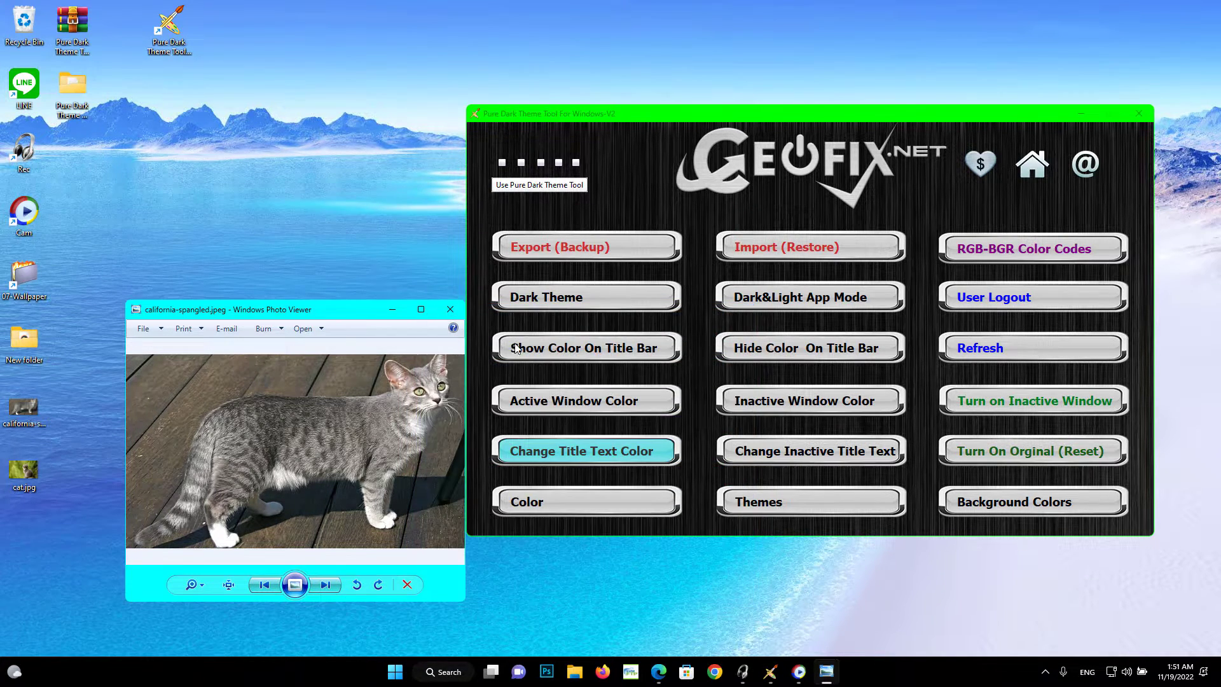
left_click(450, 311)
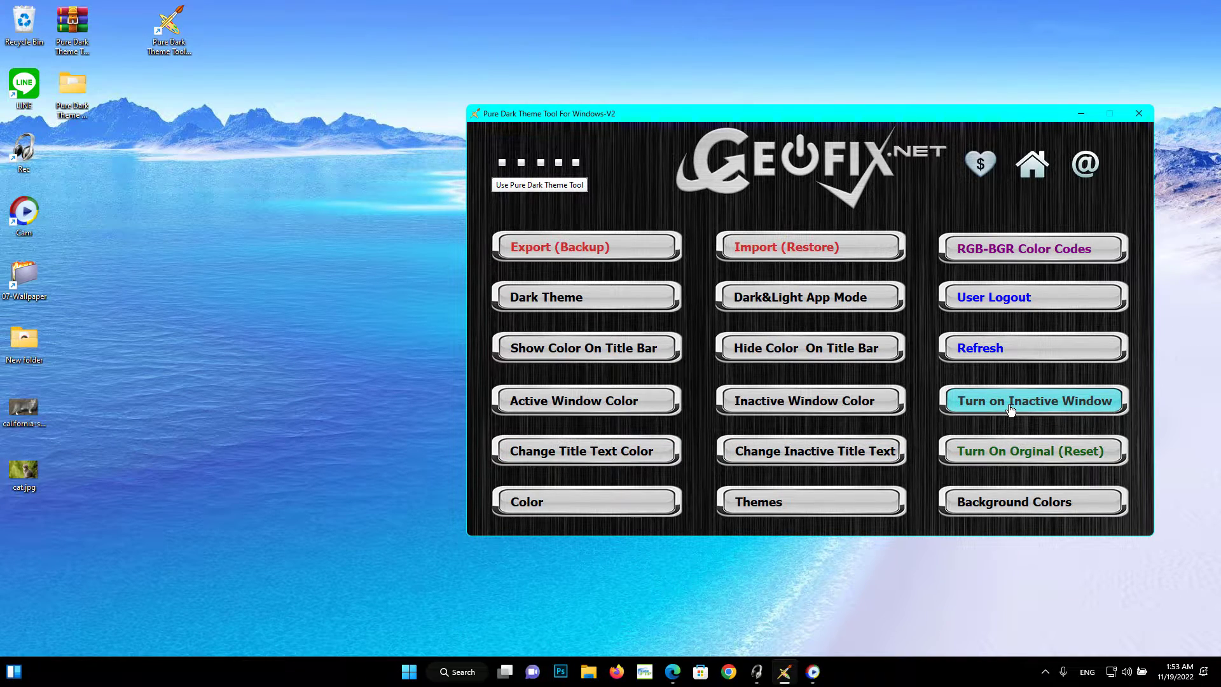
- Reset the inactive window color to its default and refresh the desktop
left_click(1011, 408)
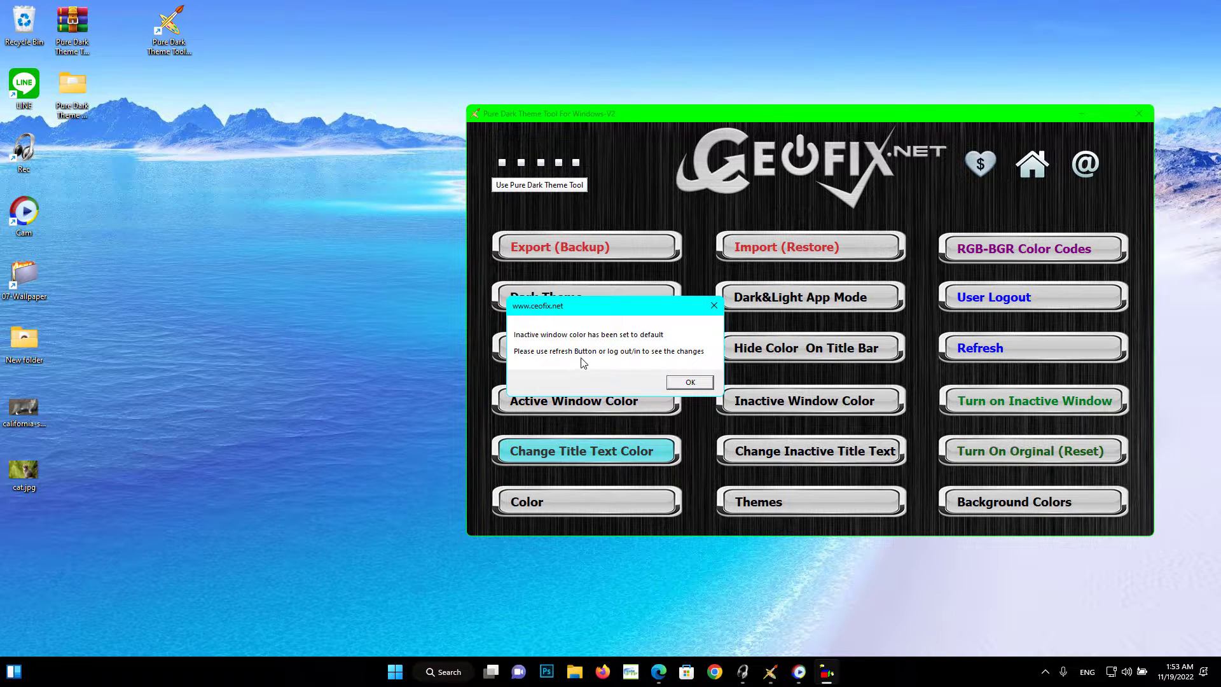
left_click(696, 384)
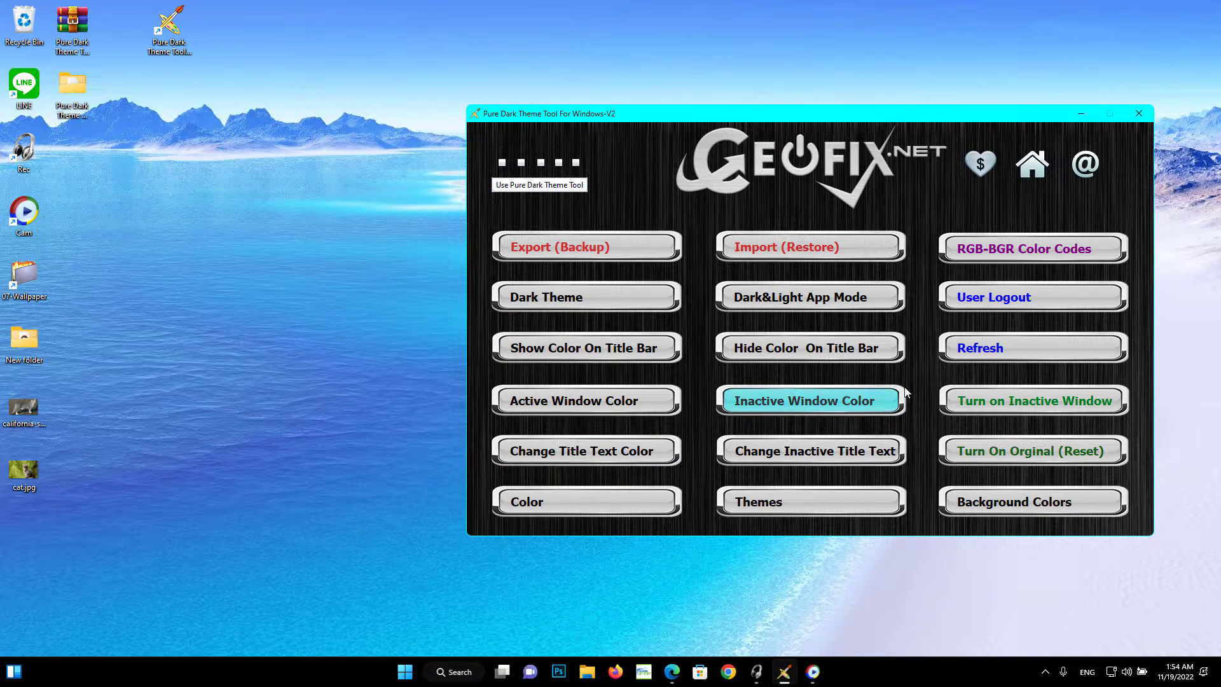
left_click(986, 358)
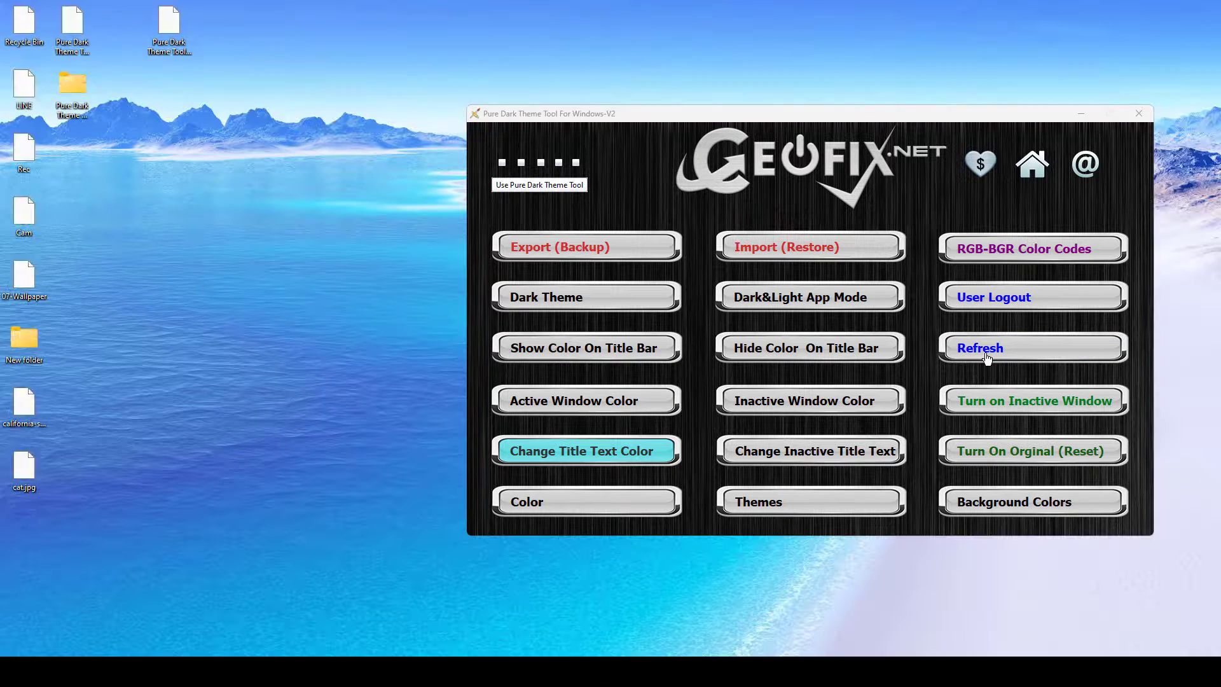
- Reopen both cat pictures, alternate between them to check the default inactive window color, and close them
double_click(9, 414)
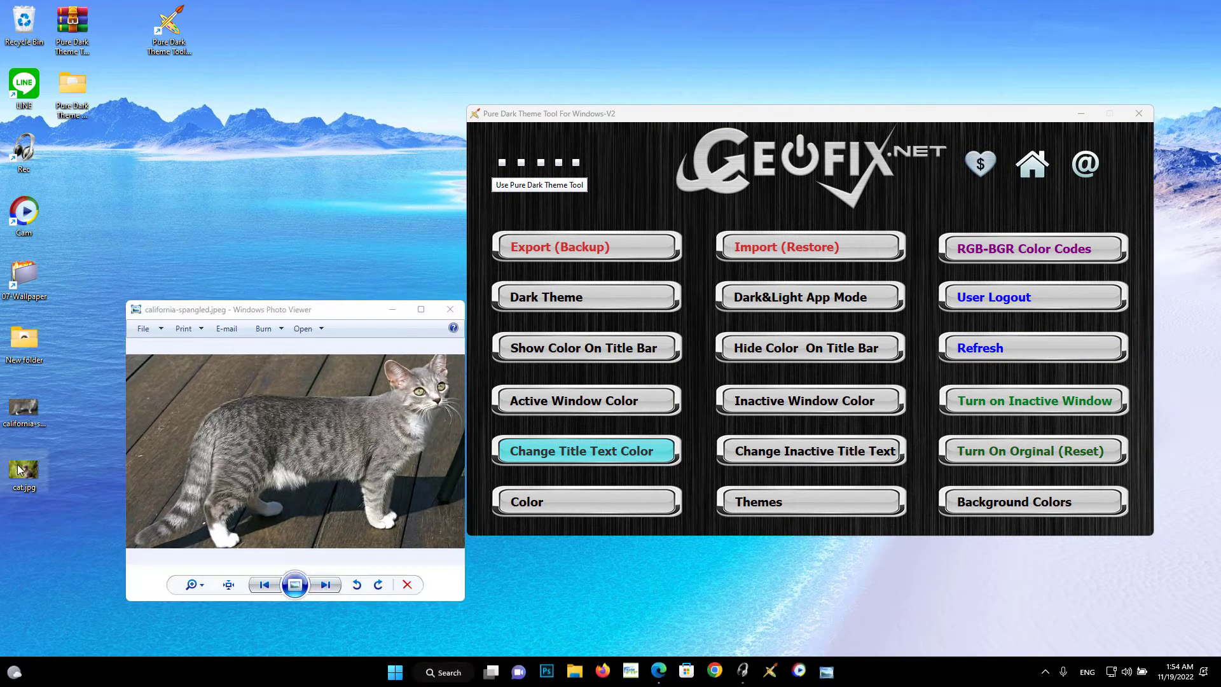
double_click(23, 471)
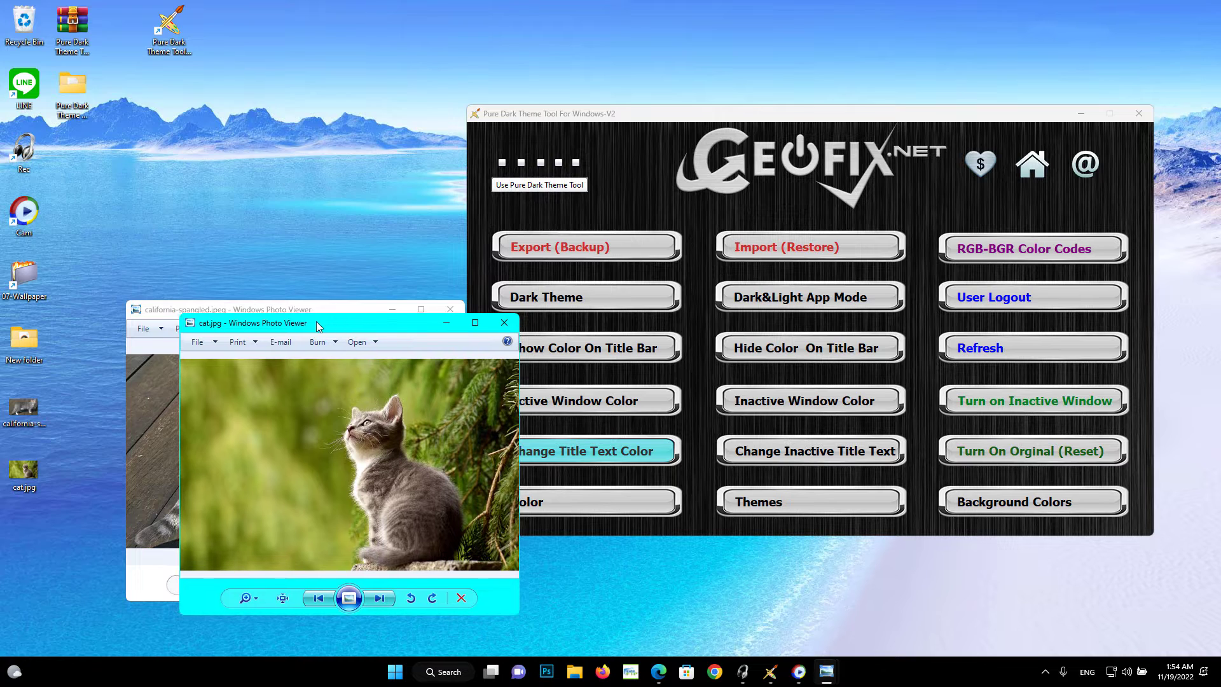
left_click(171, 311)
left_click_drag(265, 316, 649, 333)
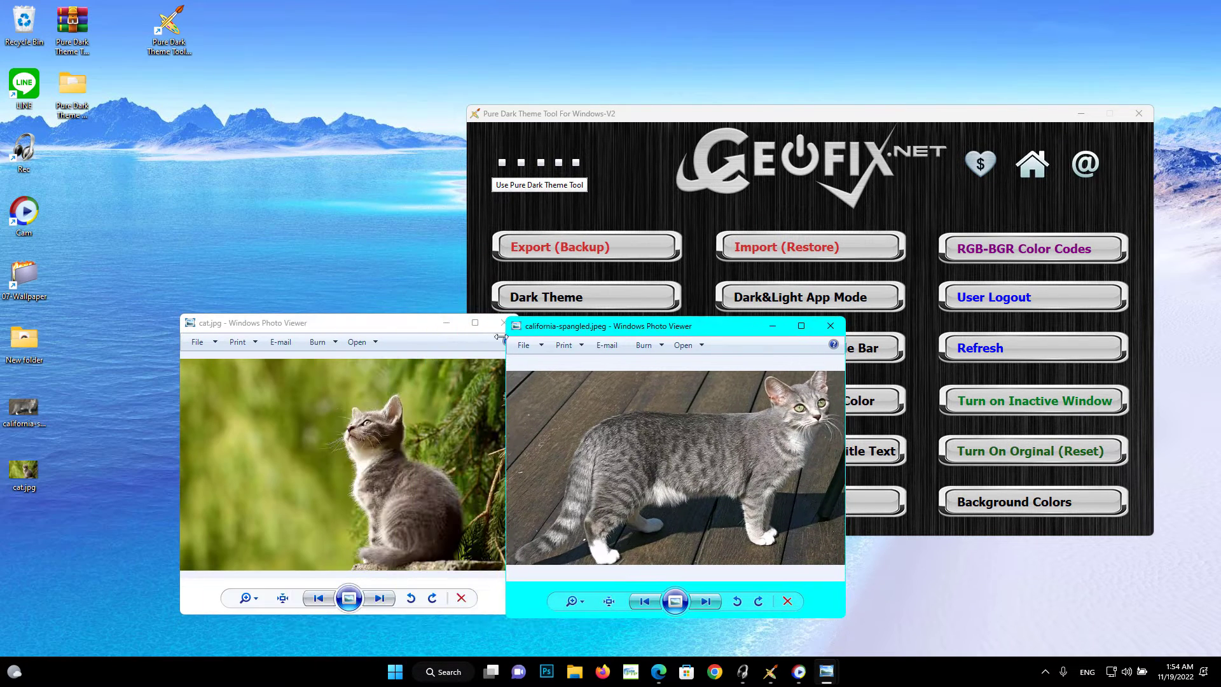
left_click(391, 330)
left_click(584, 336)
left_click(413, 329)
left_click(830, 325)
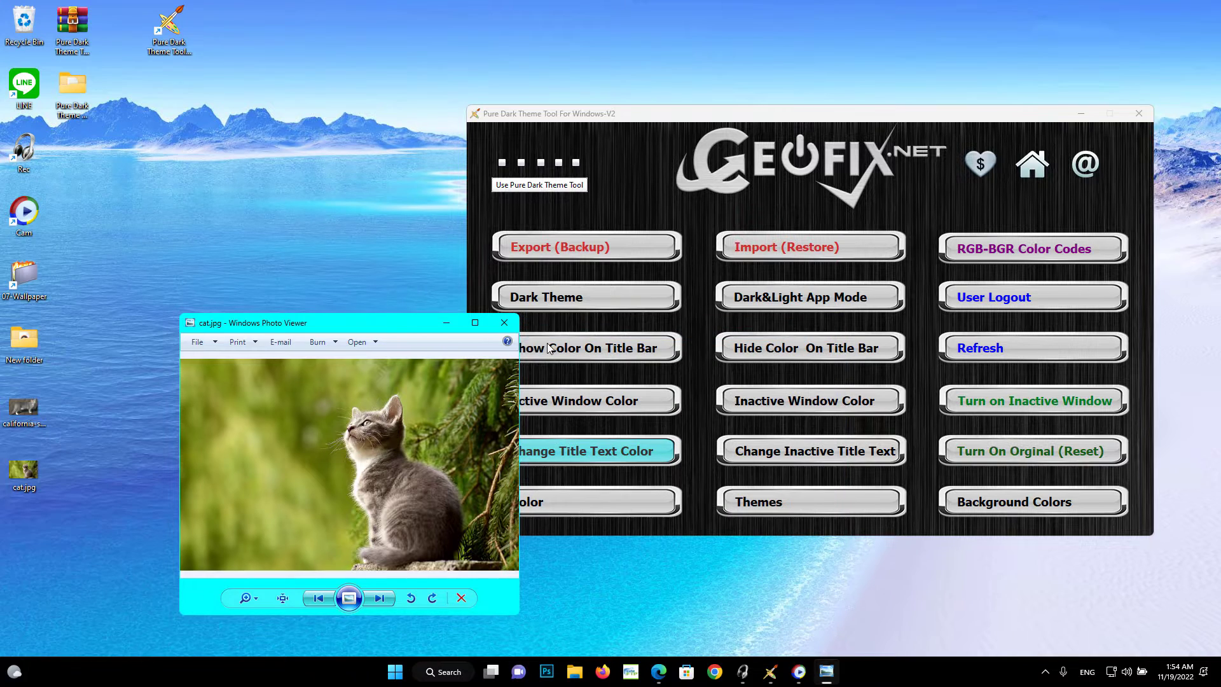
left_click(505, 324)
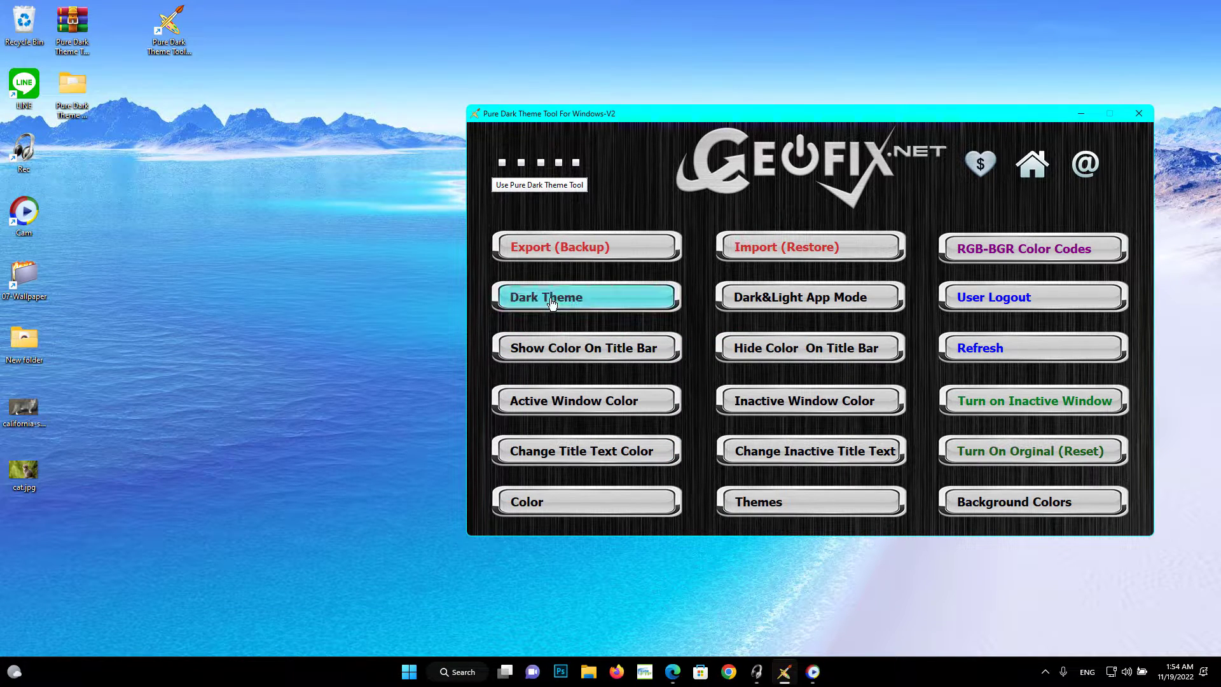
- Apply the dark theme to the Start menu, taskbar, title bars and window borders
left_click(551, 304)
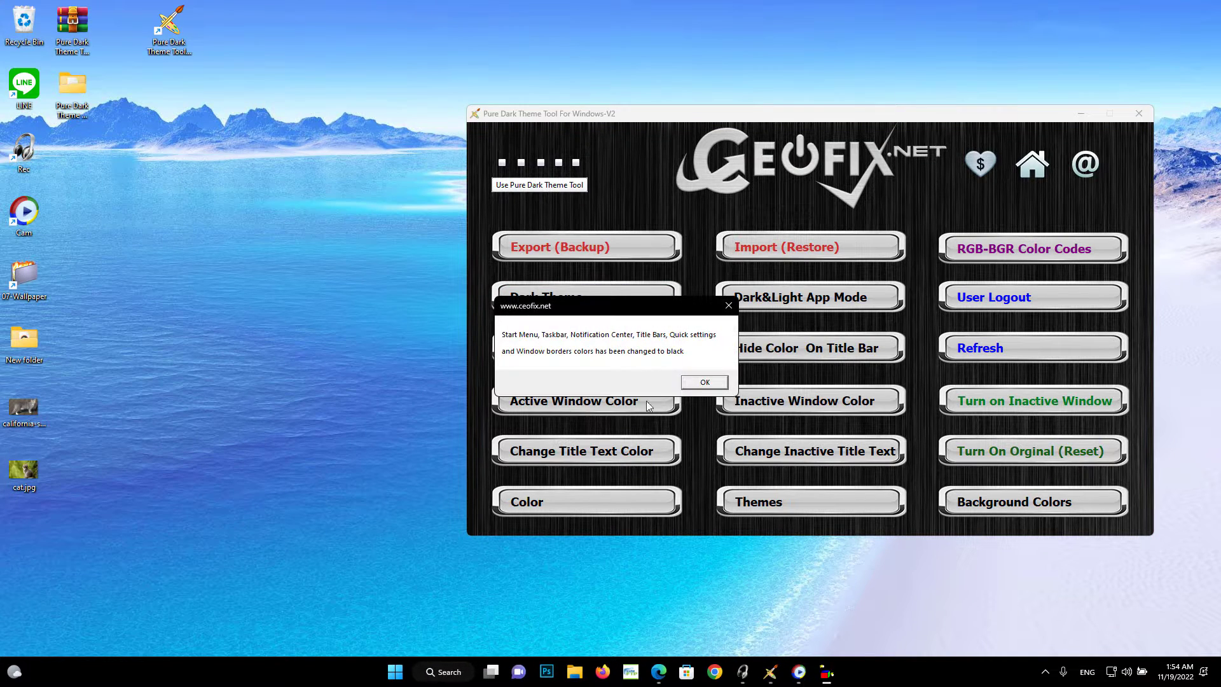
left_click(705, 383)
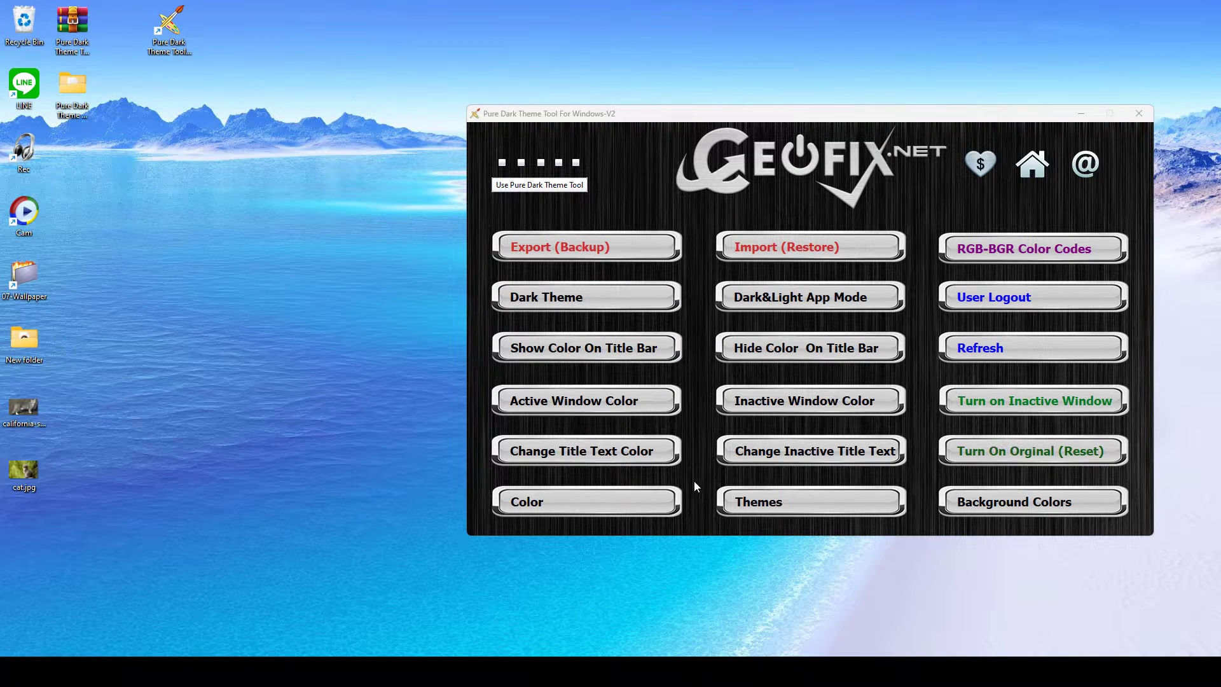
- Start changing the title text color and arrange a resized browser window with the color codes chart beside the RGB prompt
left_click(564, 459)
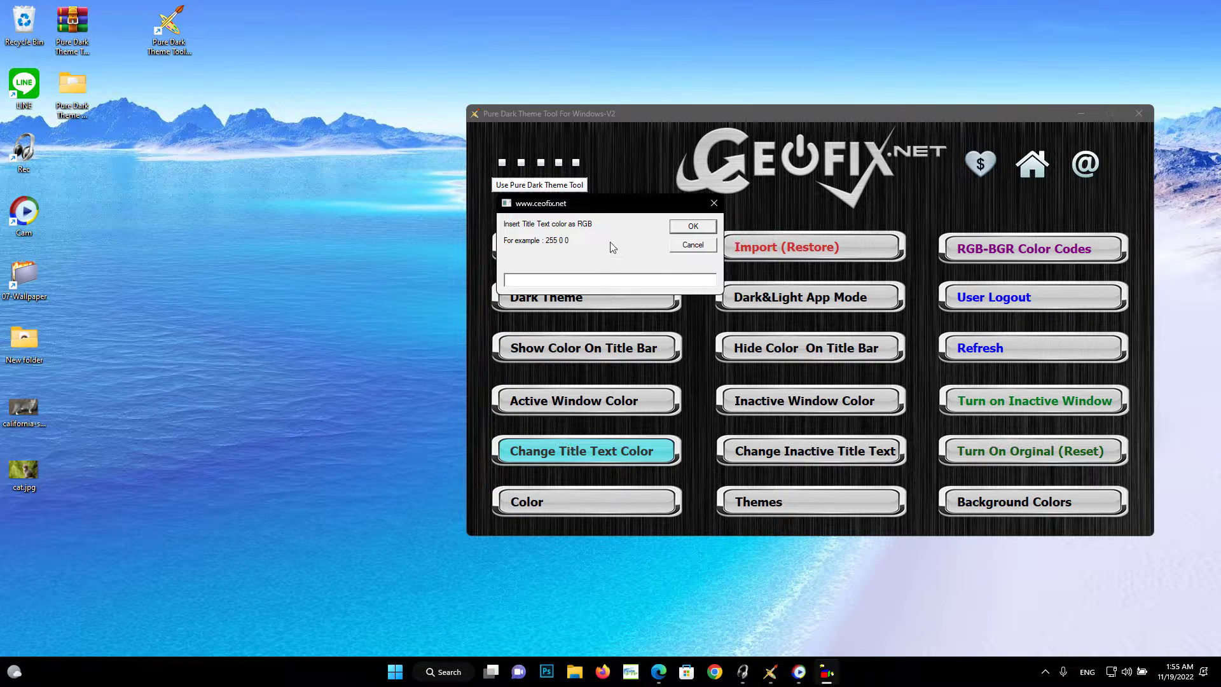
left_click_drag(623, 212, 337, 342)
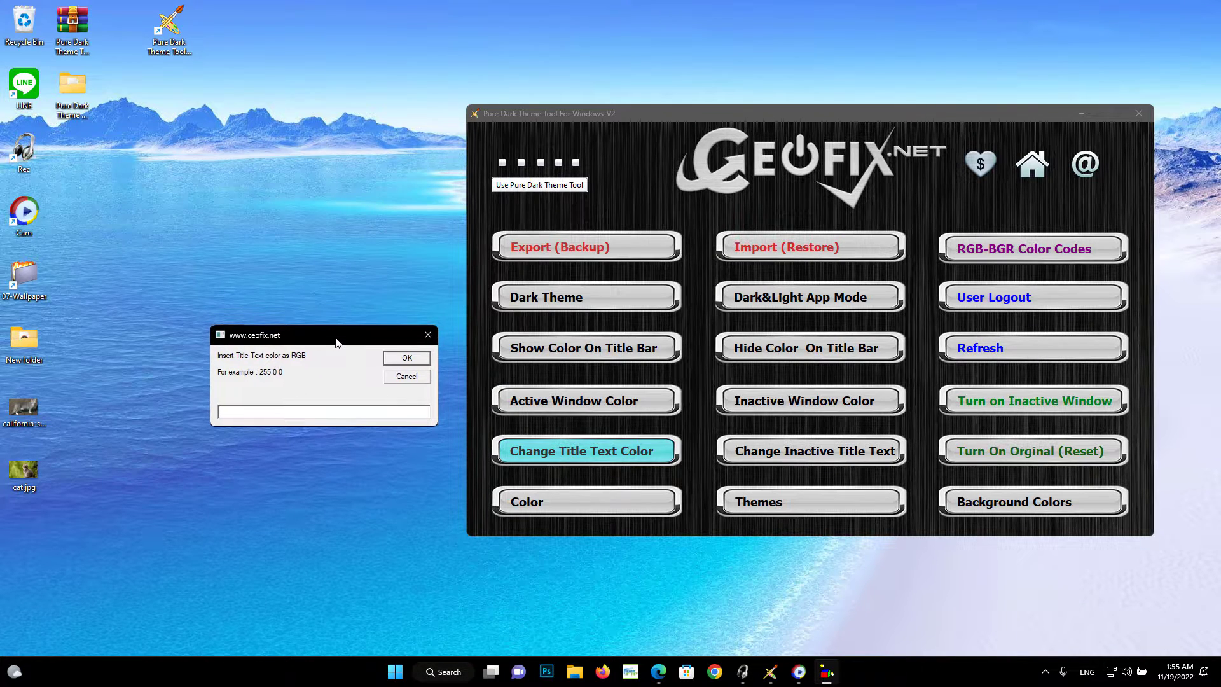
left_click(659, 671)
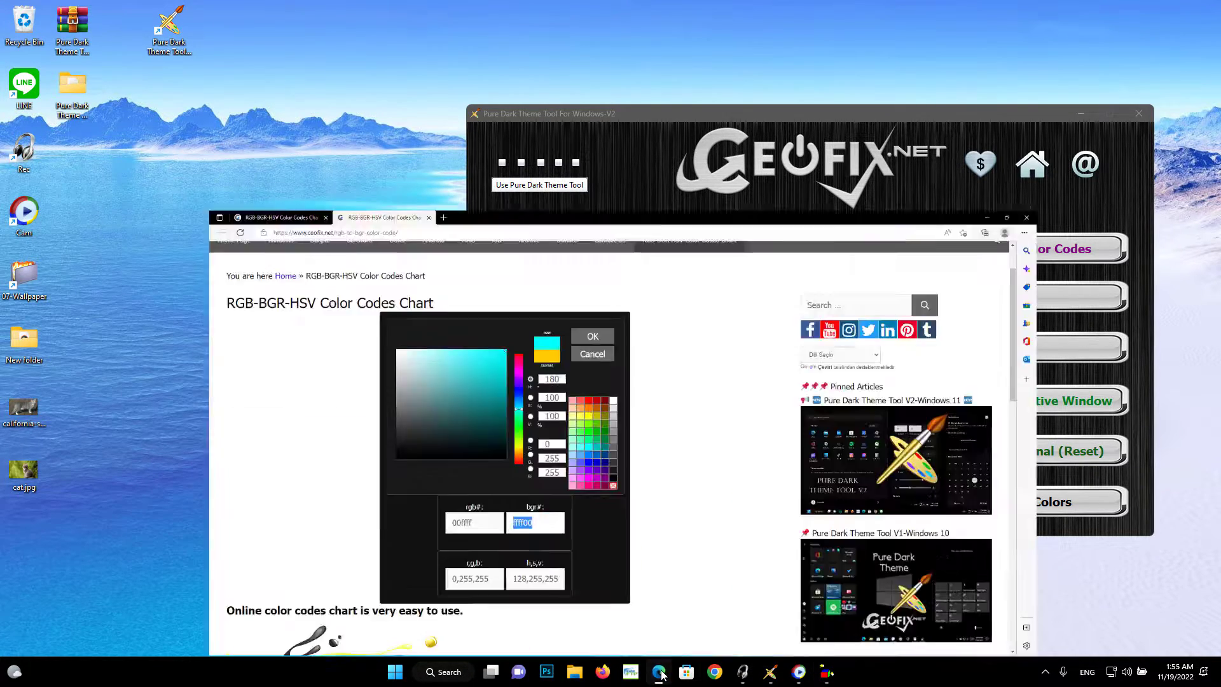
left_click(1176, 10)
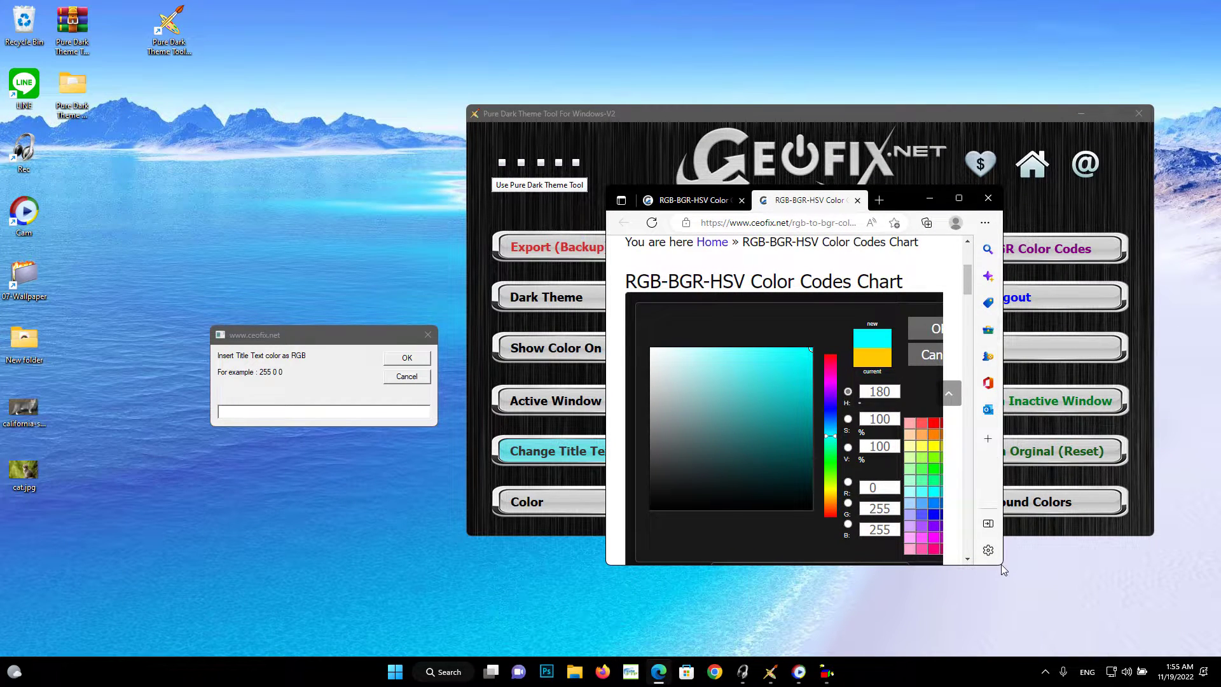
left_click_drag(1003, 565, 1125, 633)
scroll(964, 484, "down", 2)
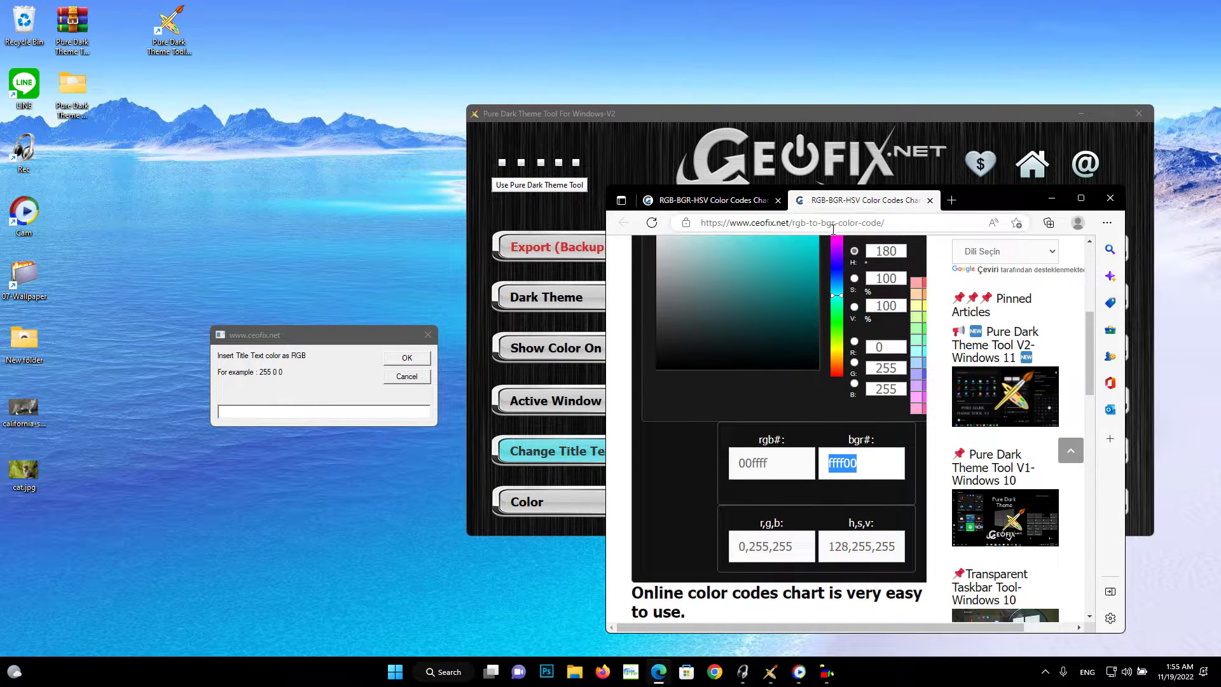
left_click_drag(602, 259, 472, 259)
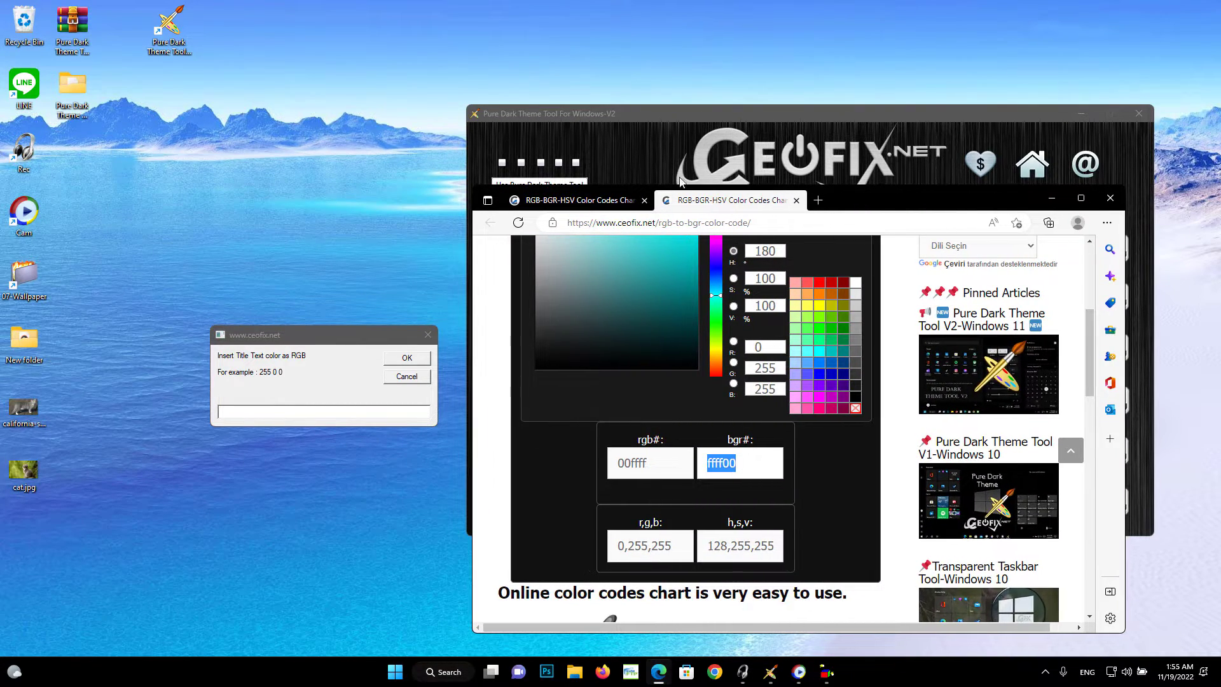
left_click_drag(872, 194, 890, 68)
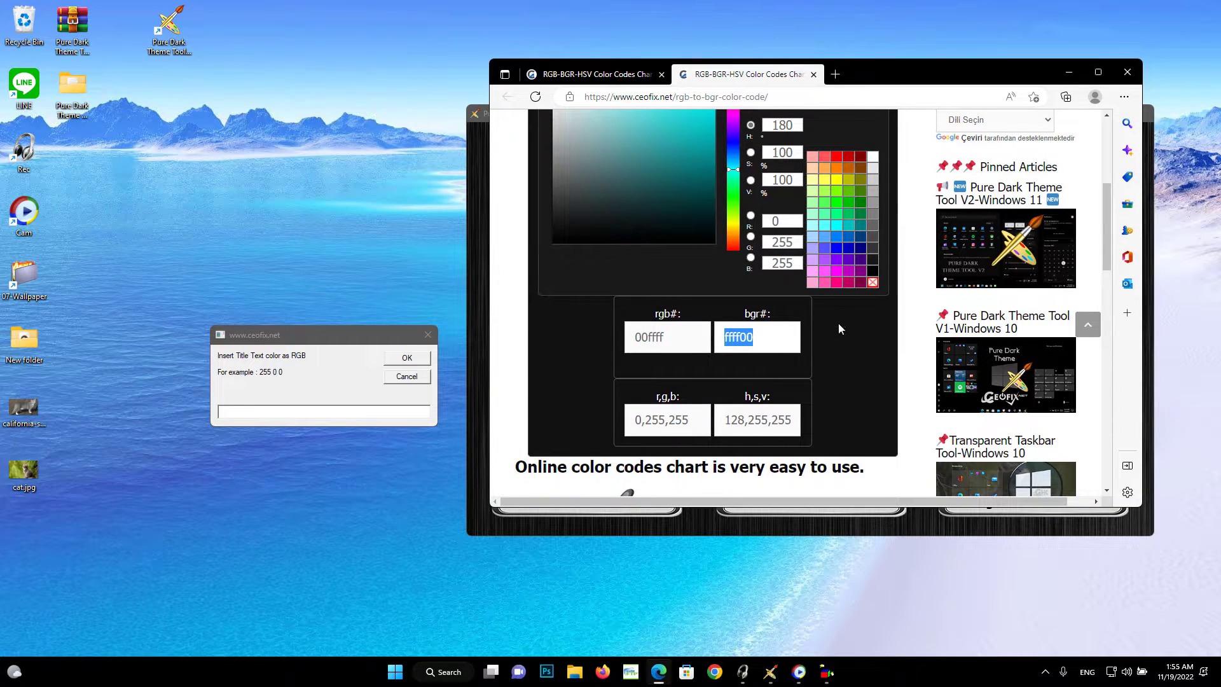
- Try several green swatches in the color codes chart and pick pure green with r,g,b 0,255,0
scroll(837, 323, "up", 1)
scroll(838, 325, "down", 1)
scroll(839, 300, "up", 1)
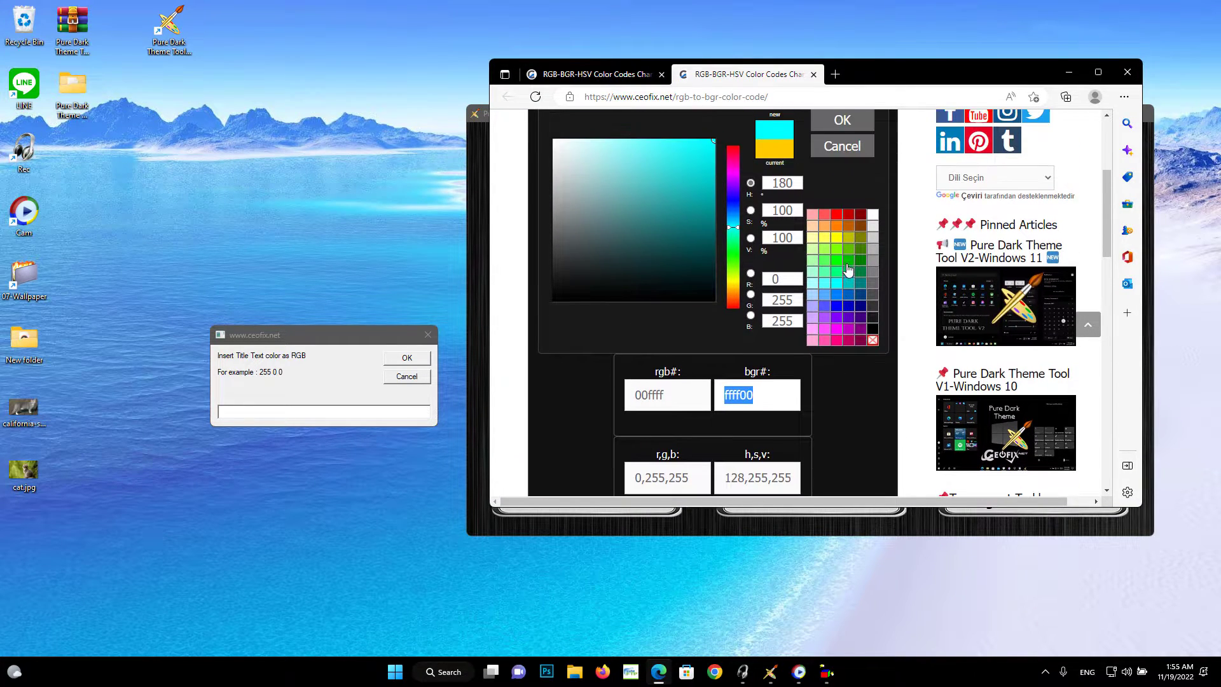
left_click(848, 257)
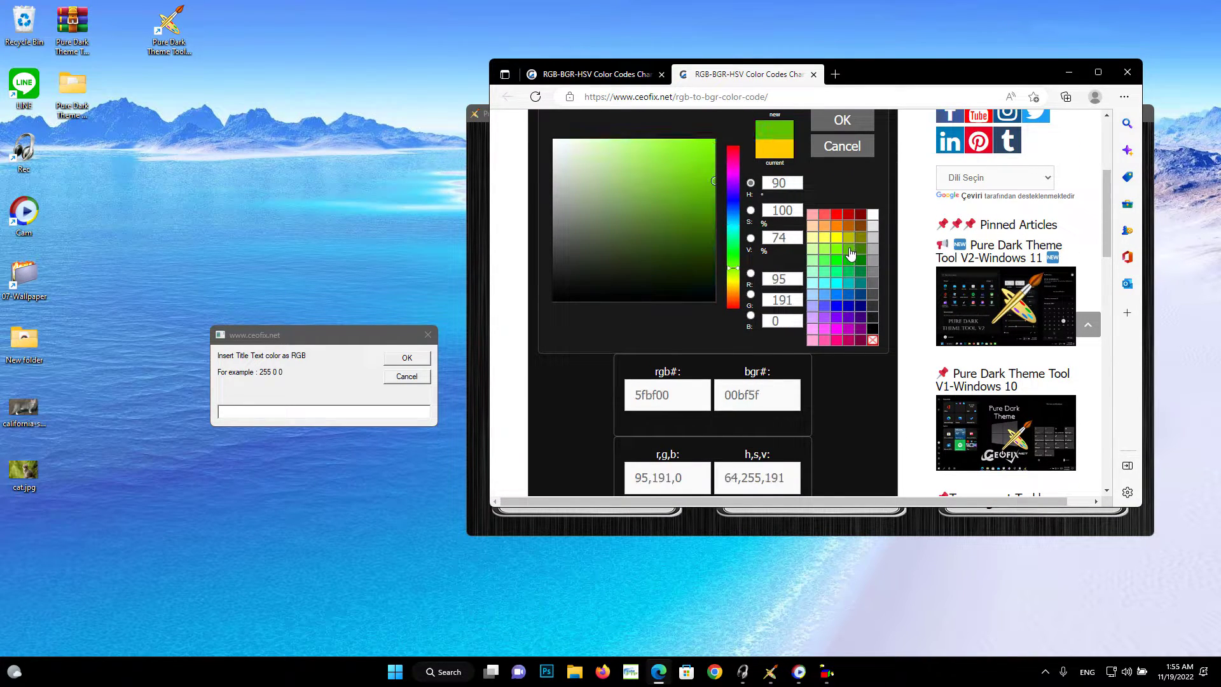
left_click(848, 262)
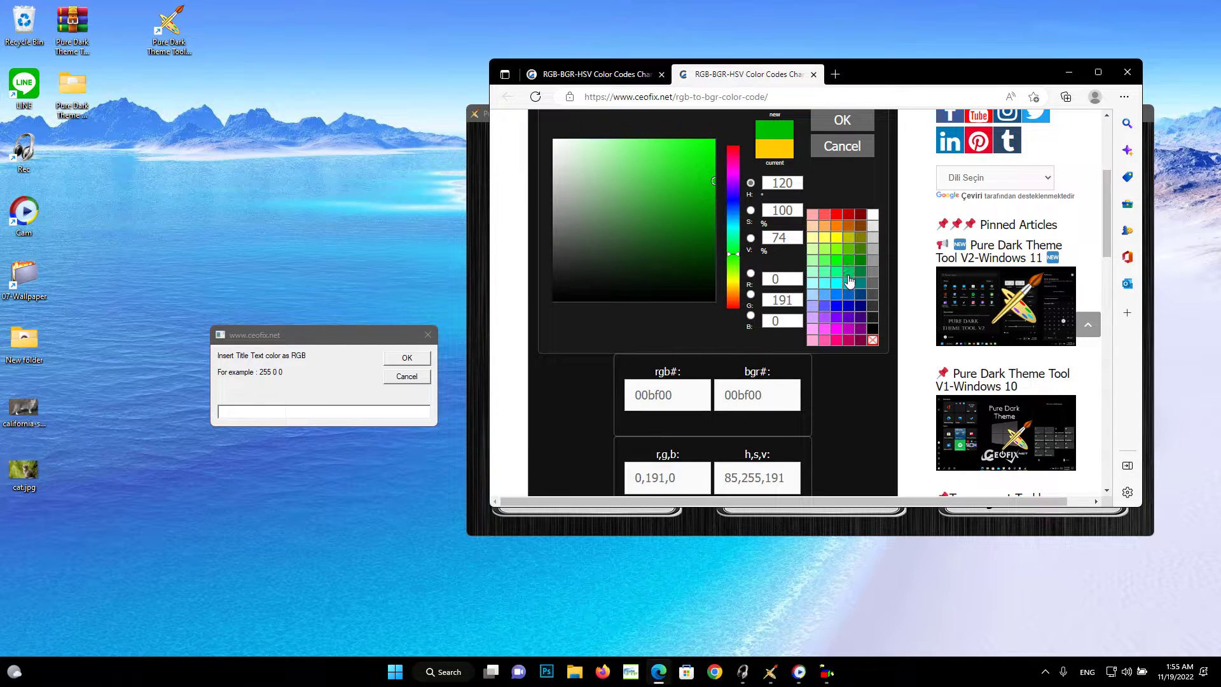
left_click(847, 272)
left_click(838, 251)
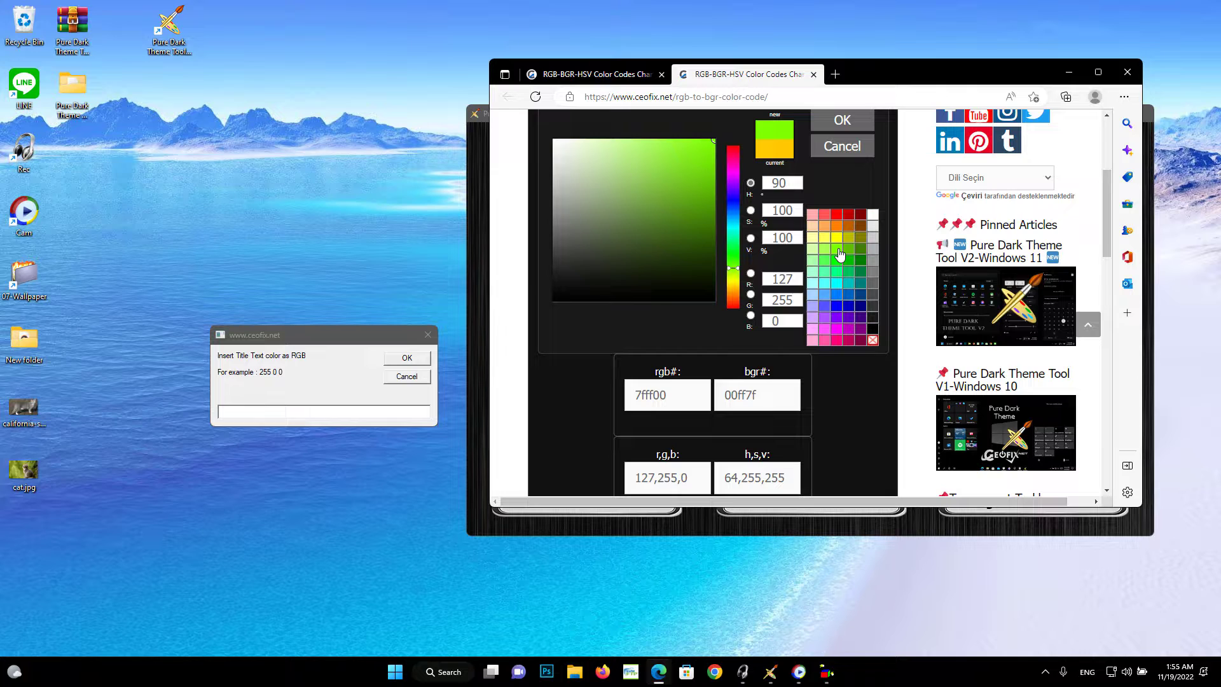
left_click(839, 266)
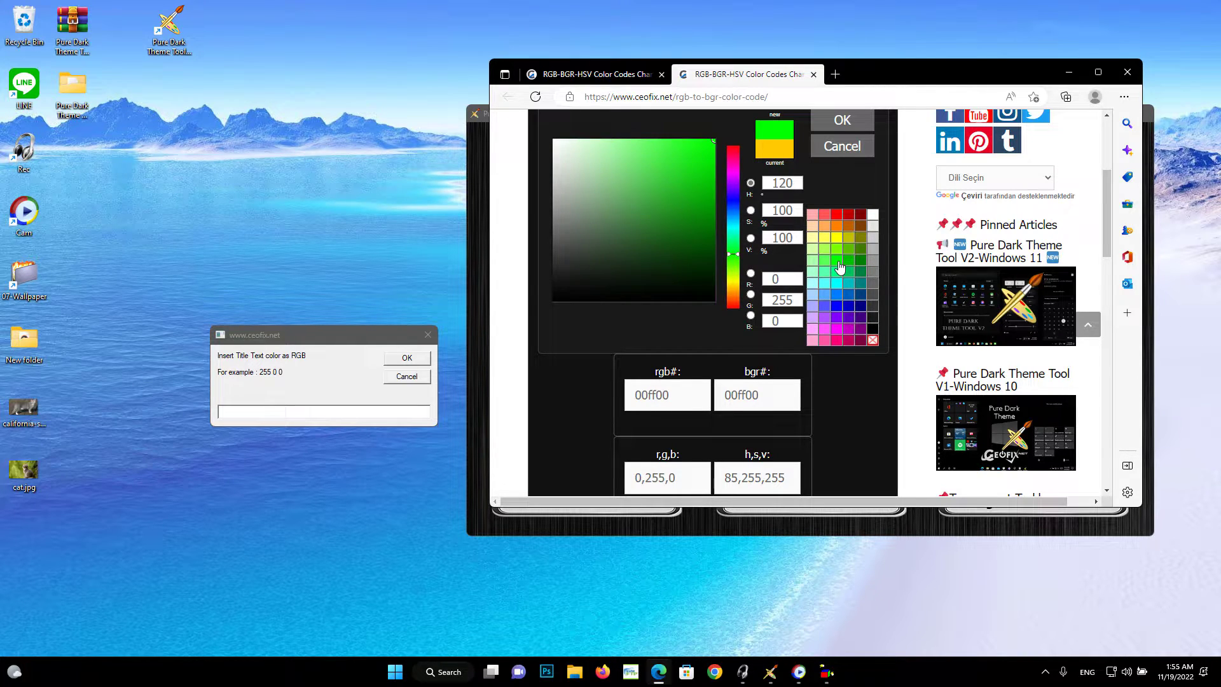
- Enter 0 255 0 as the title text color, compare it with the chart's r,g,b value, minimize the browser and apply the color
left_click(285, 413)
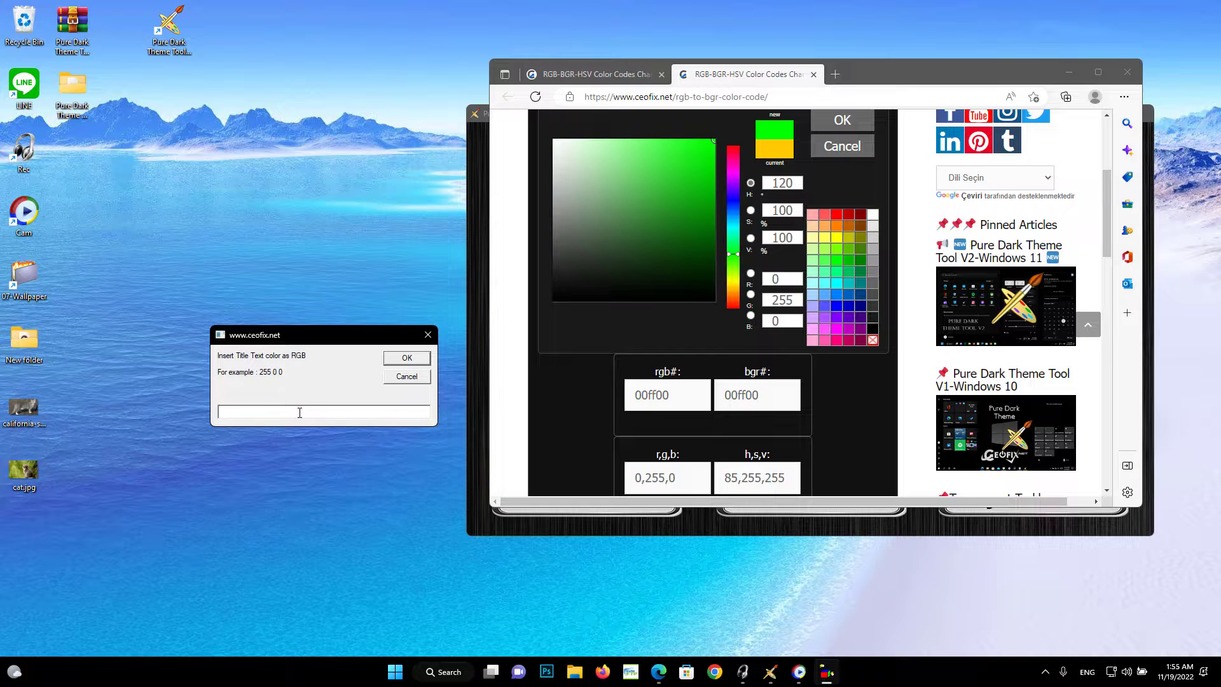
type("0 255 0")
left_click(647, 480)
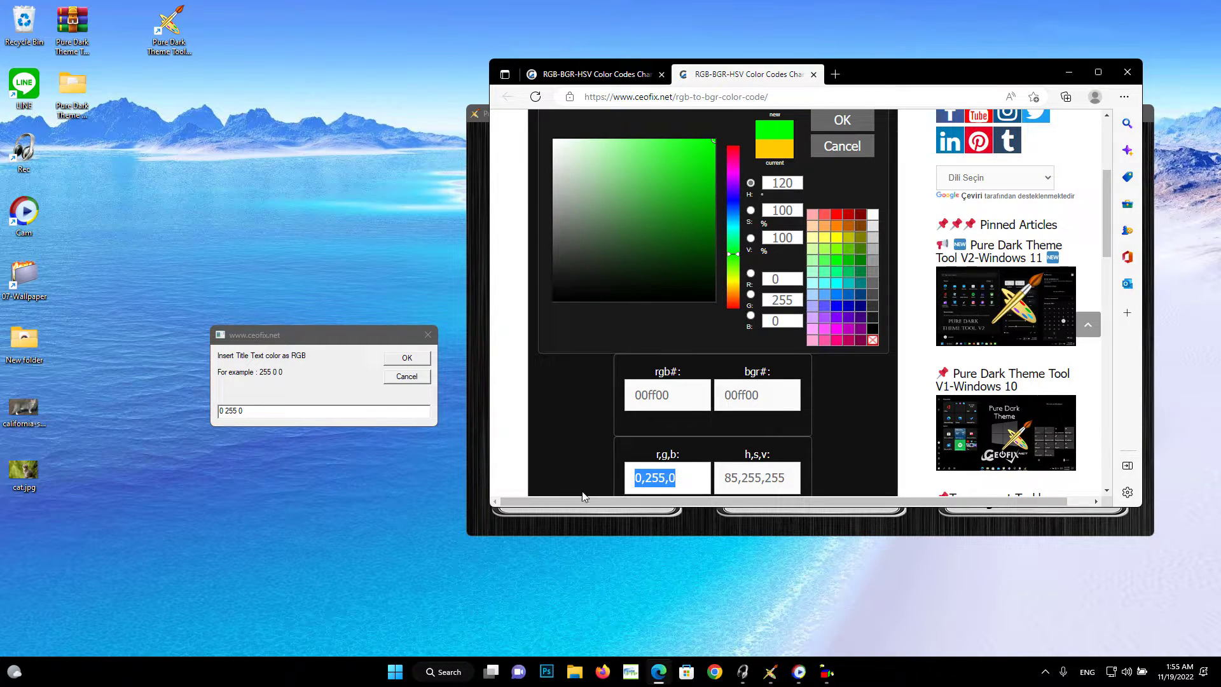
left_click(646, 484)
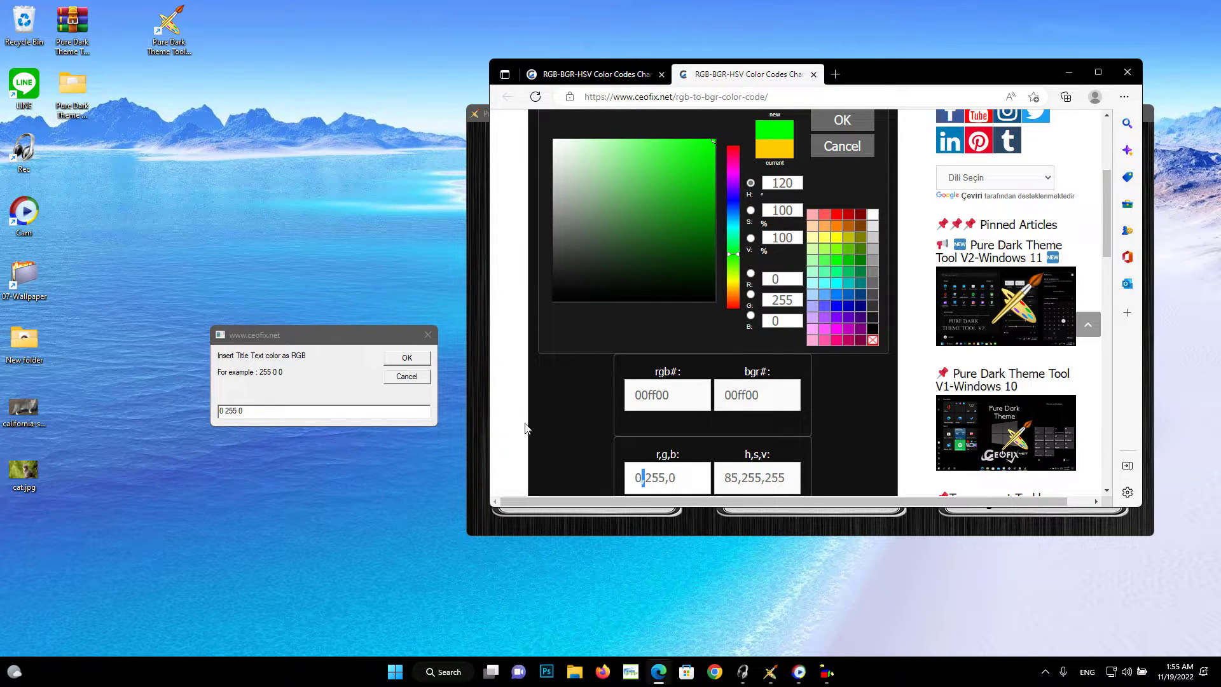
left_click_drag(690, 473, 626, 481)
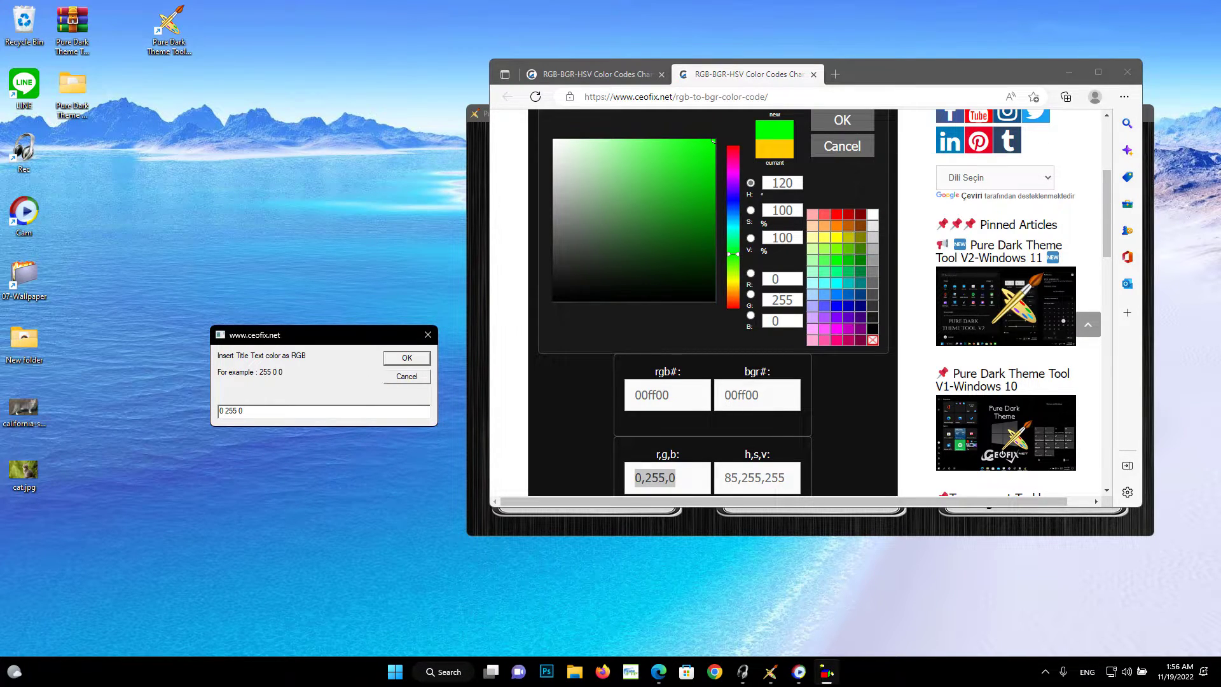
left_click(1068, 72)
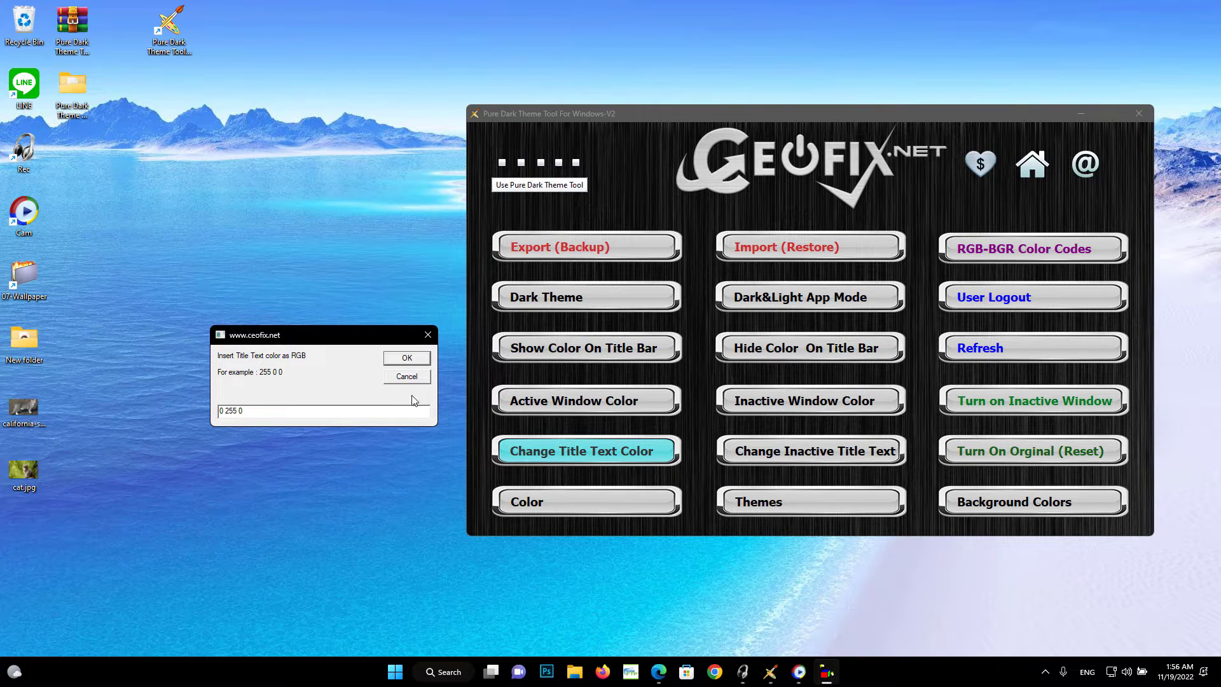
left_click(407, 358)
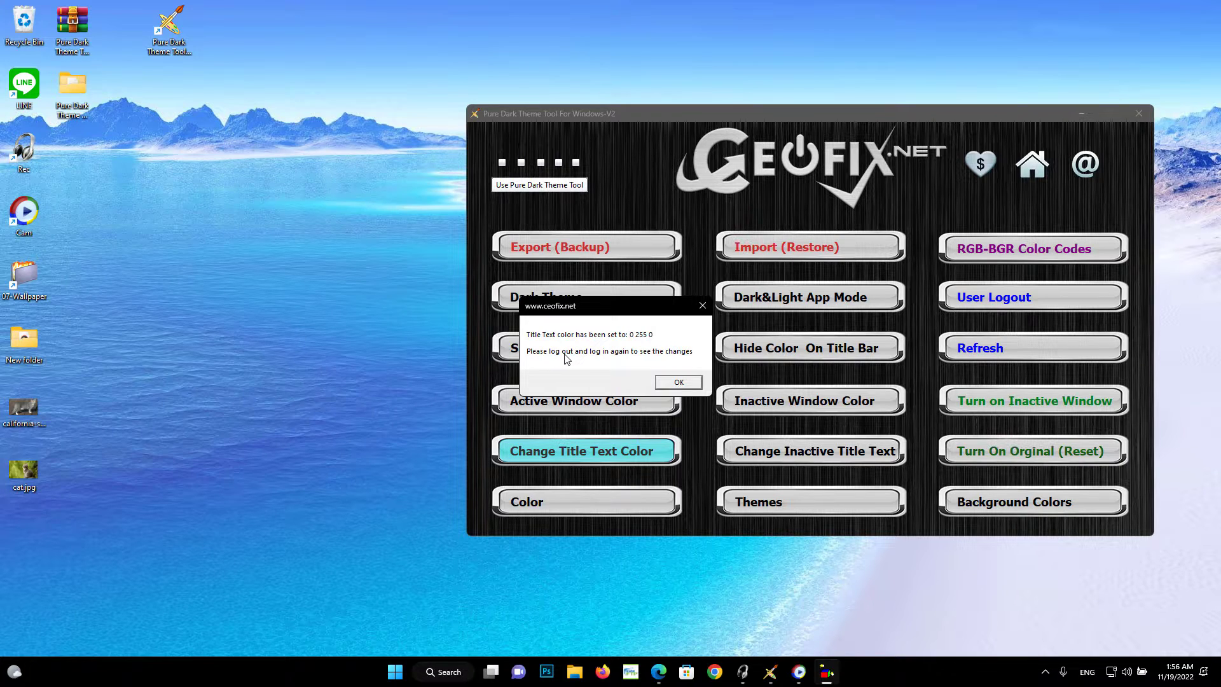
left_click(676, 382)
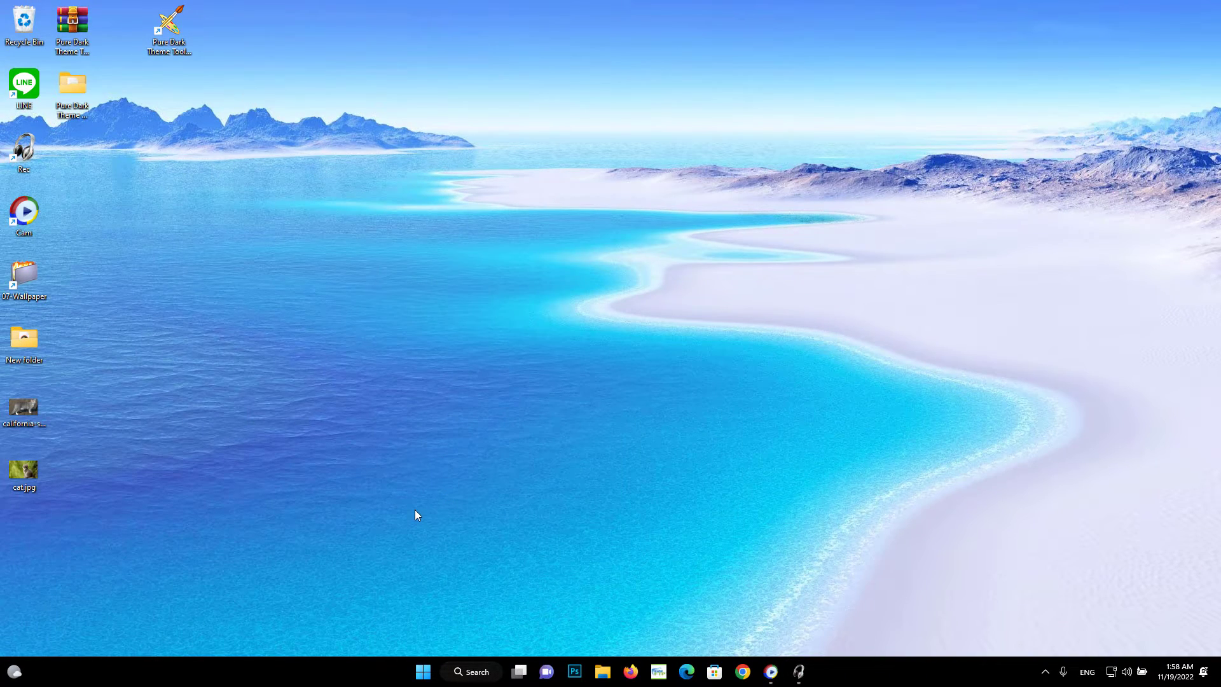
- Search for Paint, open it together with cat.jpg, and move the Paint window aside so both title bars can be compared
left_click(483, 672)
type("pai")
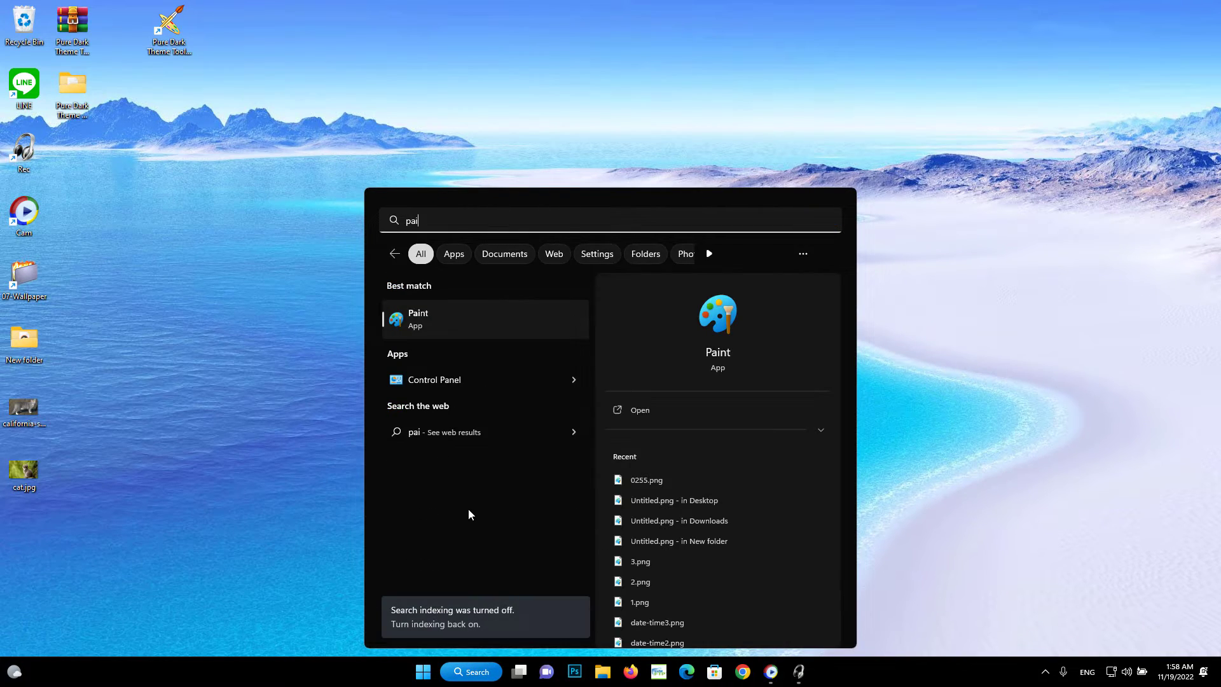
left_click(456, 329)
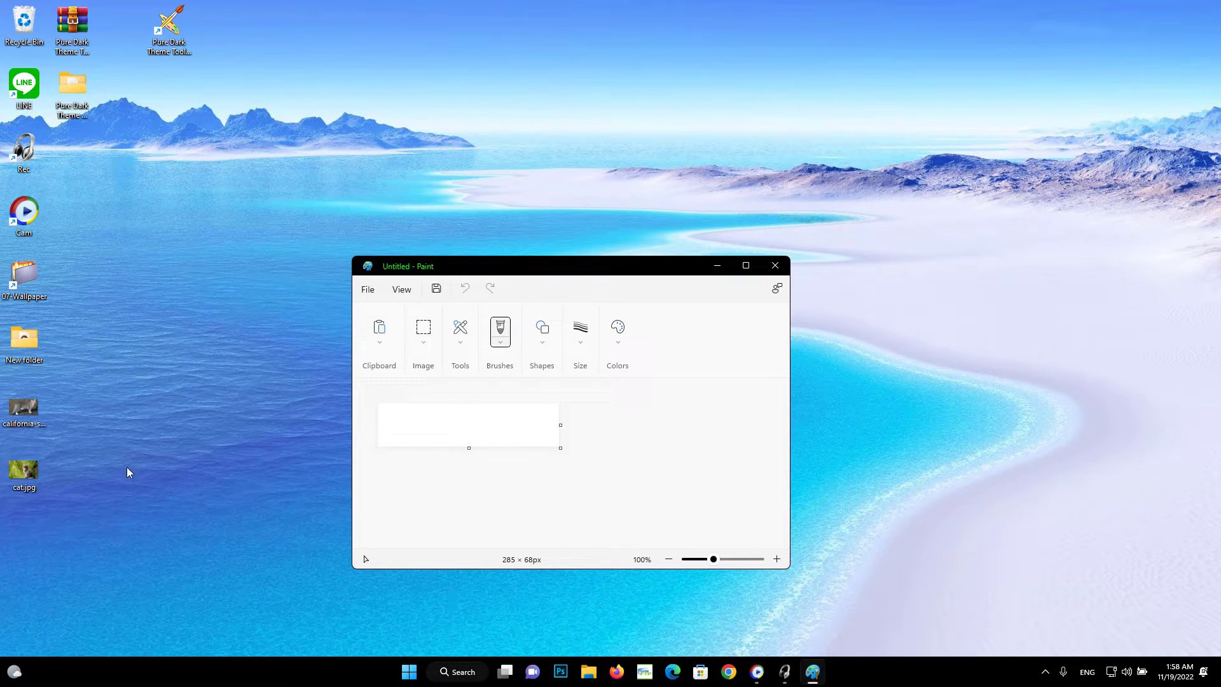
double_click(25, 475)
left_click_drag(469, 273, 597, 284)
- Alternate between the cat picture and Paint to check the active title text color, and close both windows
left_click(310, 327)
left_click(568, 281)
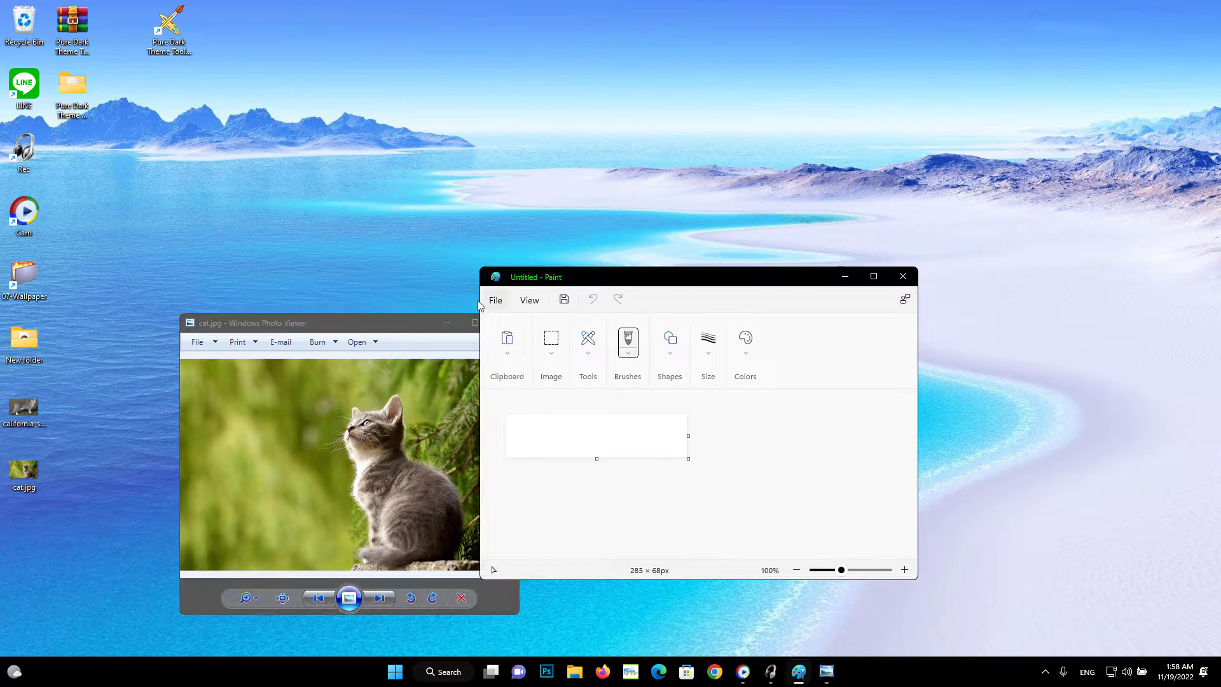
left_click(356, 328)
left_click(551, 283)
left_click(902, 276)
left_click(504, 324)
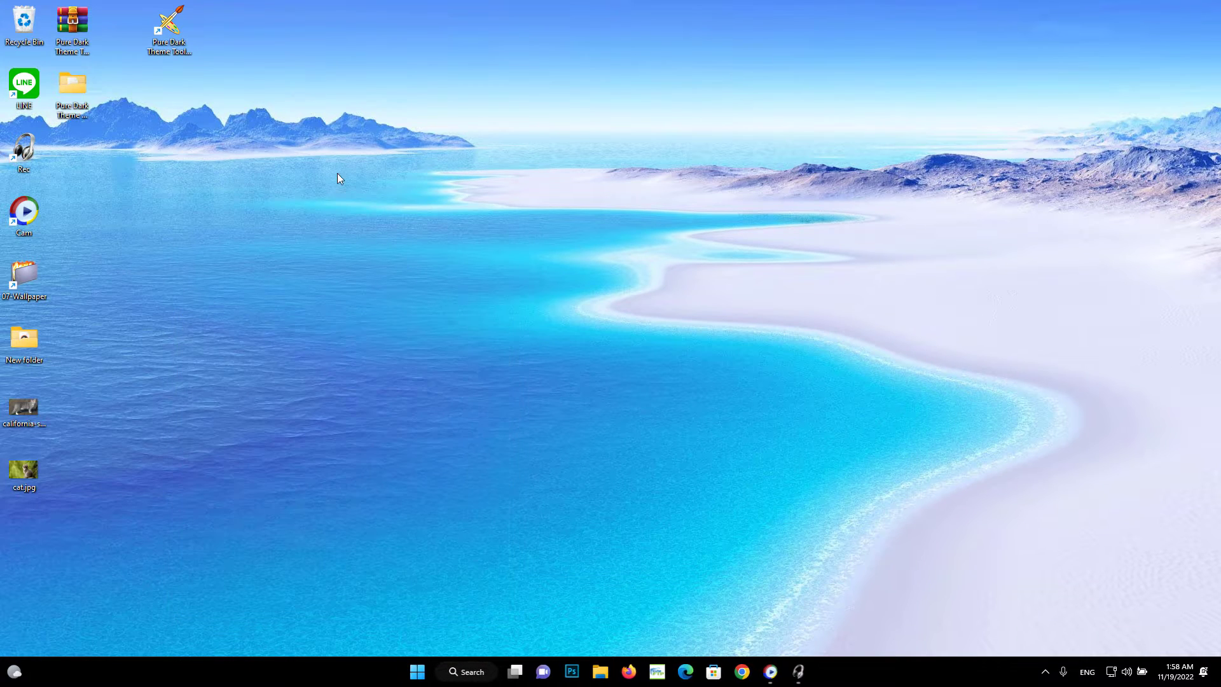
- Reopen Pure Dark Theme Tool, start changing the inactive title text color, and arrange the RGB prompt beside the opened color codes chart
double_click(168, 26)
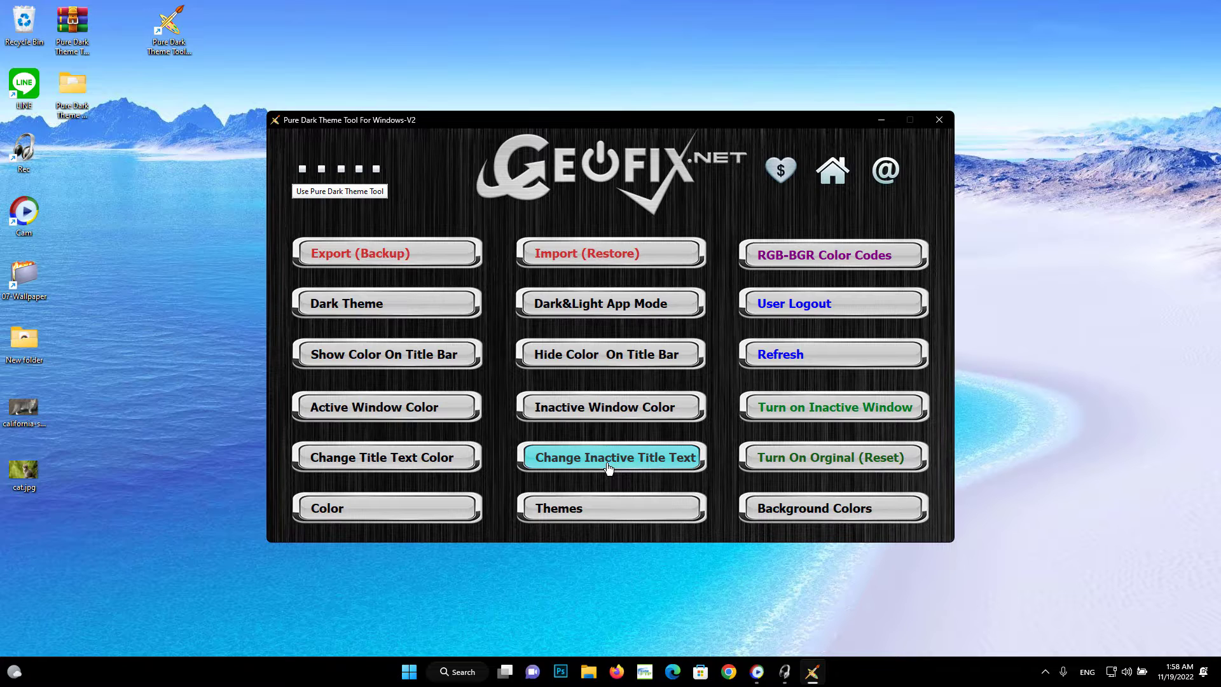
left_click(609, 469)
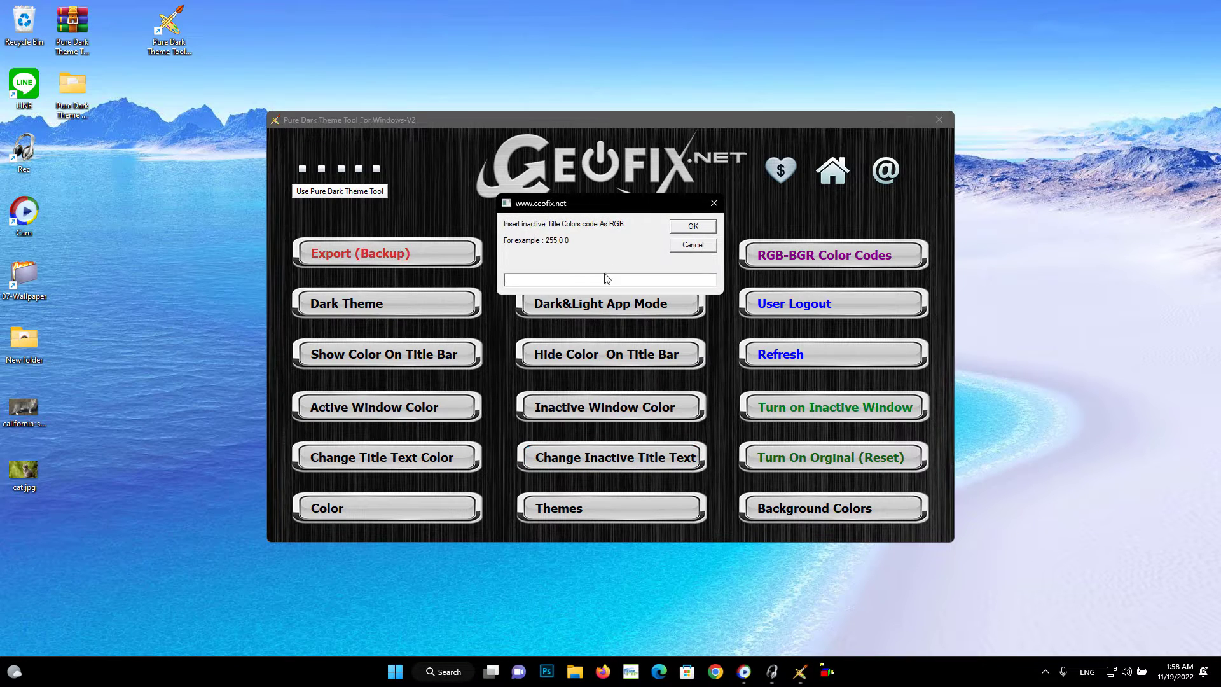
left_click_drag(589, 116, 760, 111)
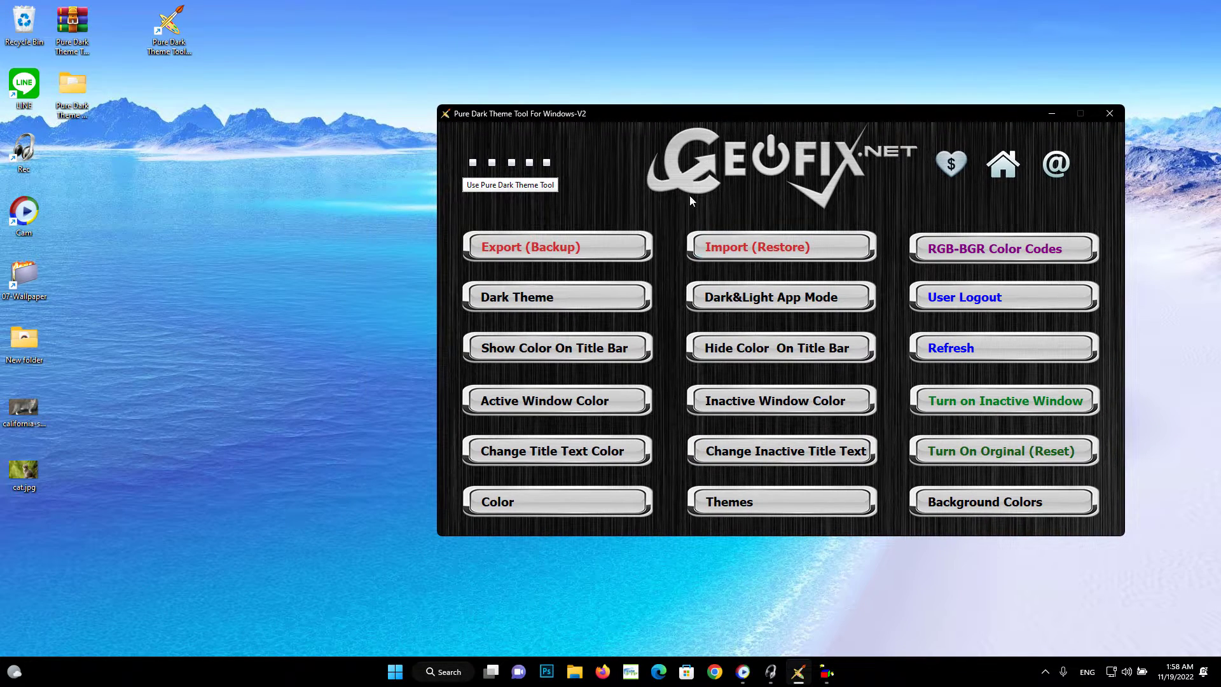
left_click(824, 671)
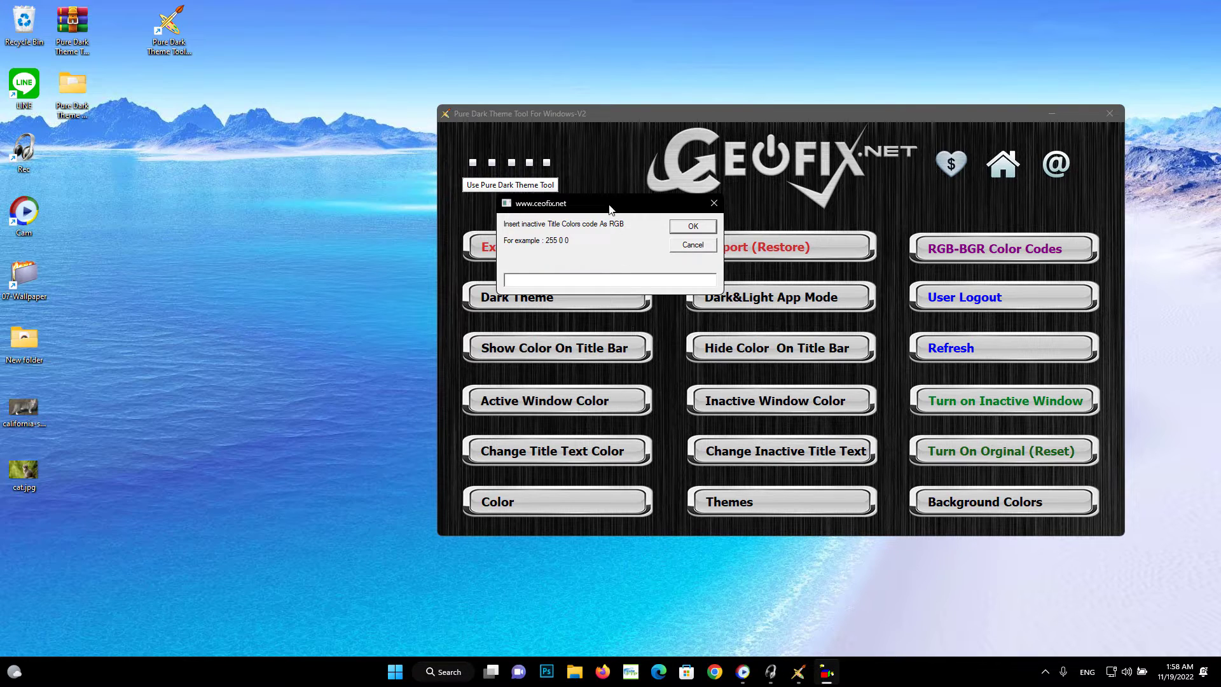
left_click_drag(609, 209, 289, 289)
left_click(1020, 253)
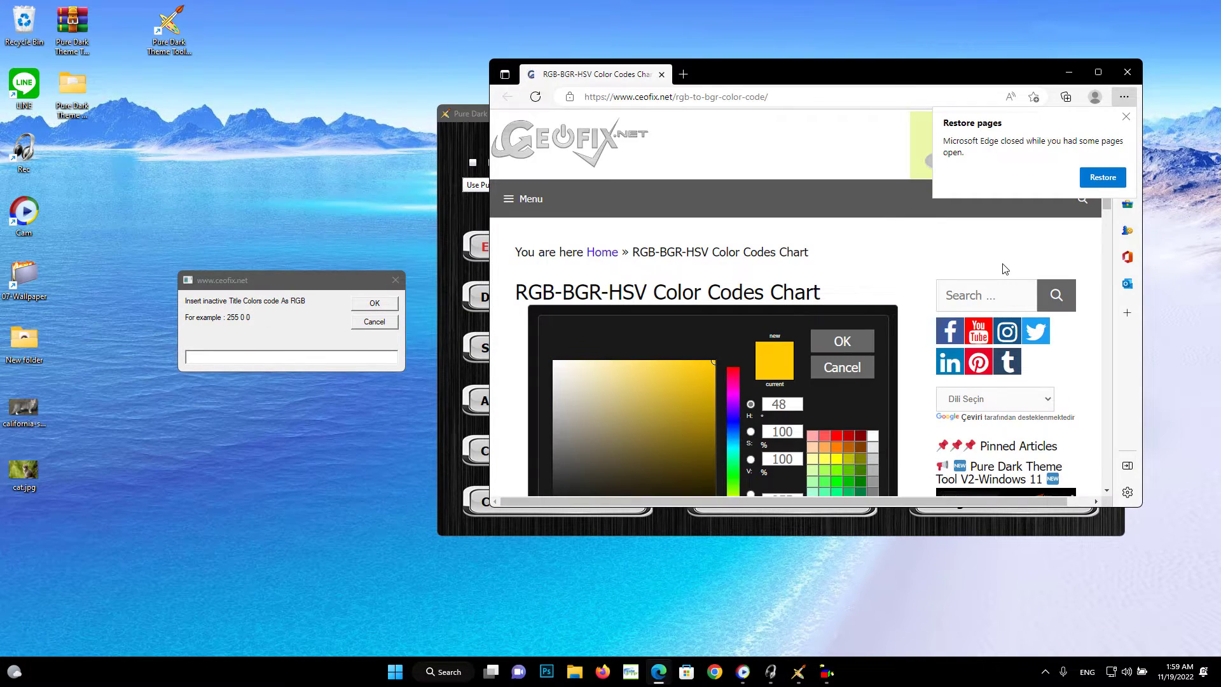
- Pick the cyan swatch in the color codes chart and copy its r,g,b value 0,255,255
scroll(890, 314, "down", 2)
scroll(889, 320, "down", 1)
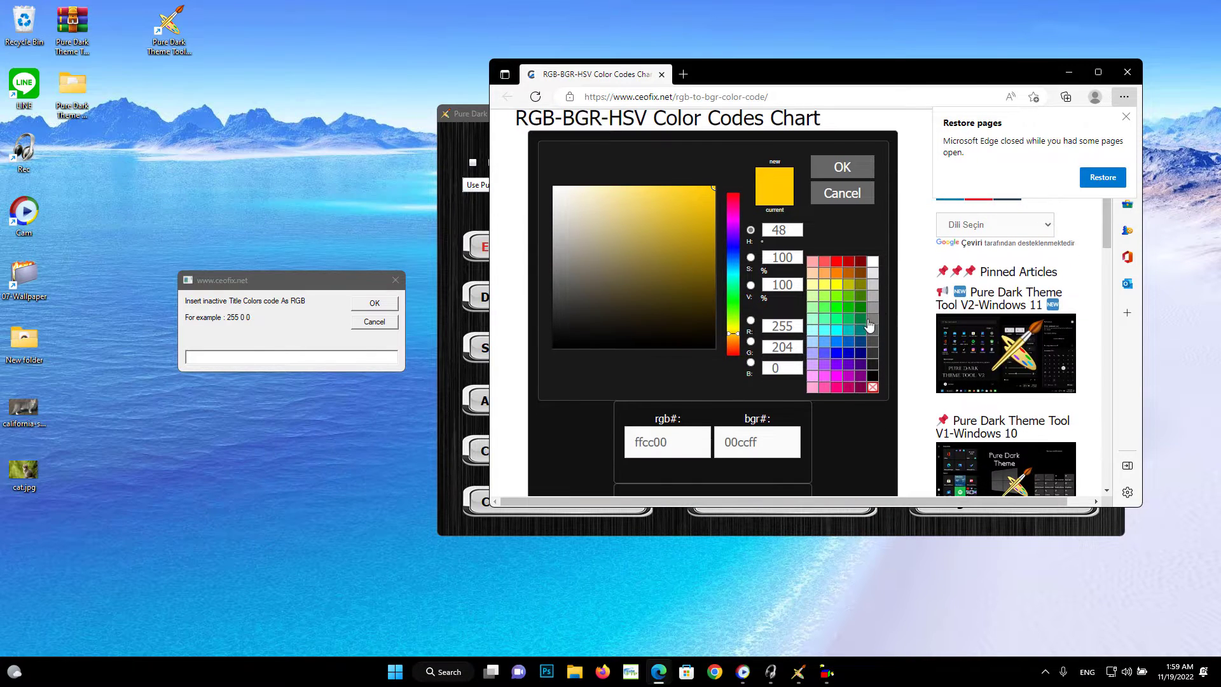
left_click(838, 330)
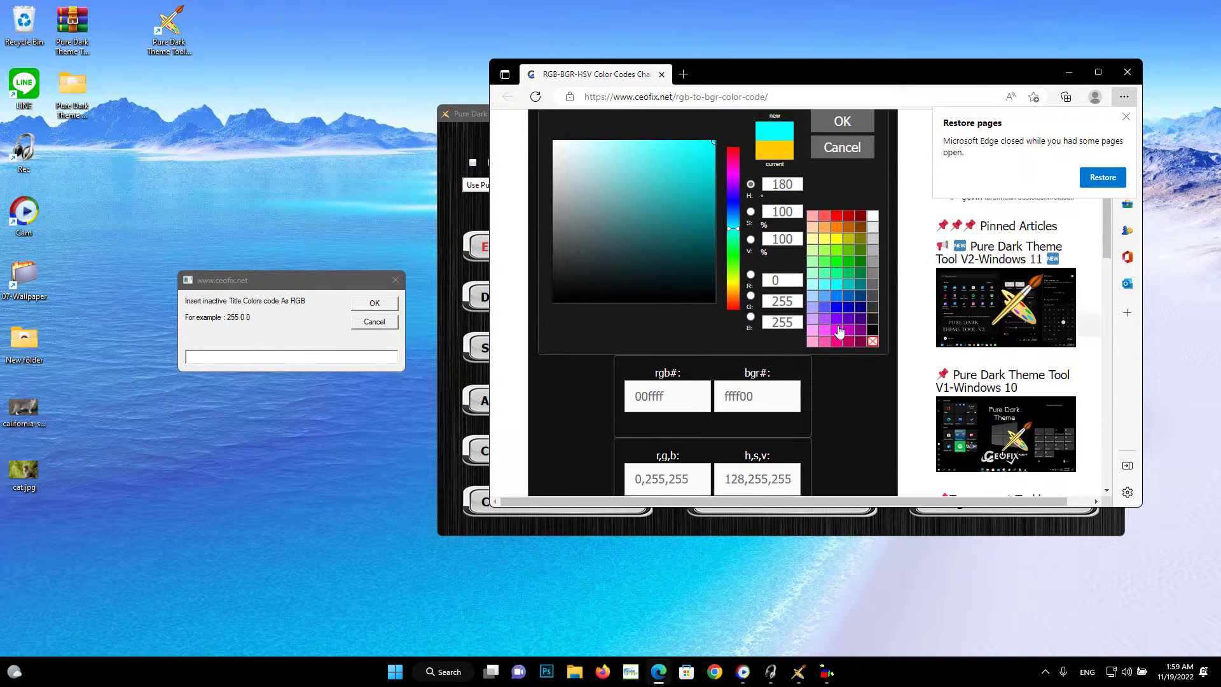
scroll(839, 333, "down", 1)
scroll(743, 381, "down", 2)
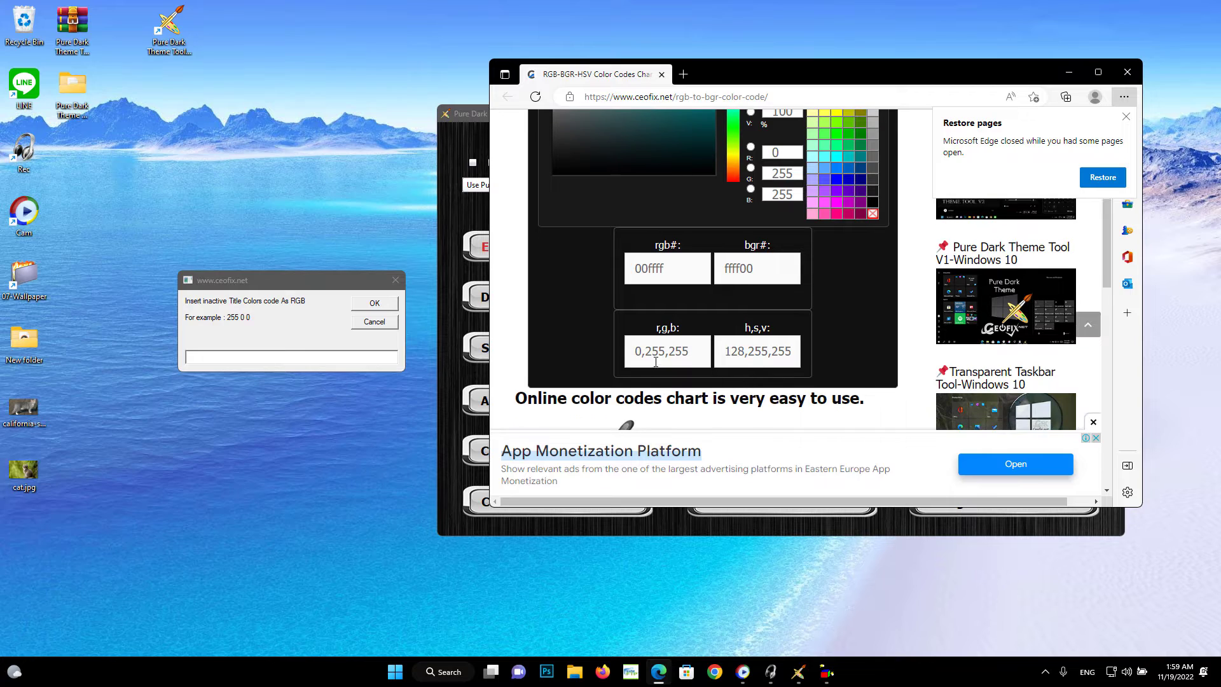
left_click_drag(689, 351, 633, 352)
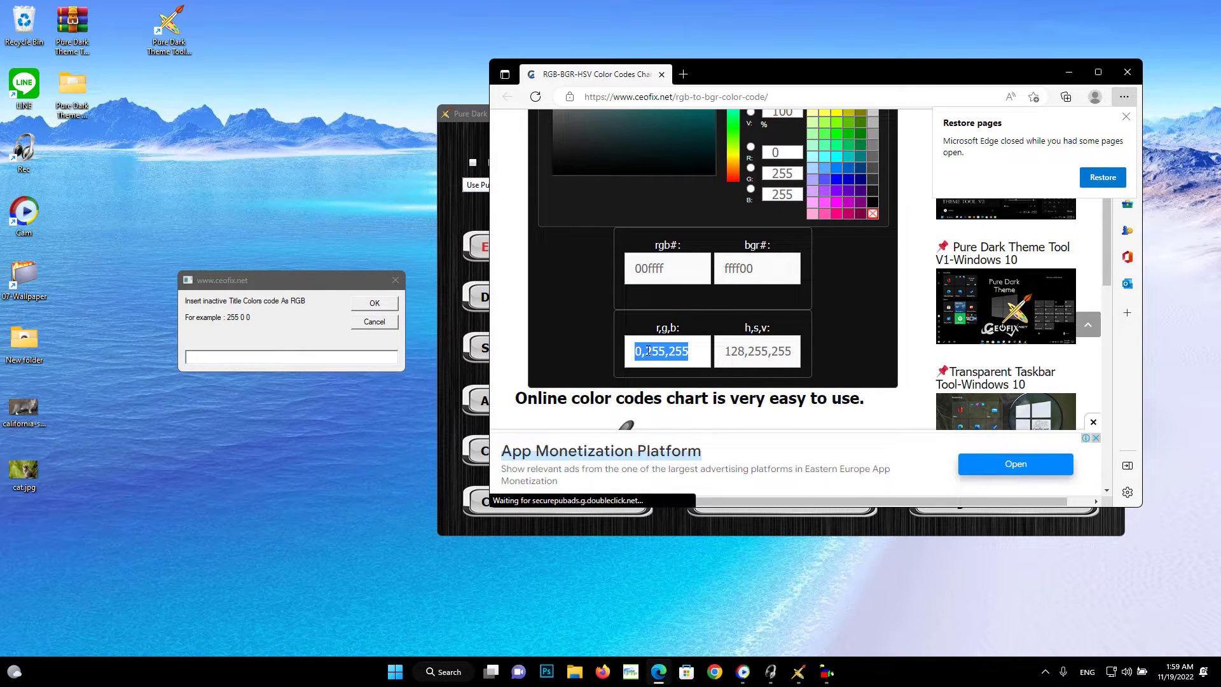
right_click(646, 352)
left_click(684, 341)
- Paste the copied value into the inactive title color prompt and replace its commas with spaces so it reads 0 255 255
left_click(309, 356)
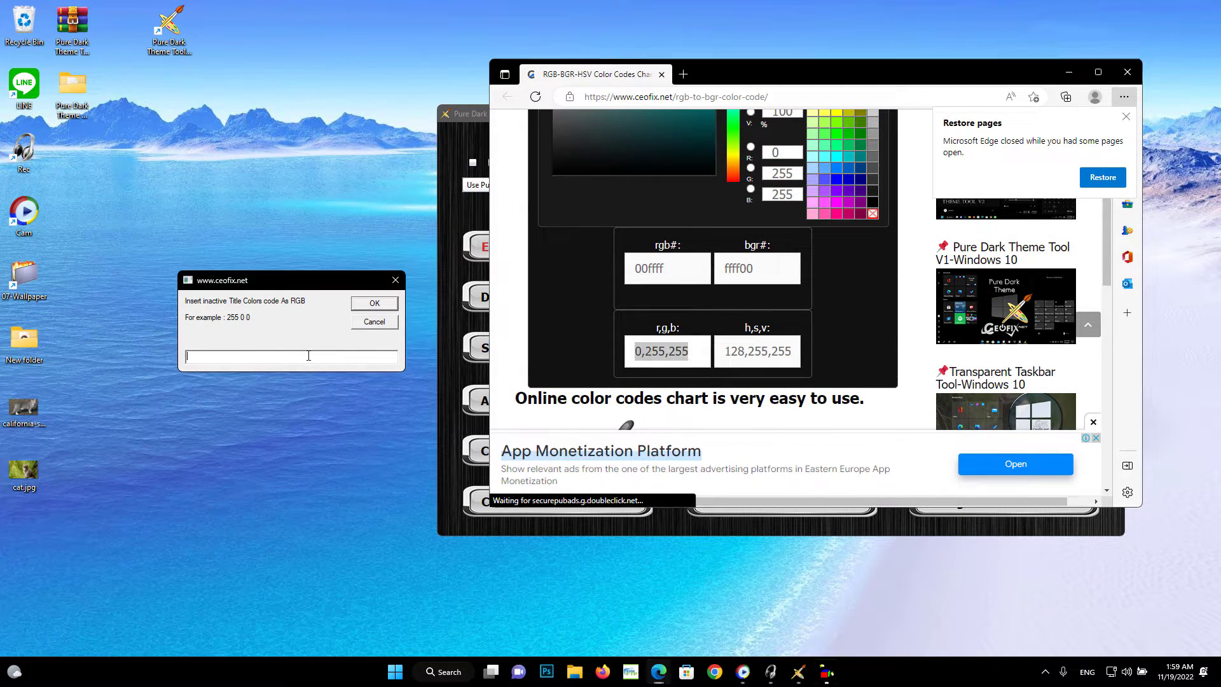
right_click(309, 357)
left_click(341, 411)
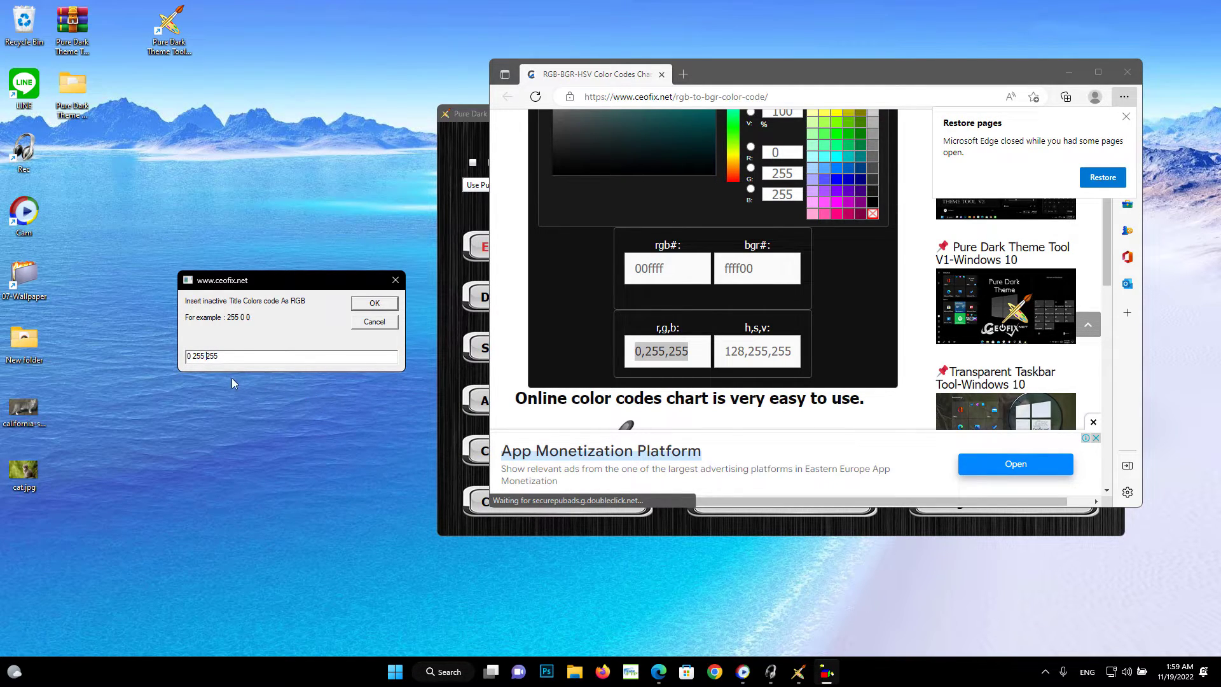
left_click_drag(230, 358, 175, 359)
left_click(646, 355)
left_click_drag(644, 353, 635, 354)
left_click(642, 353)
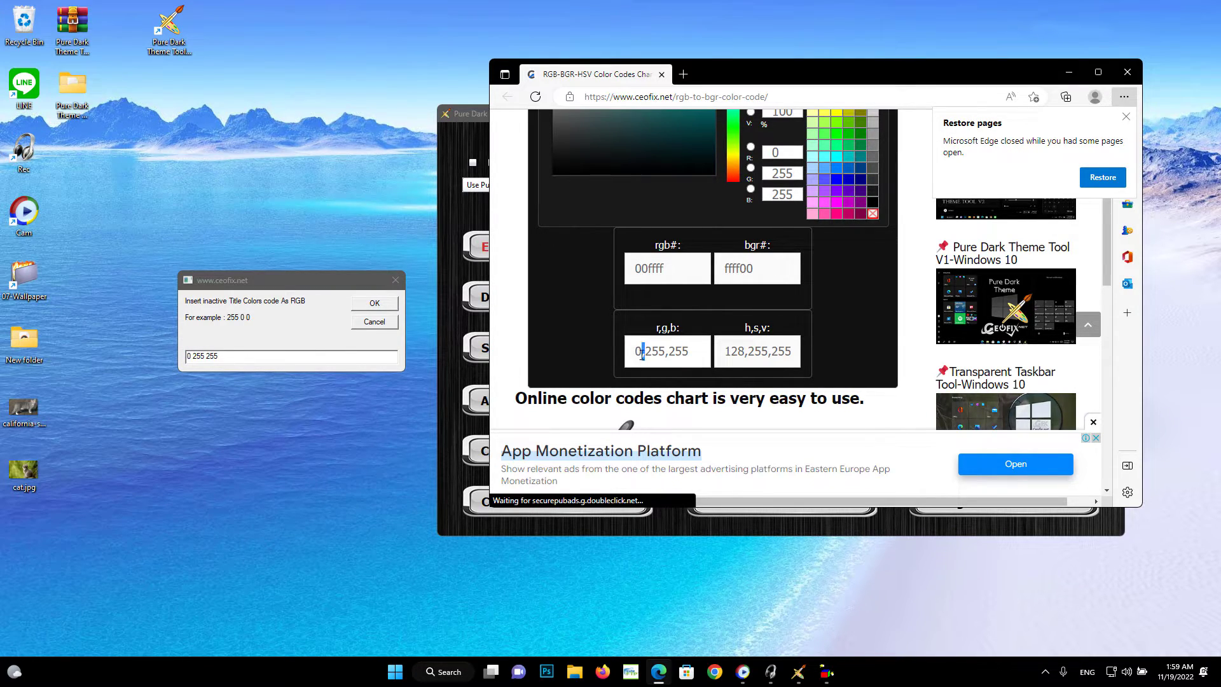
left_click(193, 360)
key("shift+End")
left_click(191, 360)
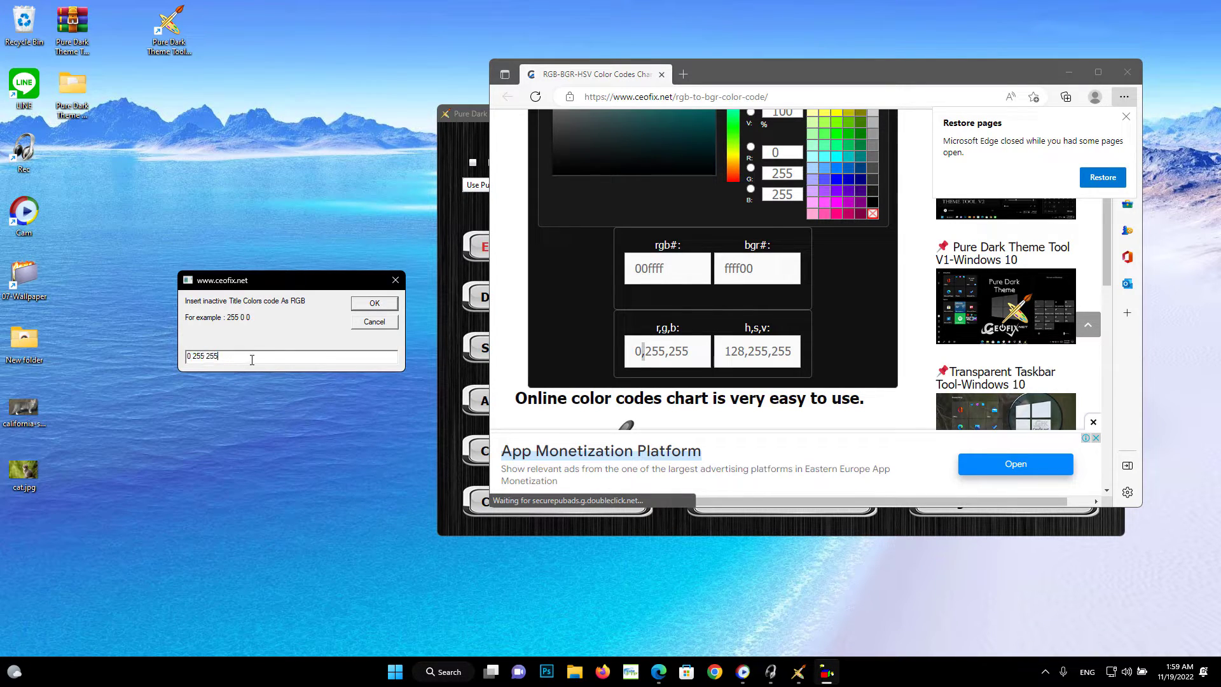
key("shift+End")
- Minimize the browser, apply the inactive title text color and log out of Windows from the tool
left_click(1068, 72)
left_click(367, 305)
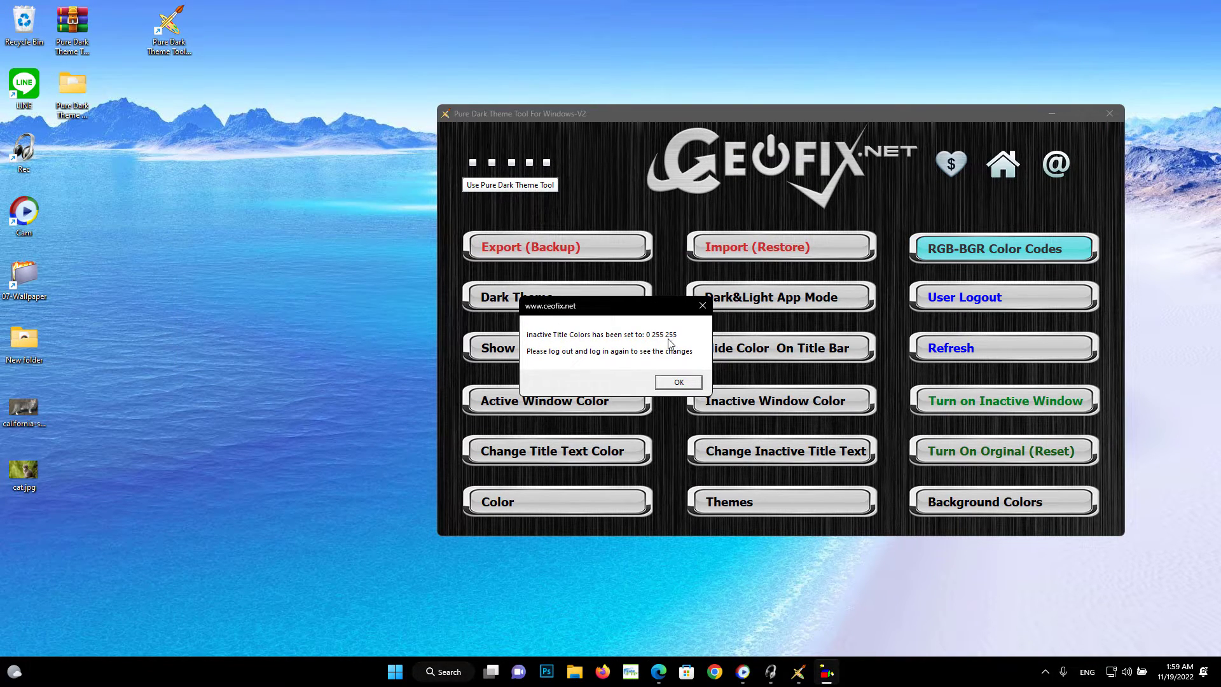
left_click(679, 382)
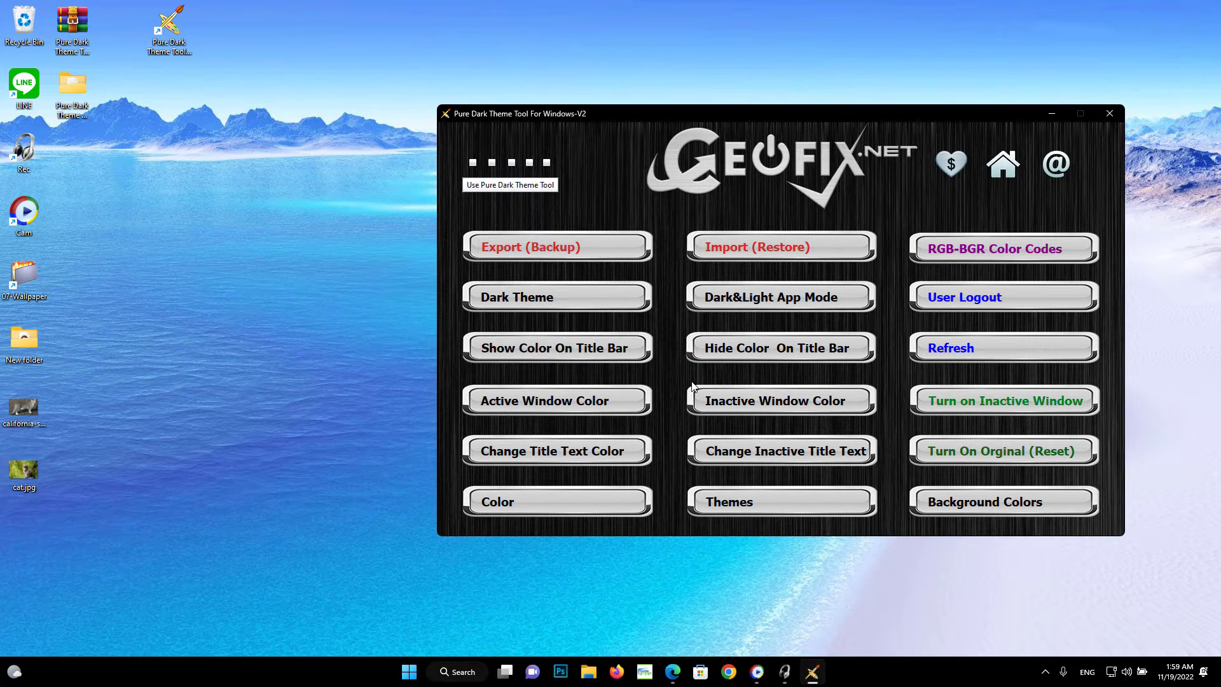
left_click(956, 310)
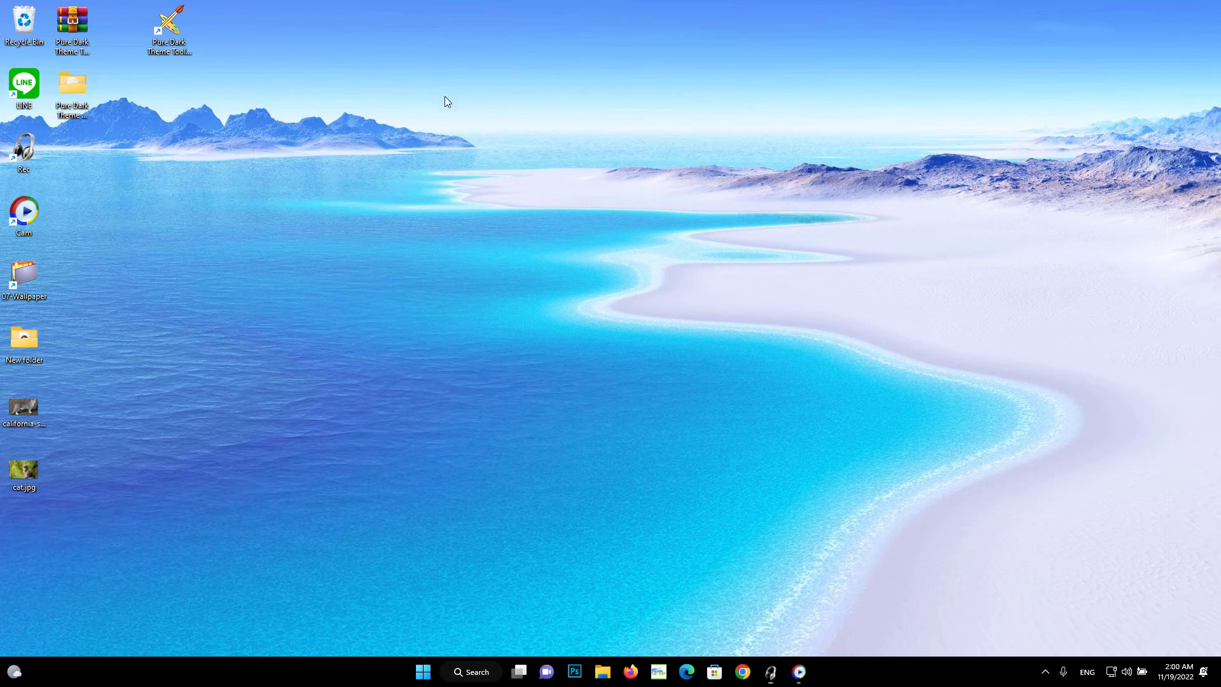
- Search for Paint and open it to check the title text color
left_click(474, 673)
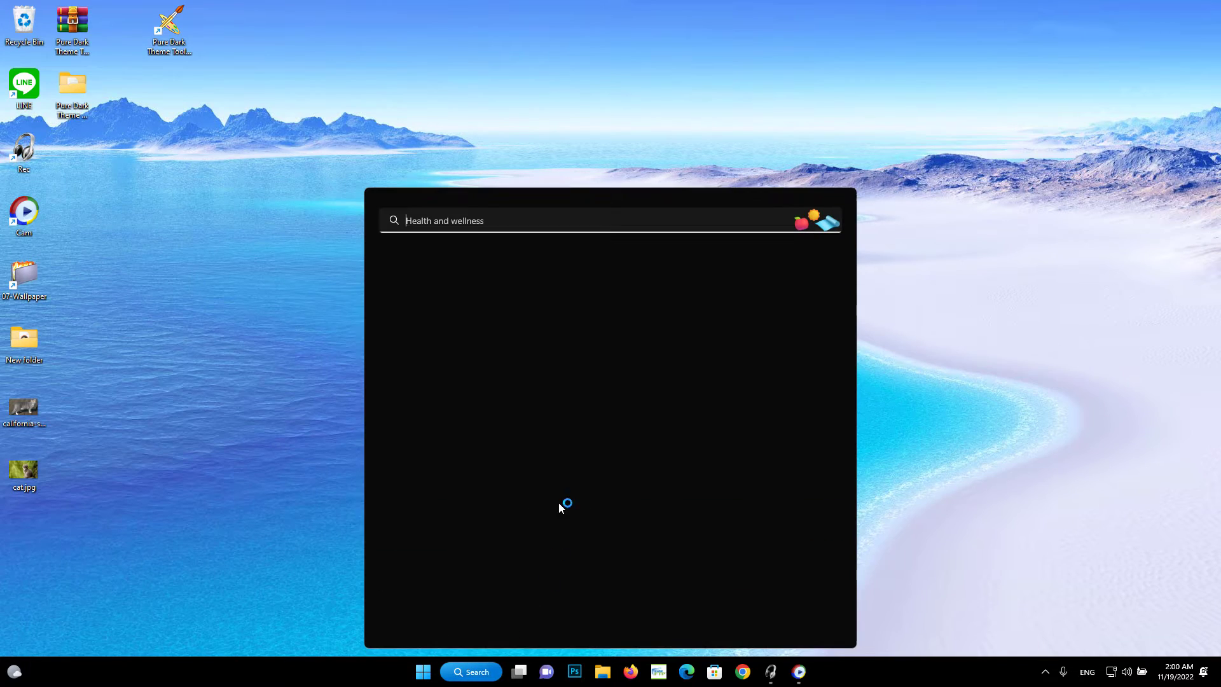
type("pa")
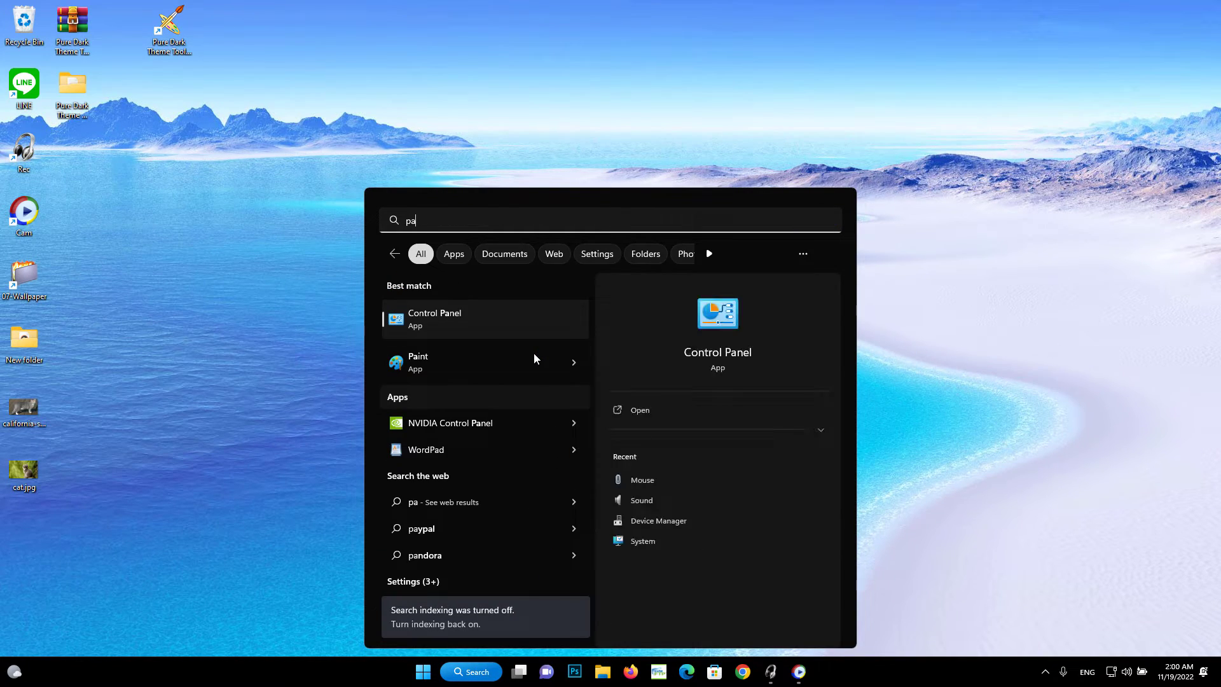
left_click(457, 358)
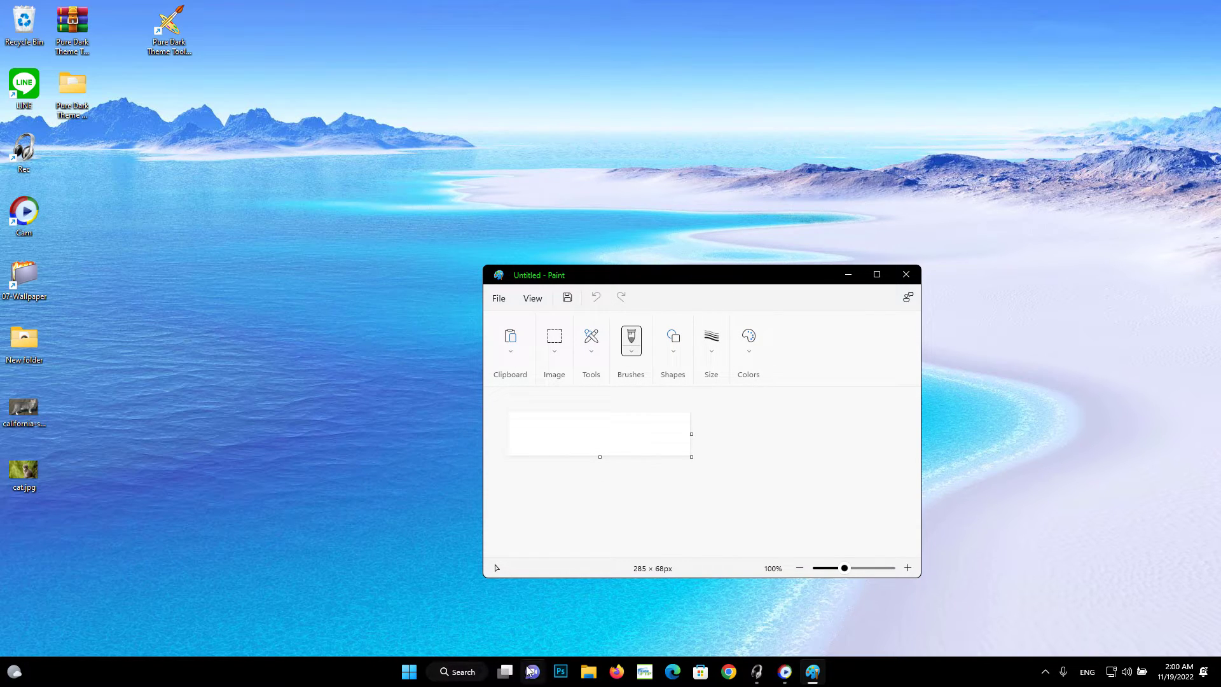
- Open a second Paint window beside the first, compare their active and inactive title bars, and close the second window
right_click(819, 672)
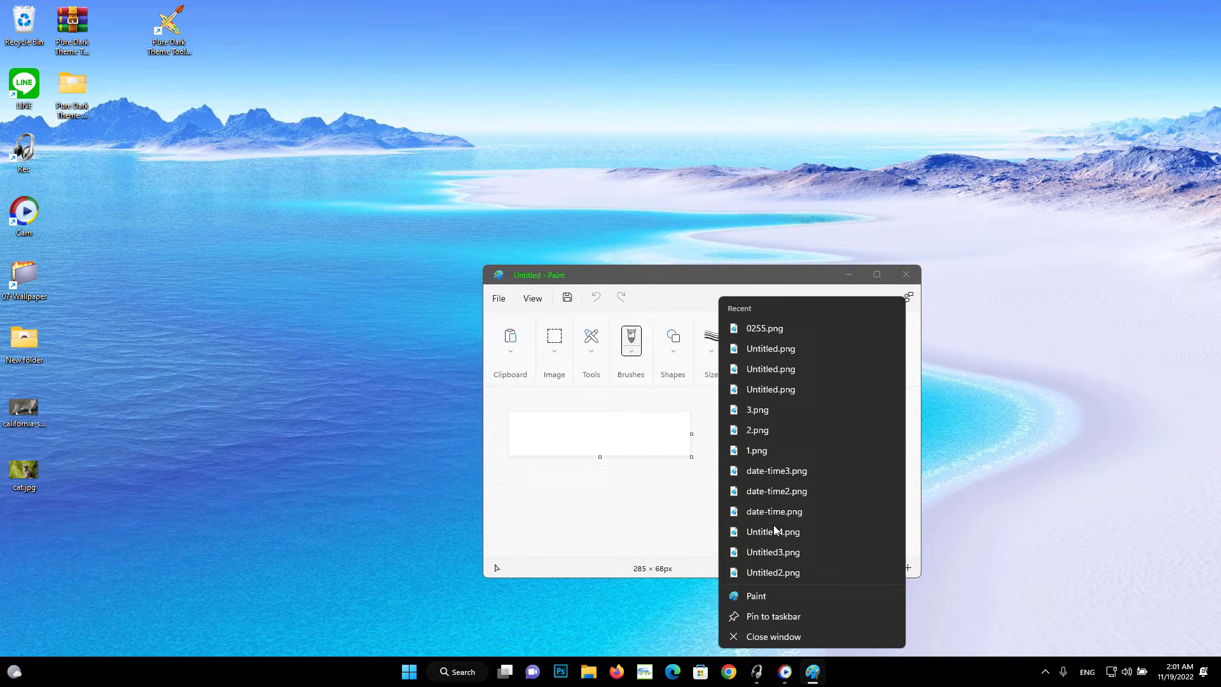
left_click(773, 598)
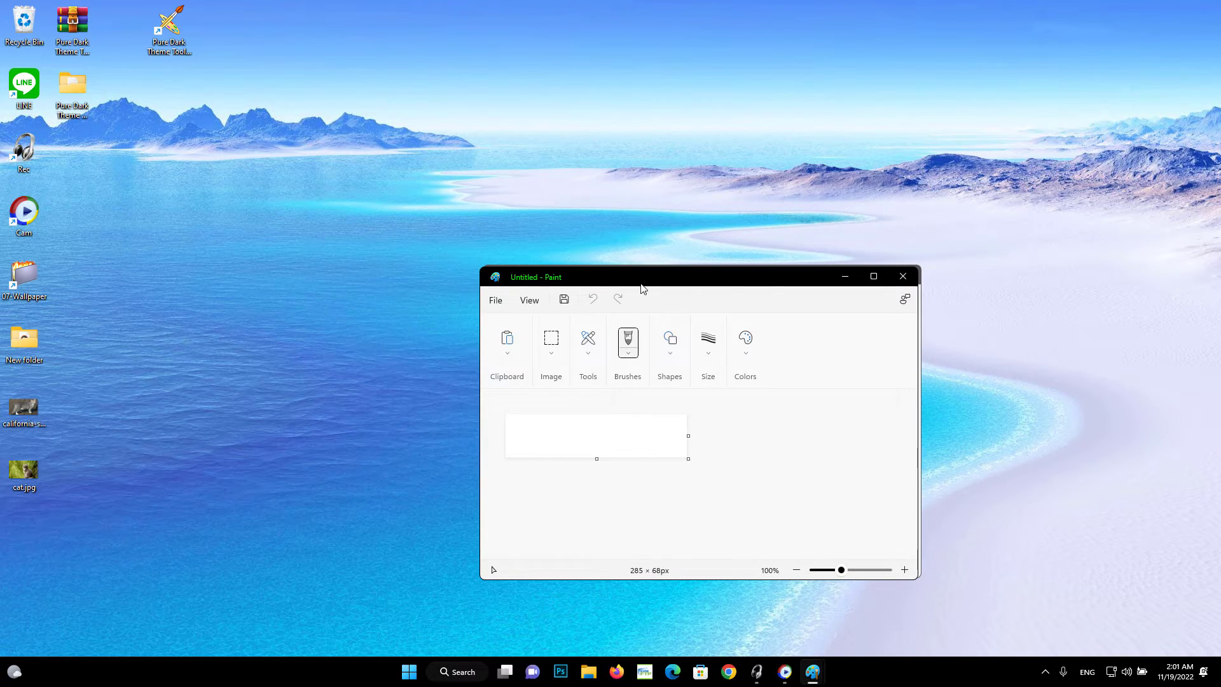
left_click_drag(644, 287, 791, 295)
left_click(544, 283)
left_click(947, 289)
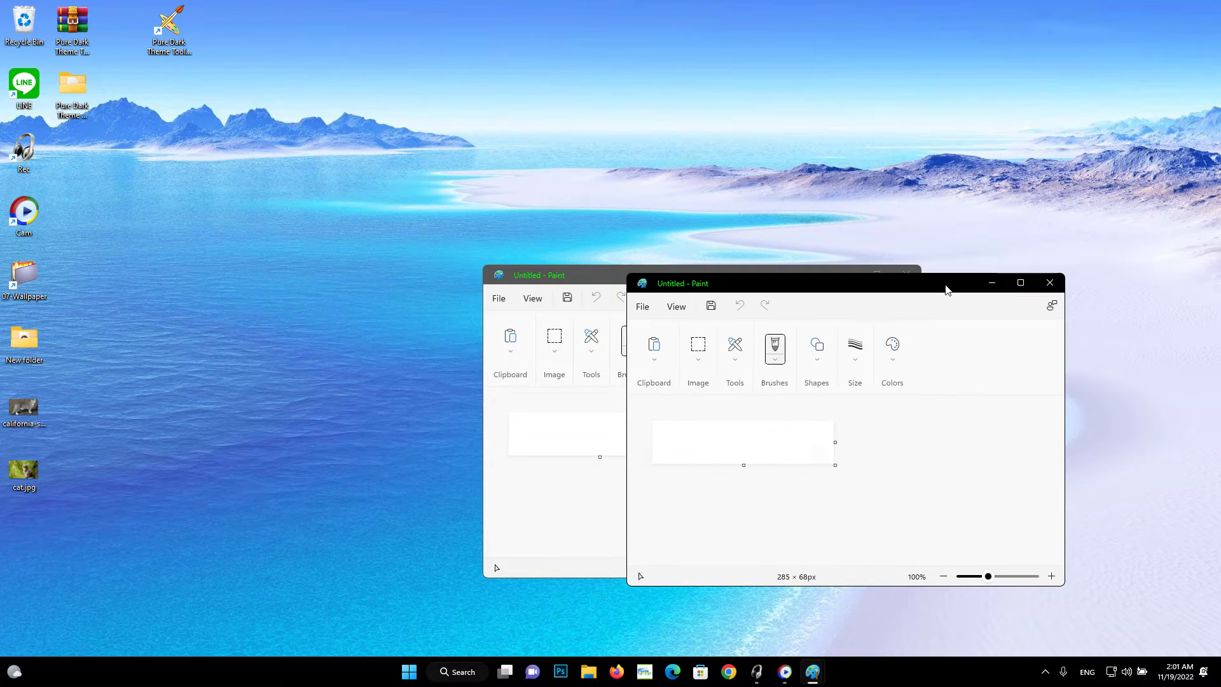
left_click(1049, 282)
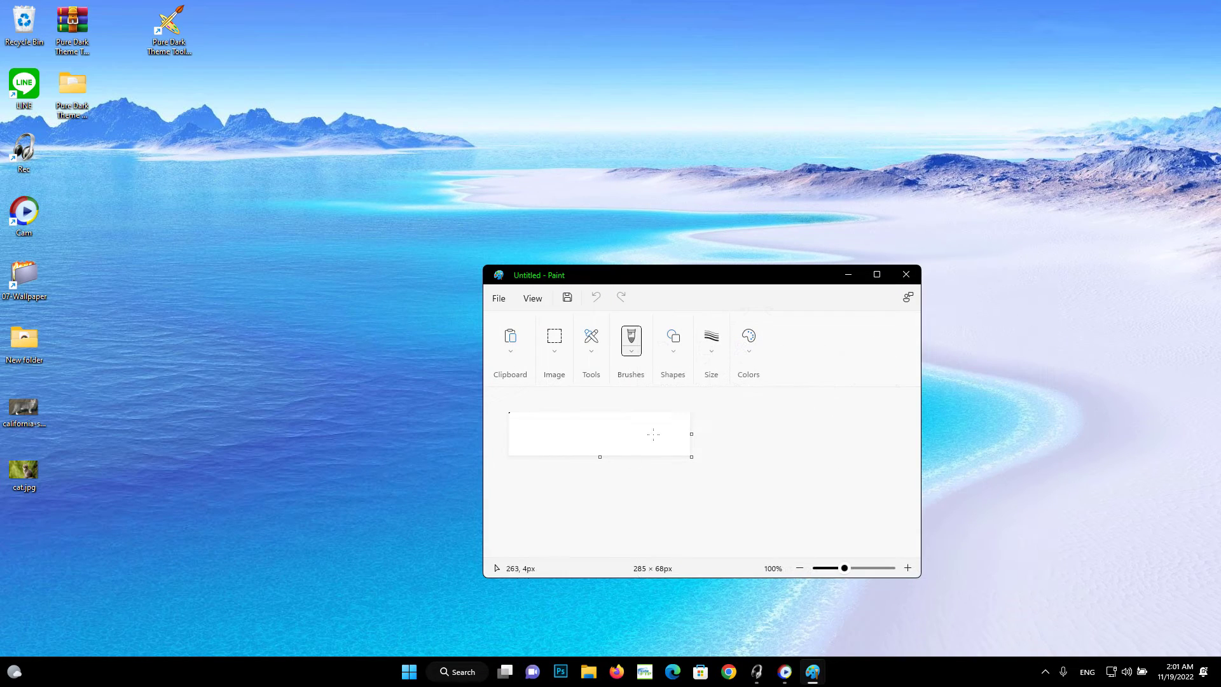
- Open Task Manager and arrange it side by side with the Paint window
right_click(908, 673)
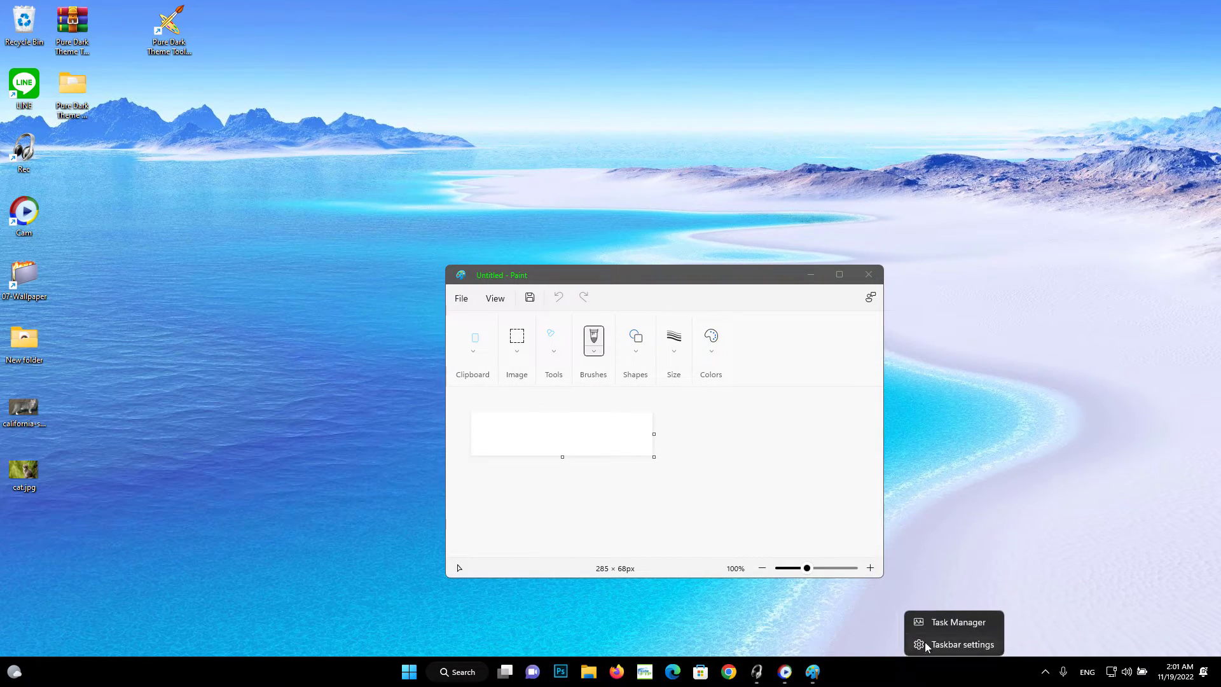
left_click(927, 625)
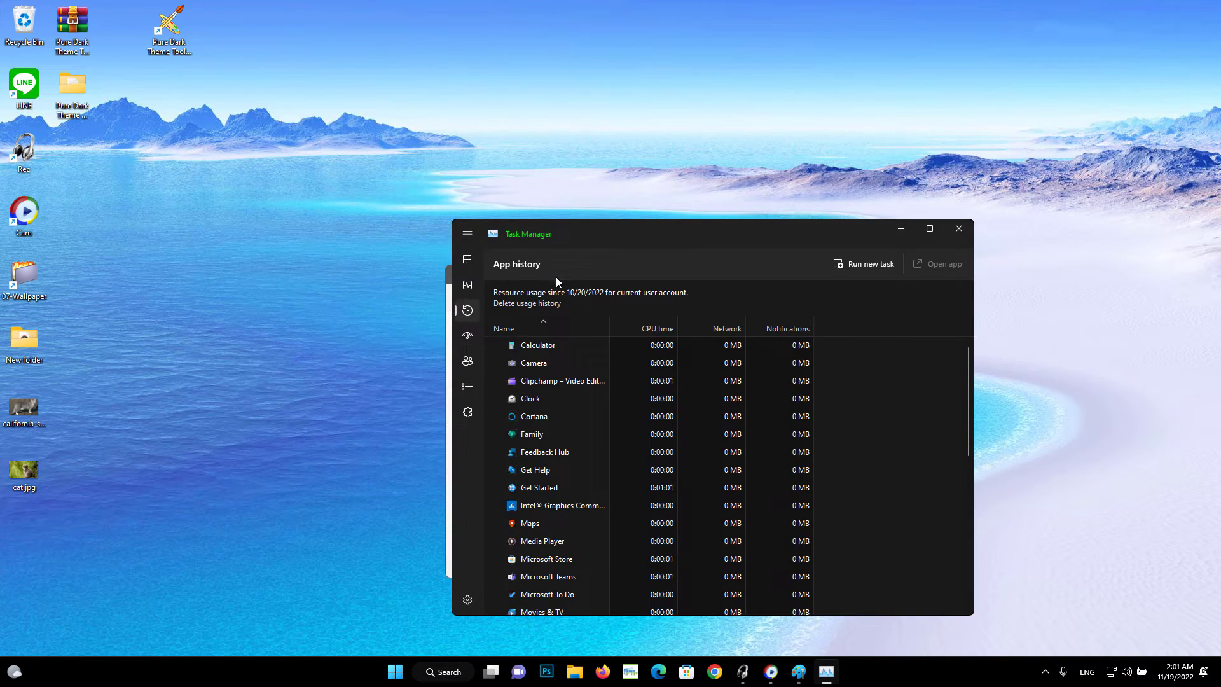
left_click_drag(575, 232, 787, 251)
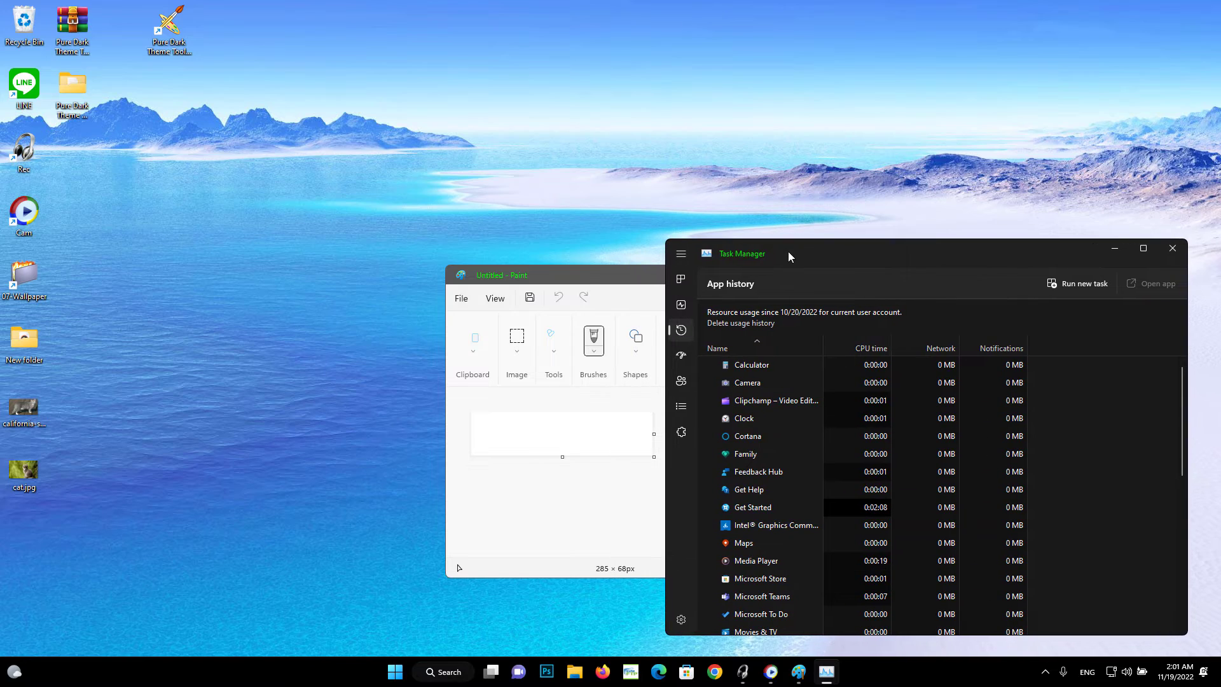
left_click(570, 278)
left_click_drag(570, 278, 356, 263)
- Alternate focus between Task Manager and Paint to compare active and inactive title text colors, and close both windows
left_click(740, 256)
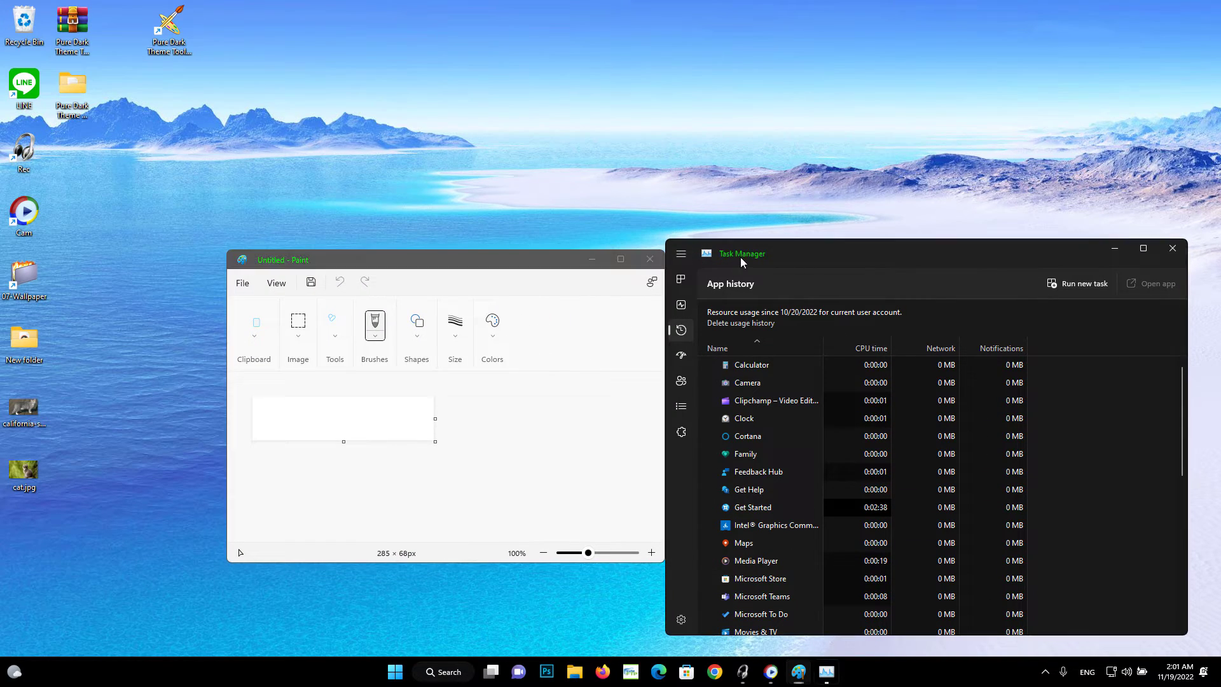
left_click(481, 273)
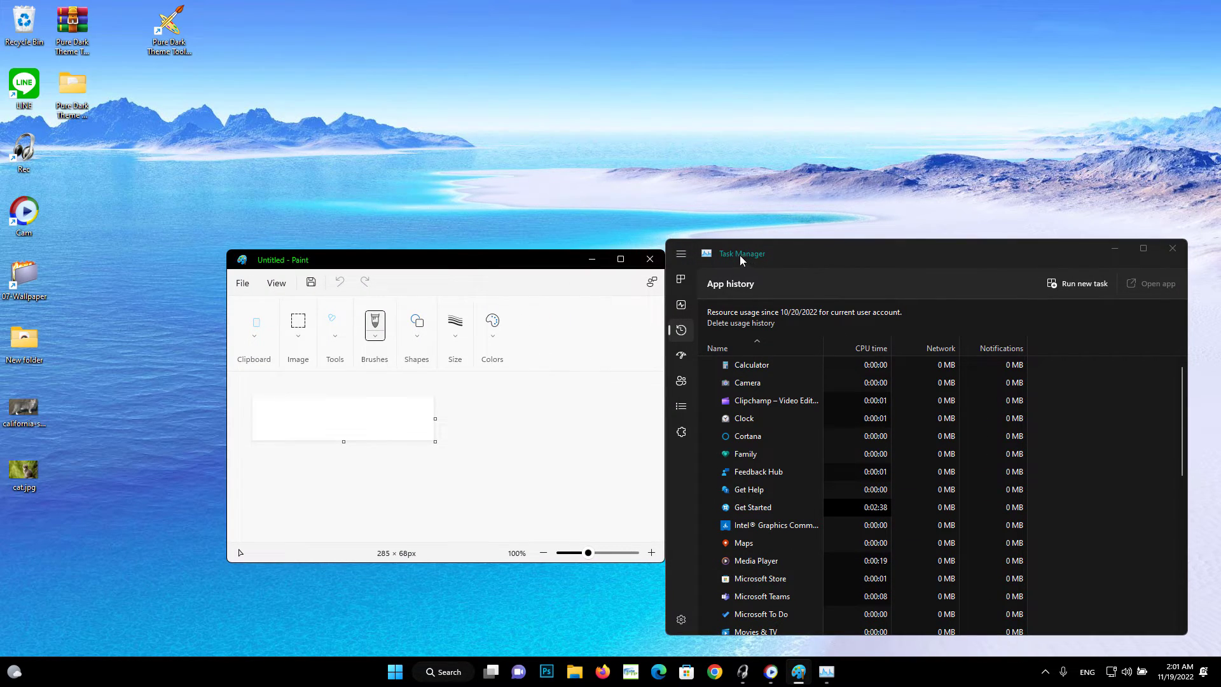
left_click(776, 262)
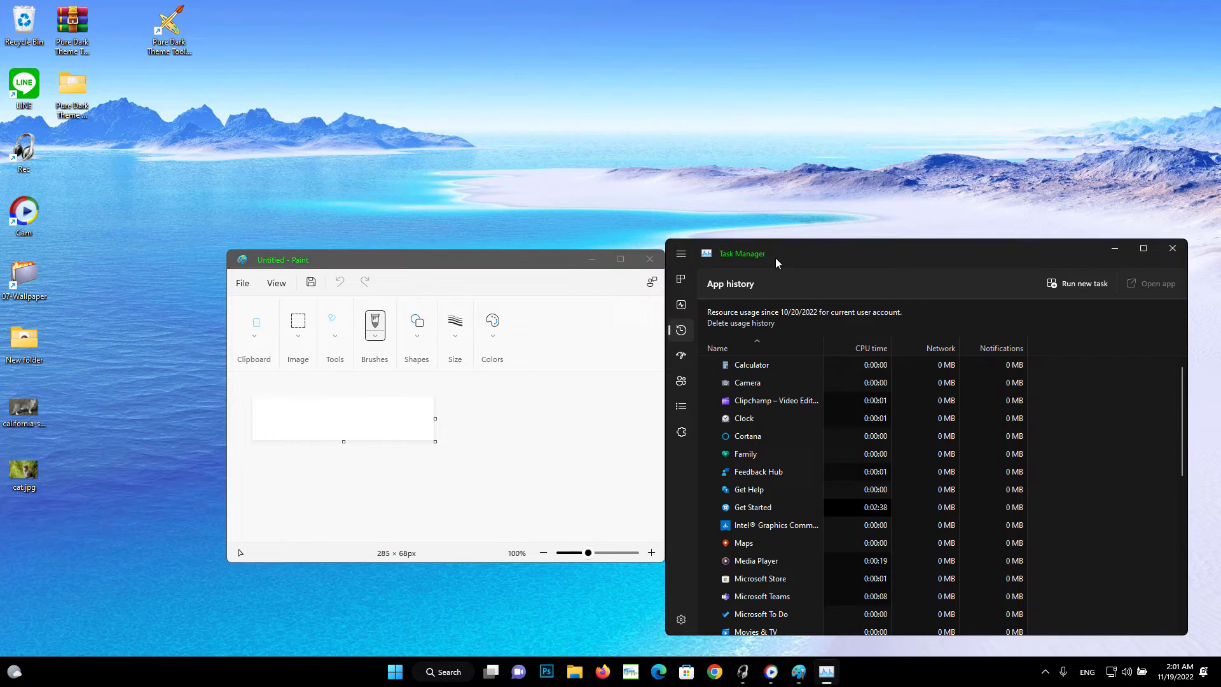
left_click(512, 277)
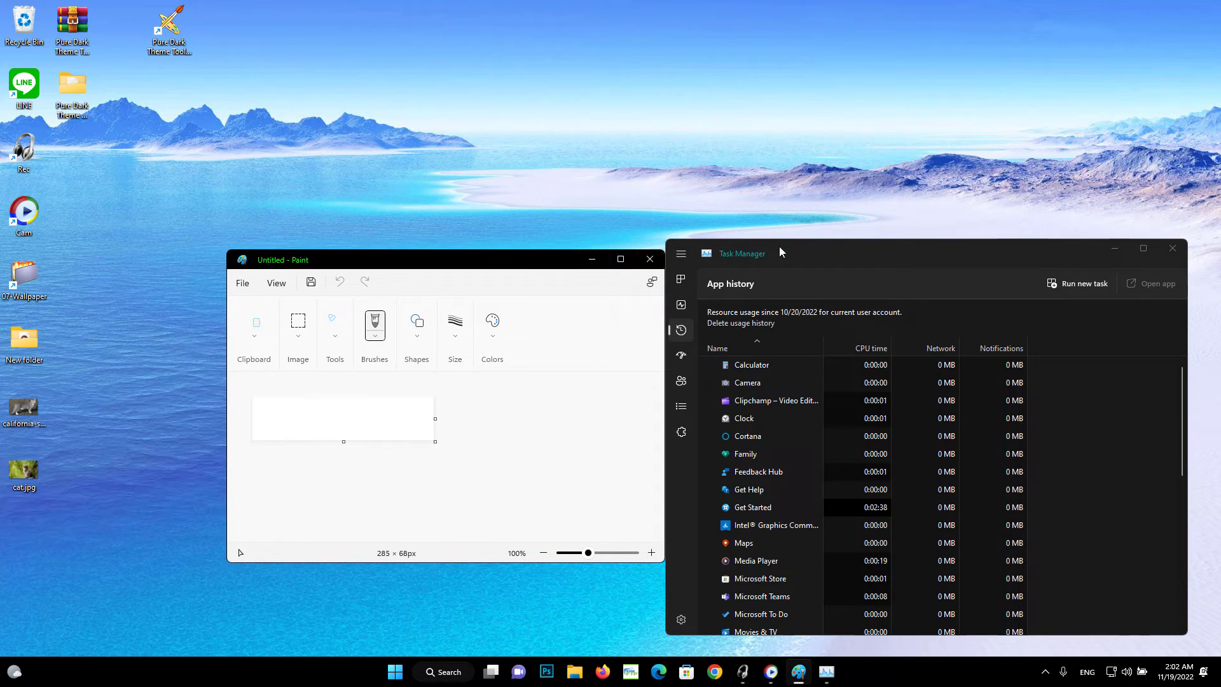
left_click(736, 260)
left_click(574, 268)
left_click(1170, 252)
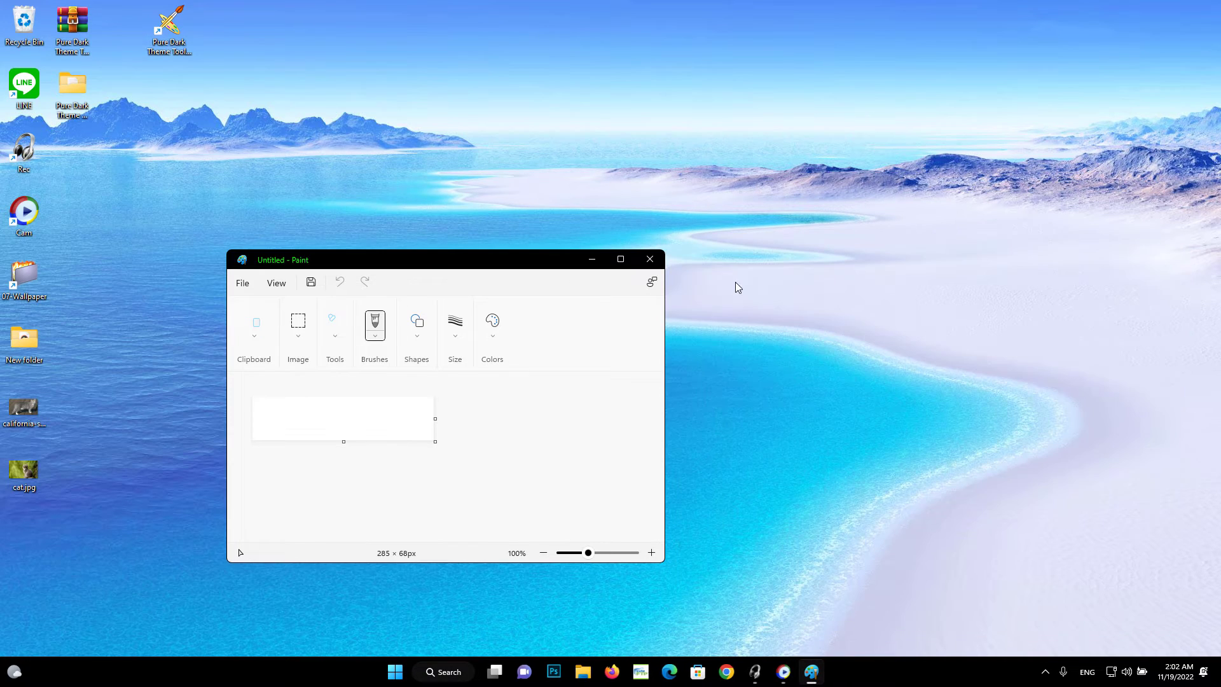
left_click(649, 258)
- Reopen Pure Dark Theme Tool, view the accent colors in the Windows Colors settings through its Color option, and close Settings
double_click(168, 29)
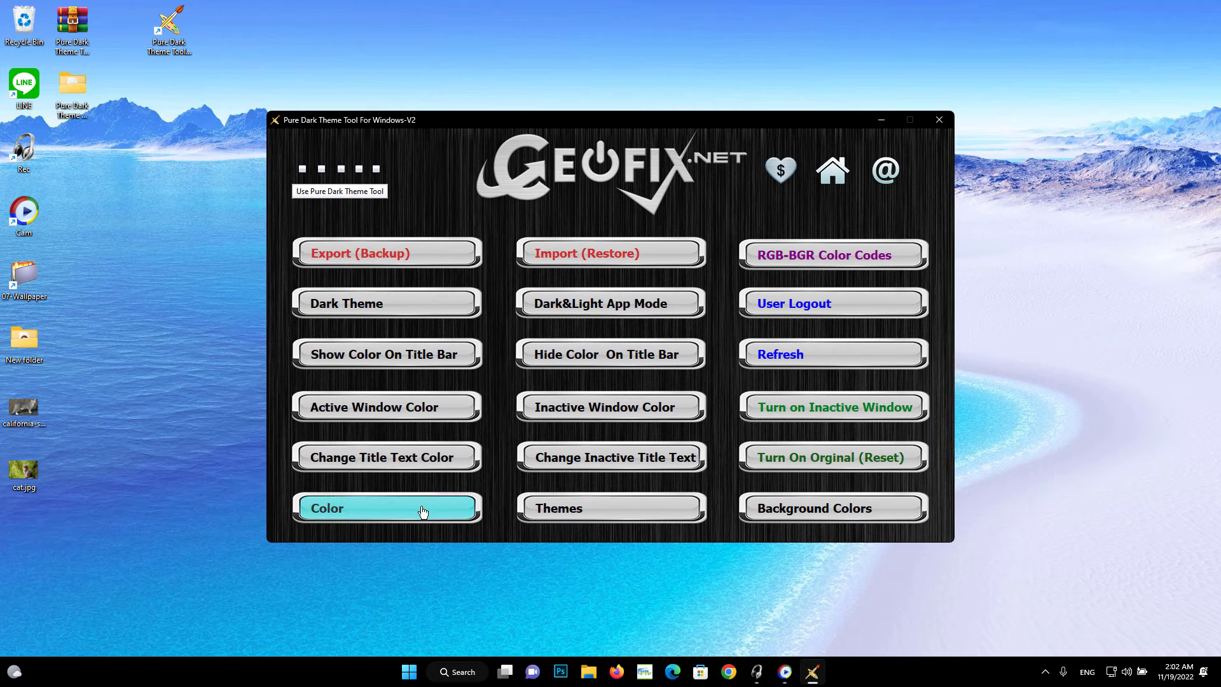
left_click(427, 506)
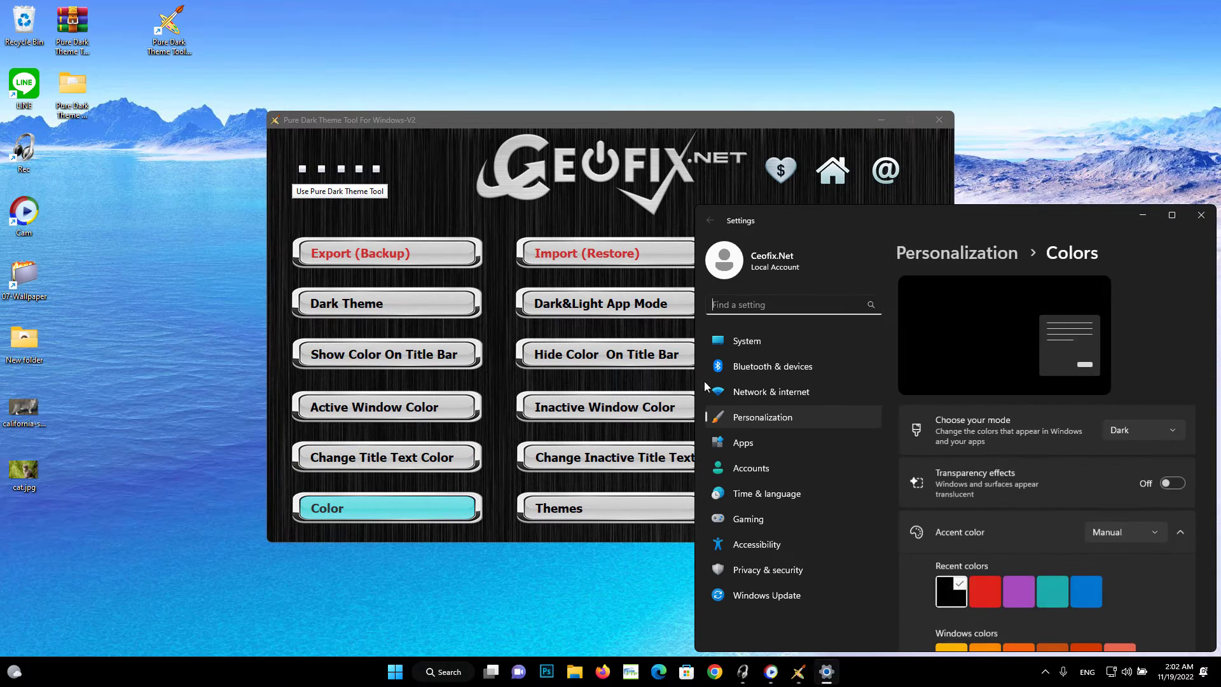
left_click_drag(899, 223, 647, 122)
scroll(814, 363, "down", 10)
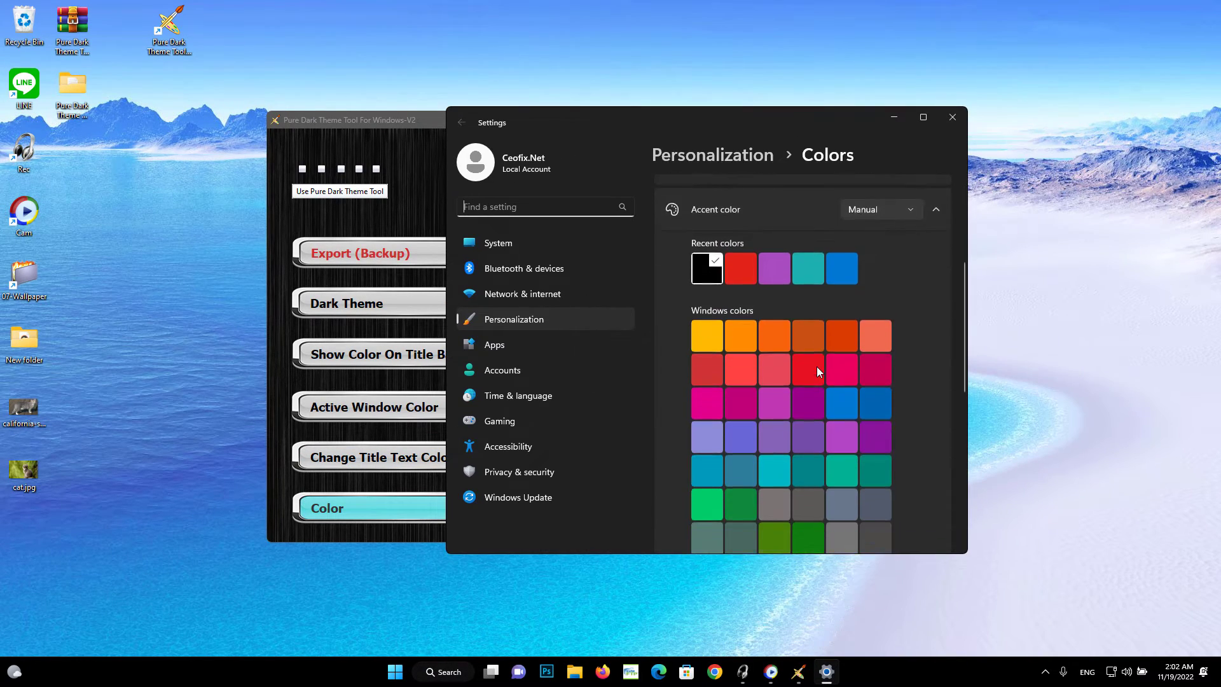
left_click(952, 117)
- Open the Windows Themes settings from the tool, look through the available themes, and close Settings
left_click(588, 515)
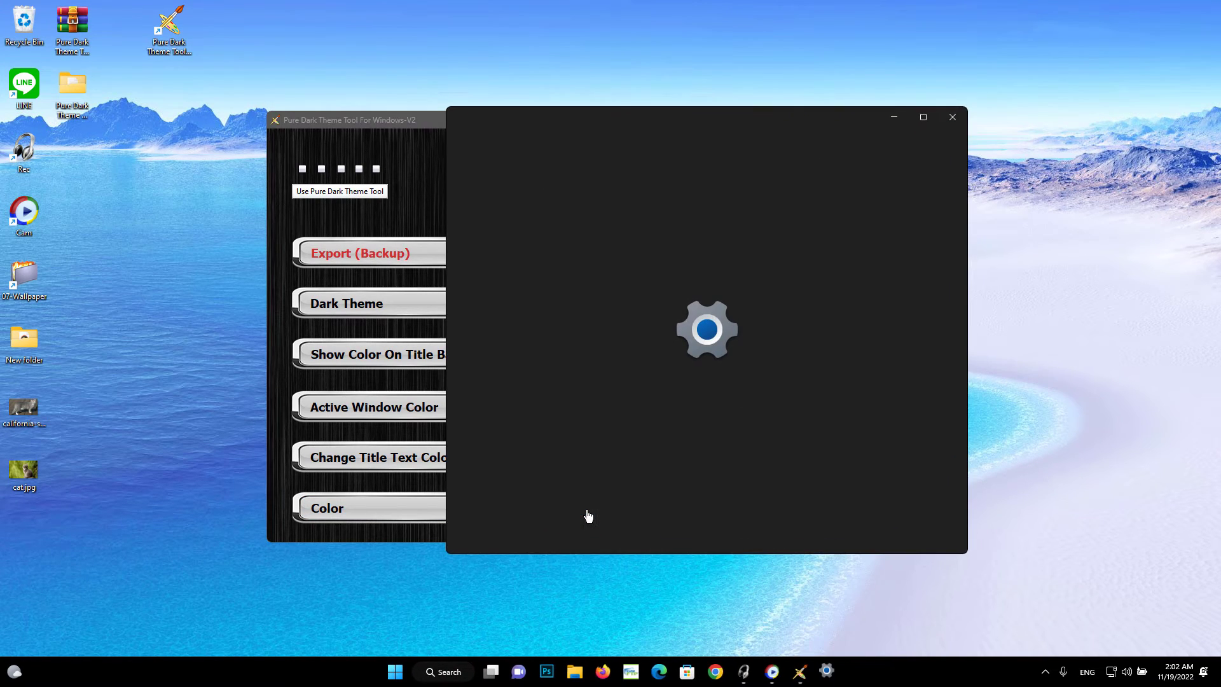
scroll(826, 341, "down", 6)
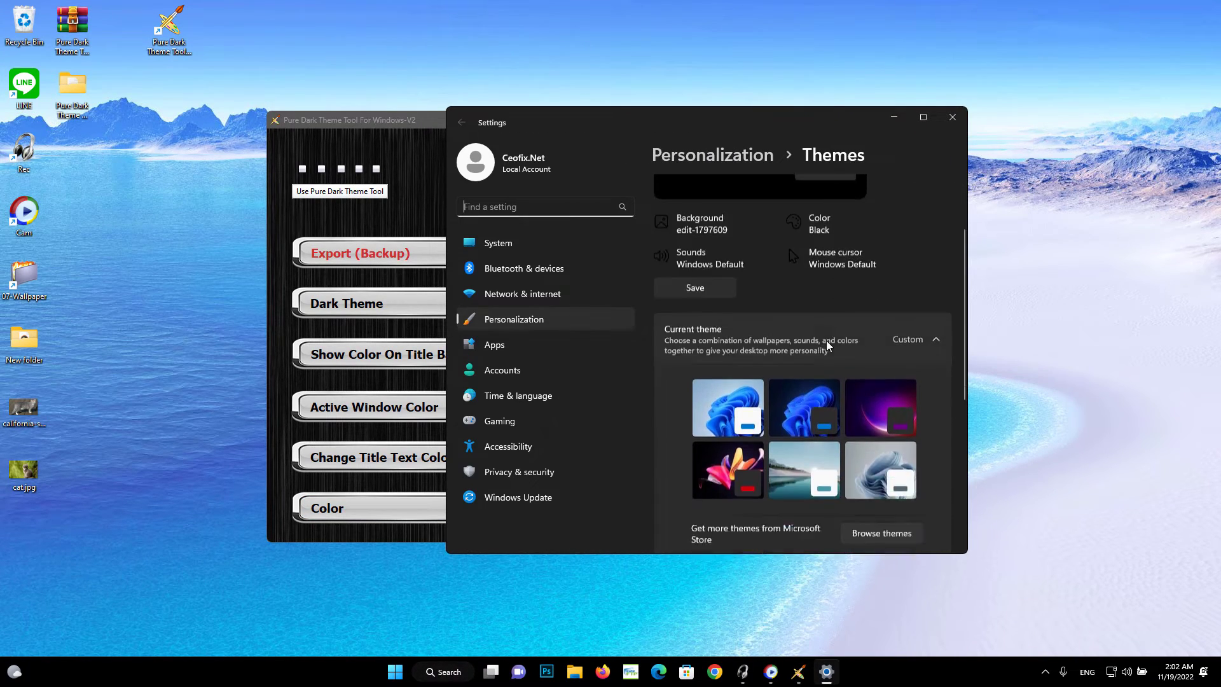
left_click(960, 120)
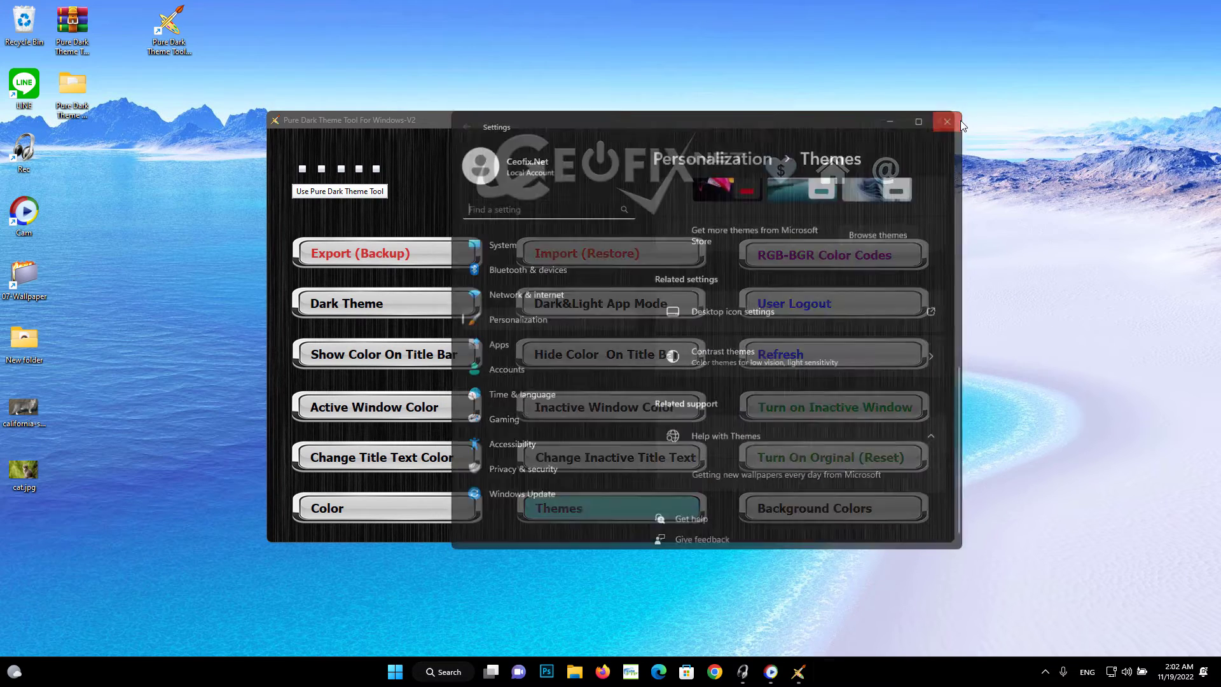
- Open the Windows Background settings through the tool's Background Colors option, look over the picture options, and close Settings
left_click(885, 514)
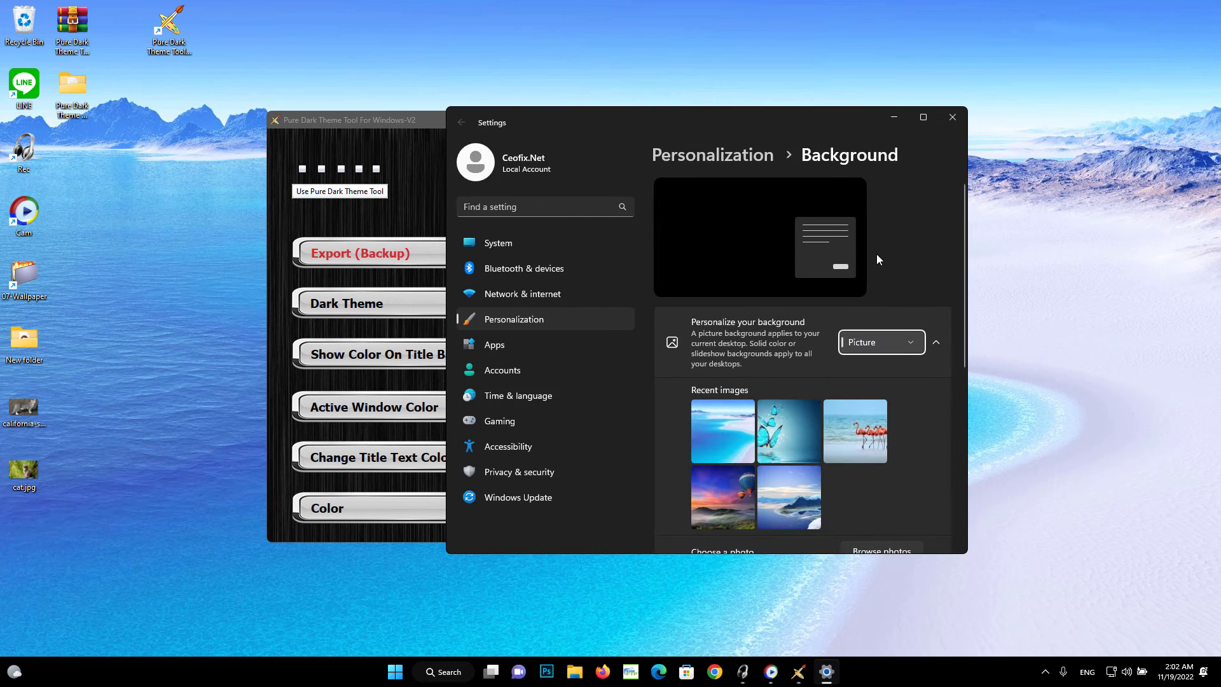
left_click(906, 236)
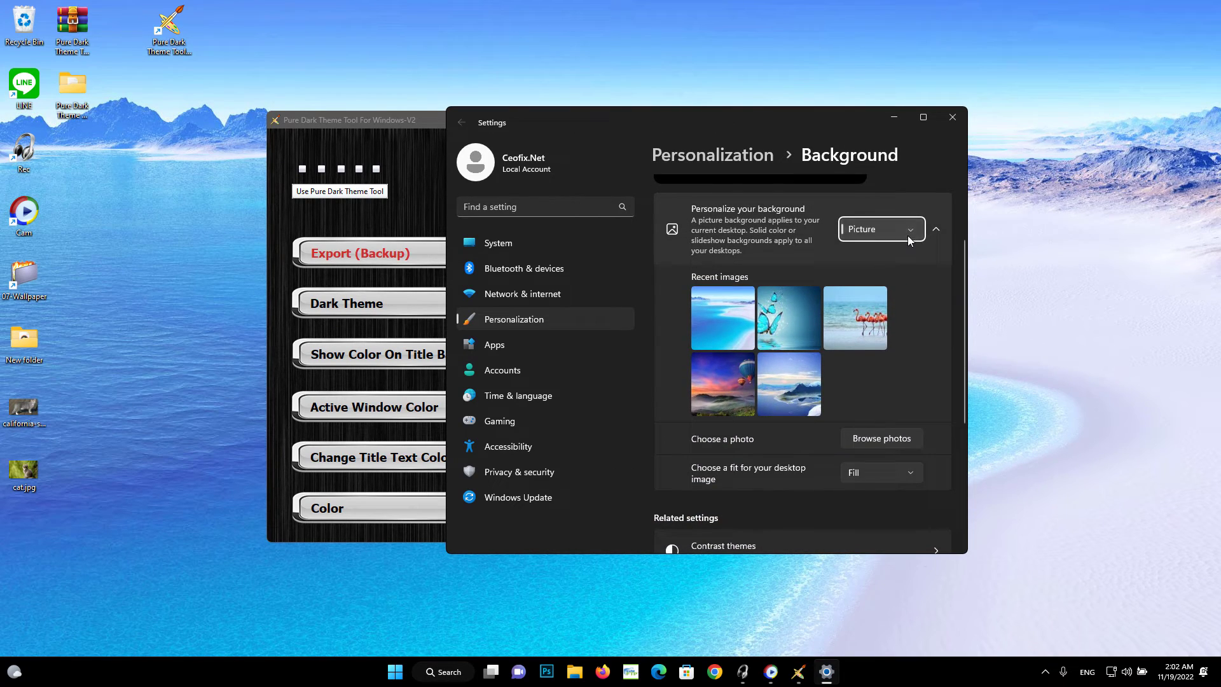
left_click(952, 117)
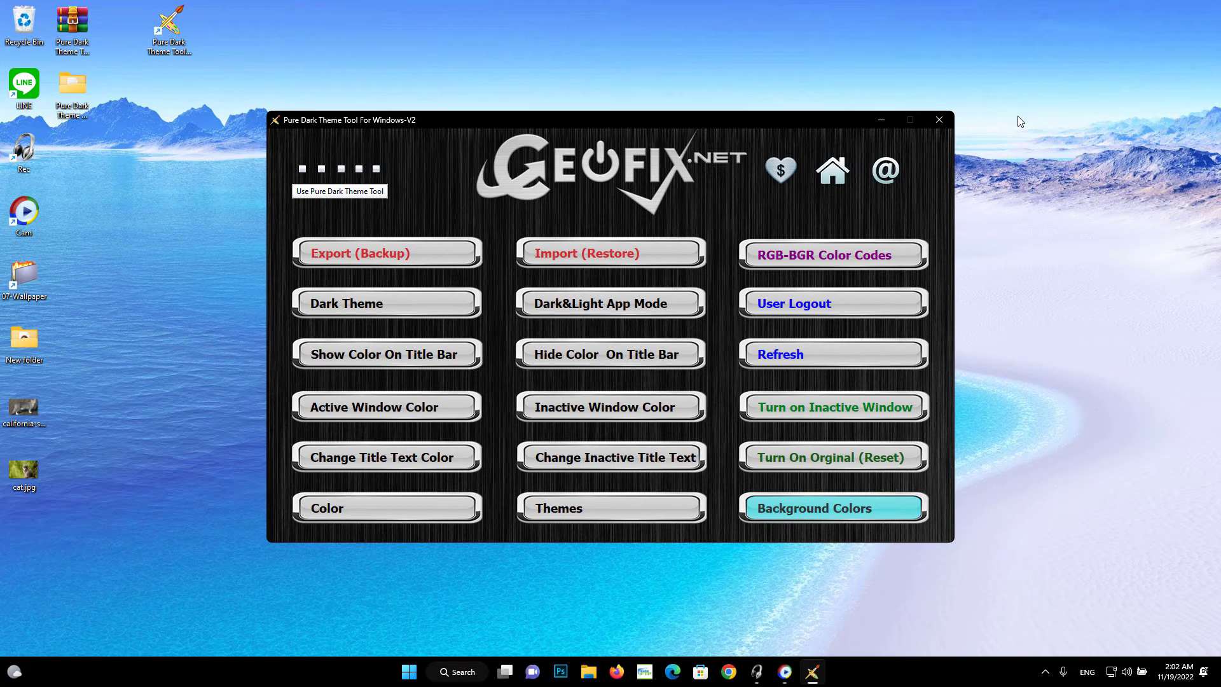